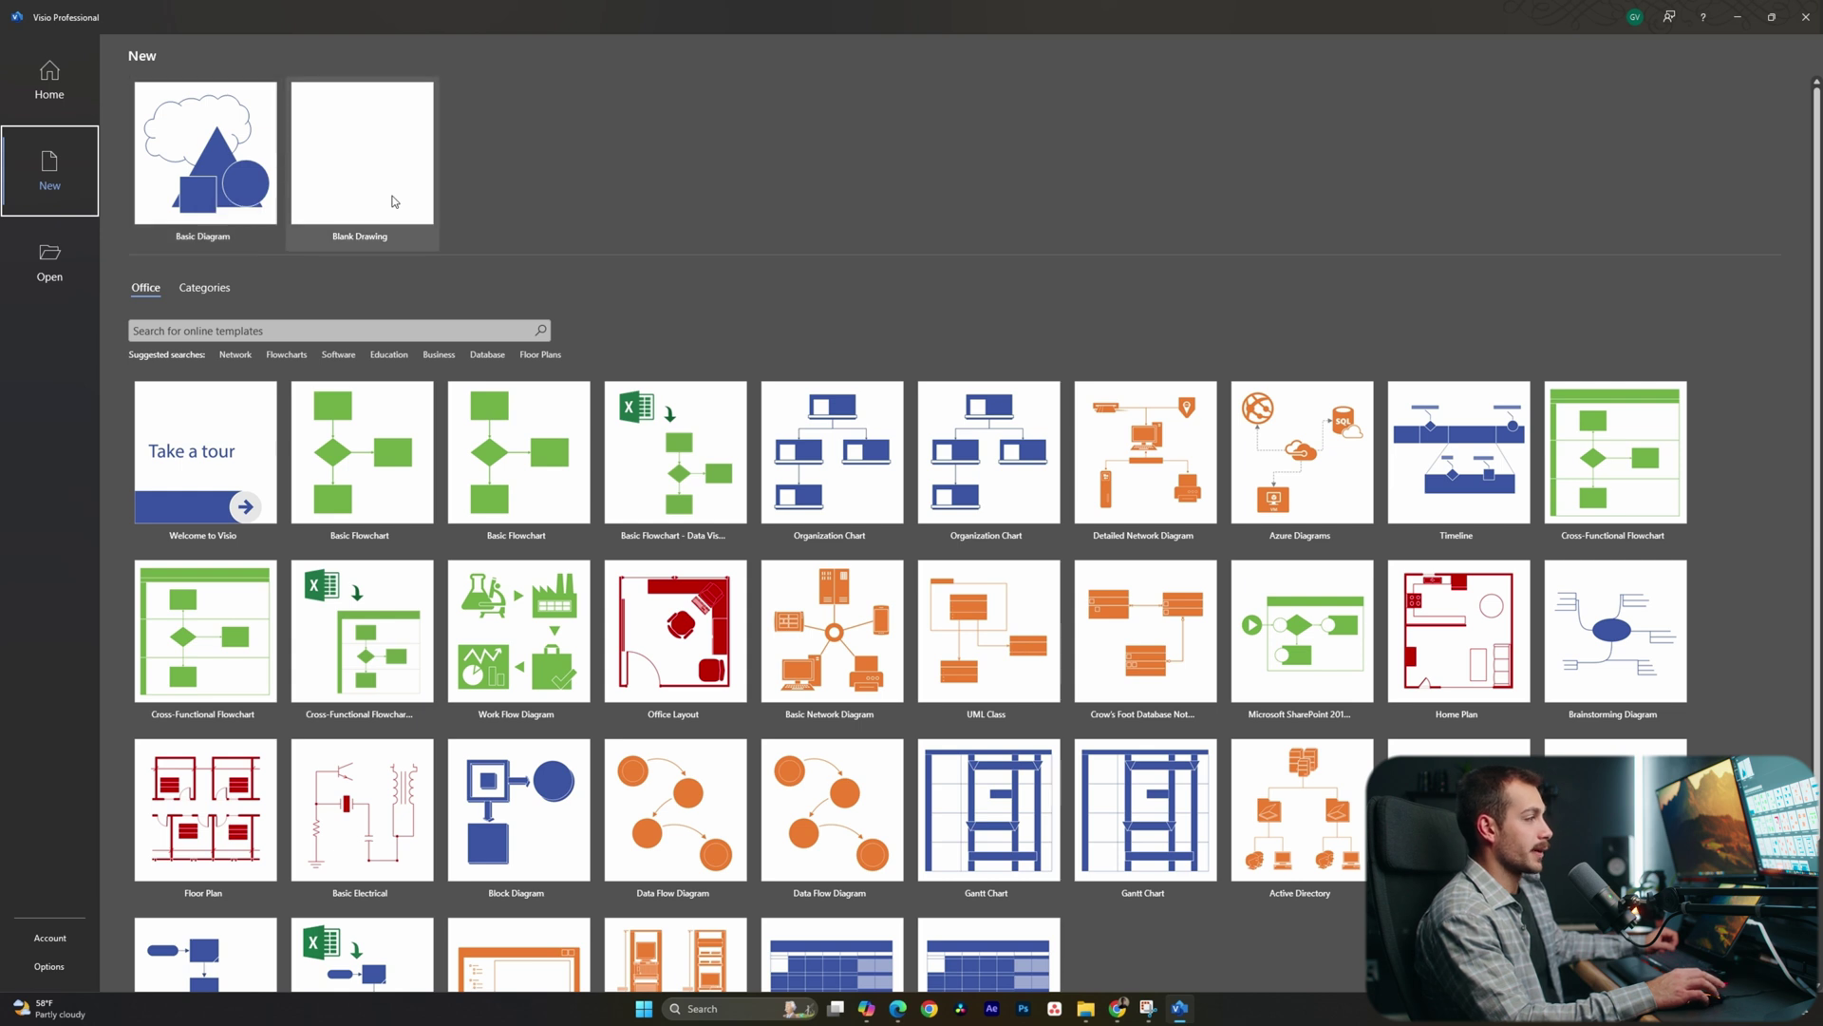
# - Create a new Blank Drawing using US units
pyautogui.scroll(-3, 569, 203)
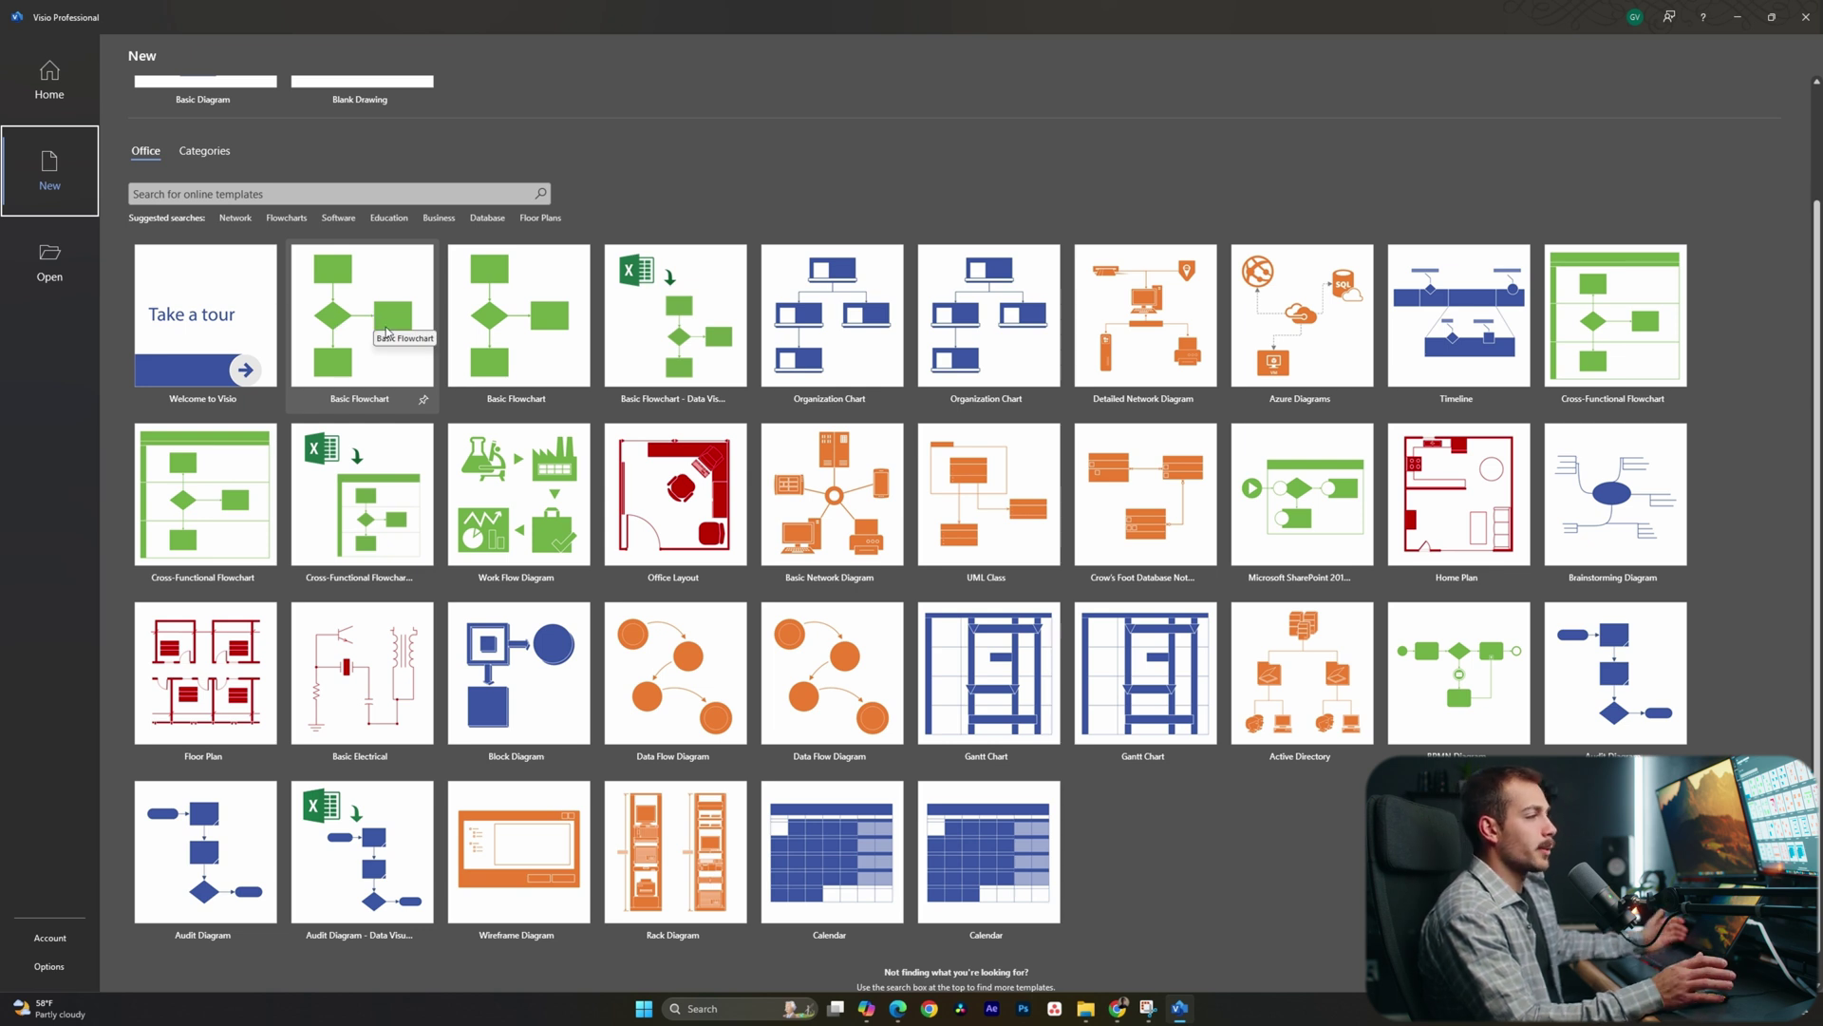
pyautogui.scroll(2, 657, 361)
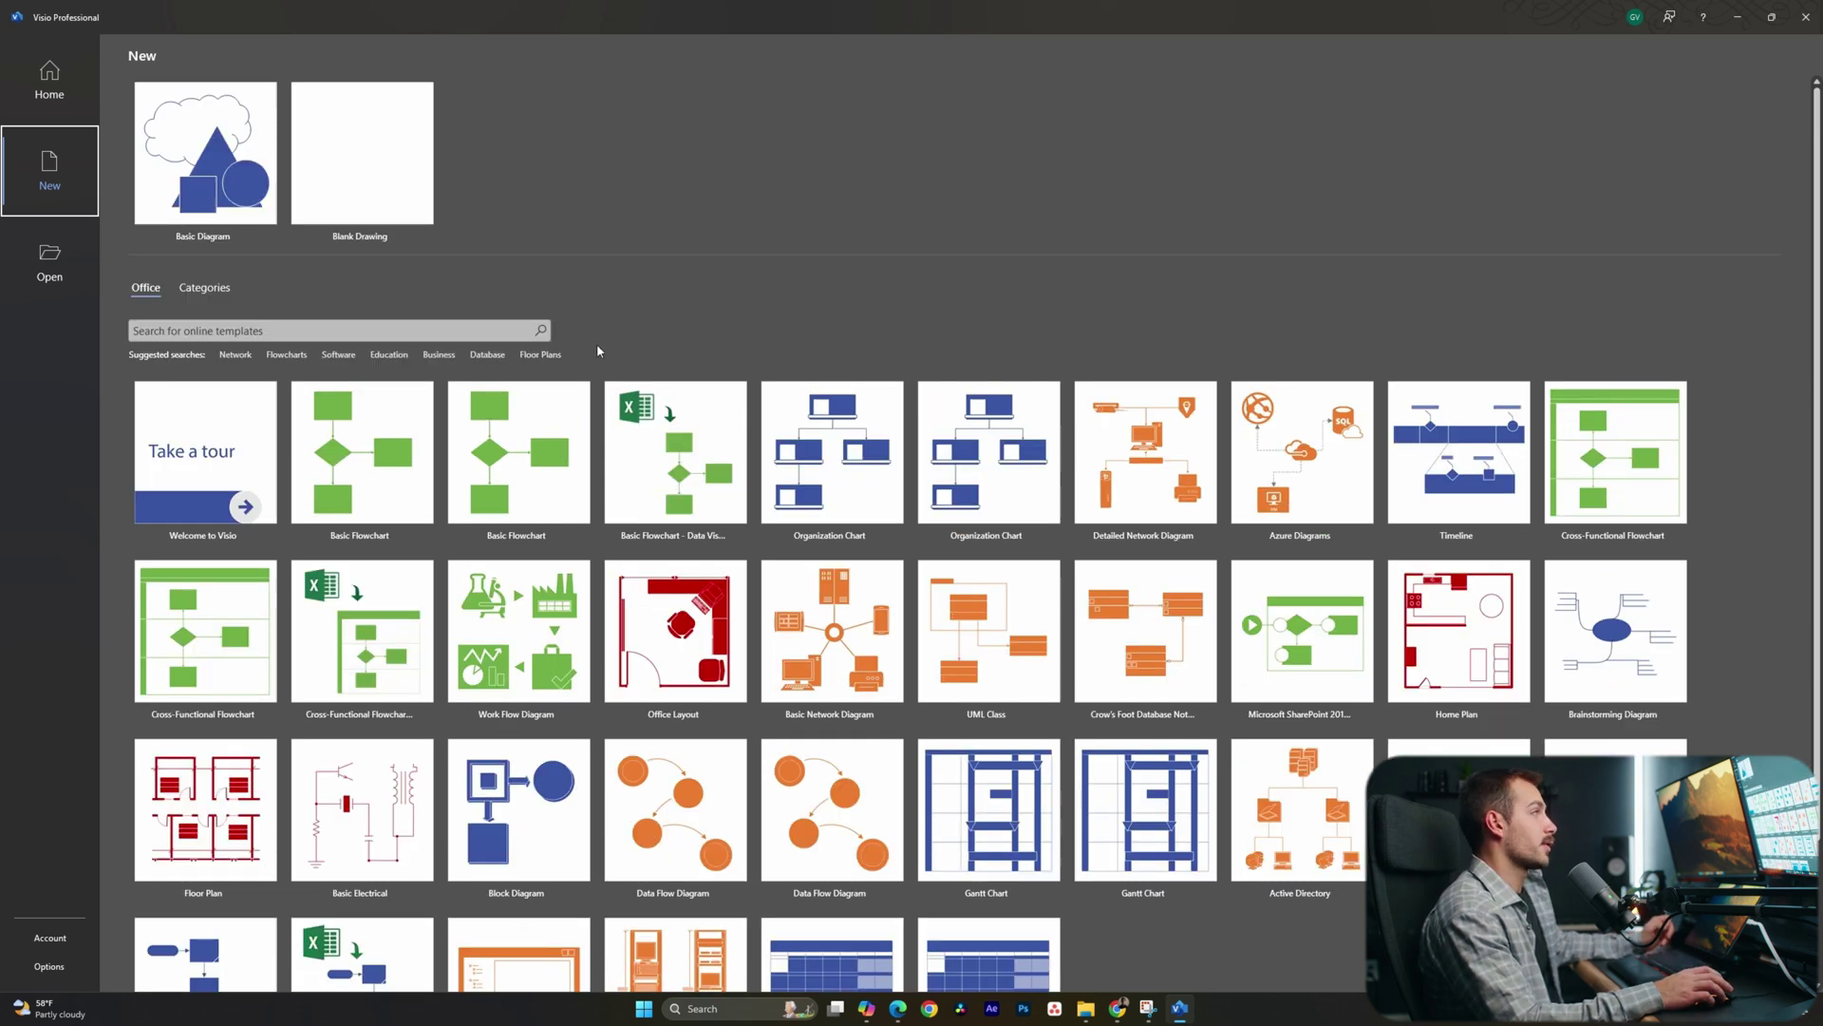
pyautogui.click(367, 191)
pyautogui.click(992, 426)
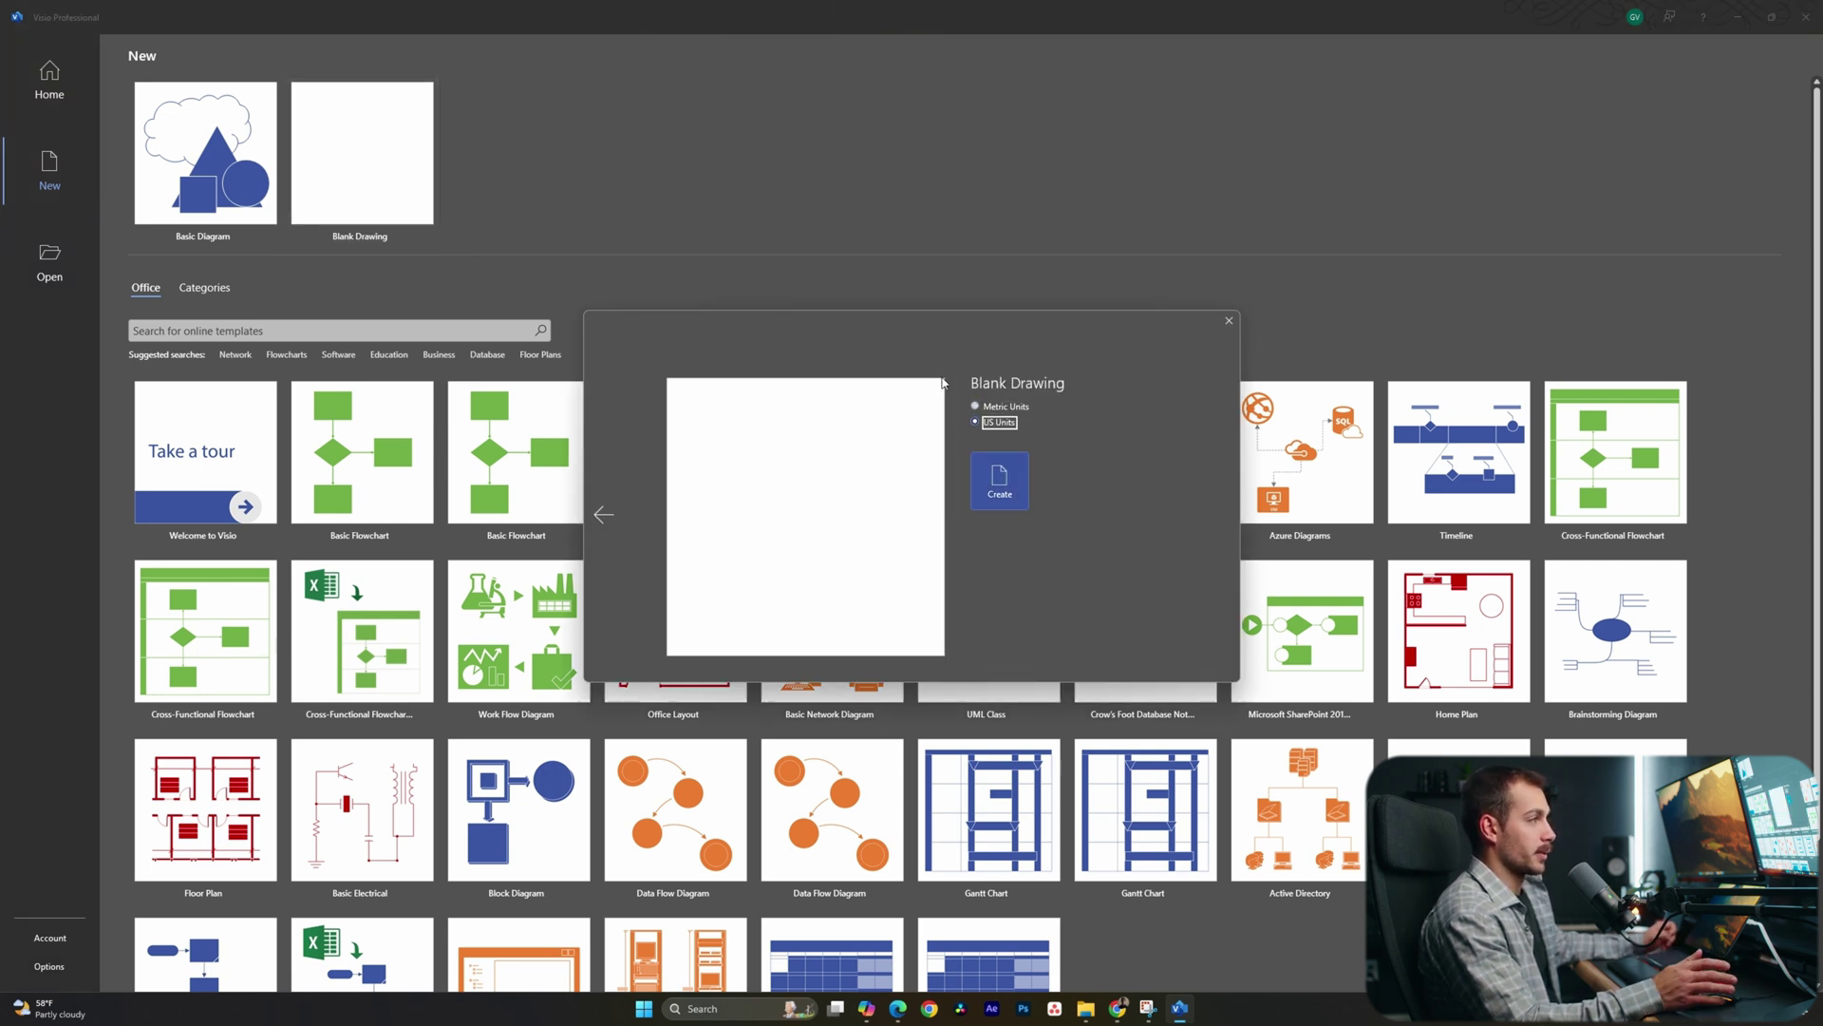
pyautogui.click(999, 486)
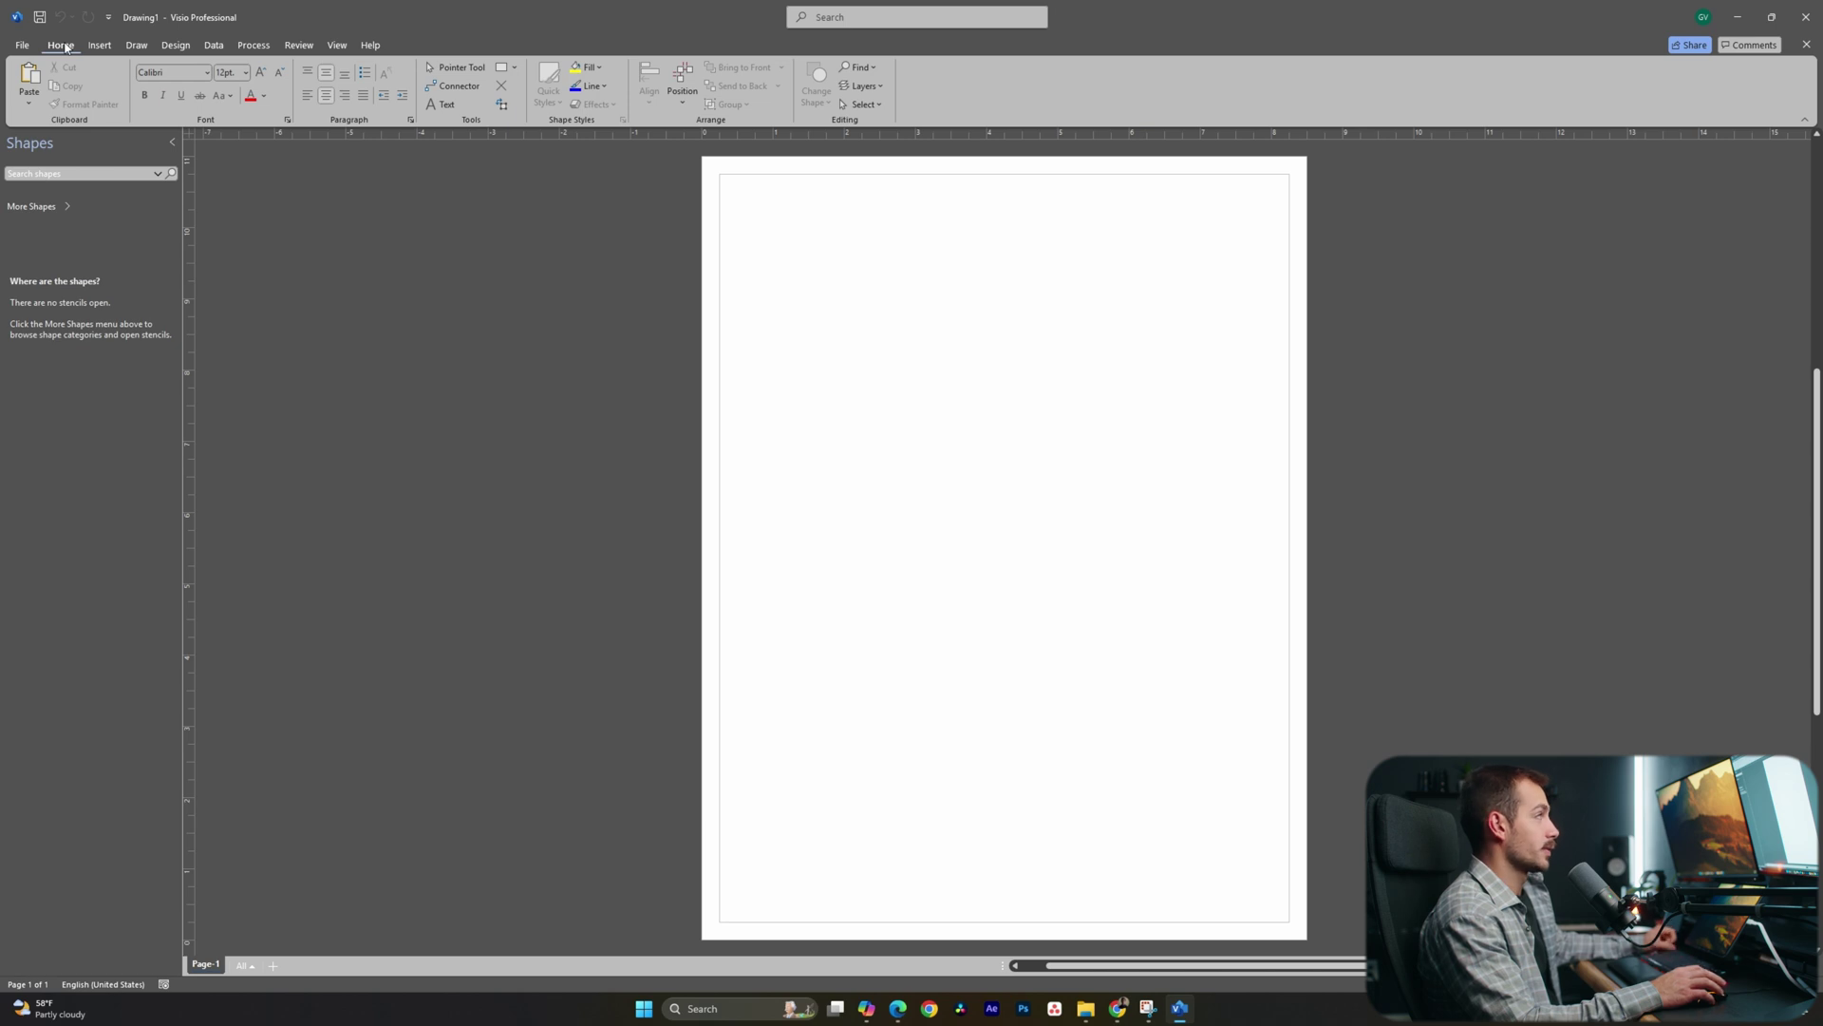
# - Browse the File, Help, Insert, Draw, Design, Data, Process and Review tabs, ending back on Home
pyautogui.click(22, 45)
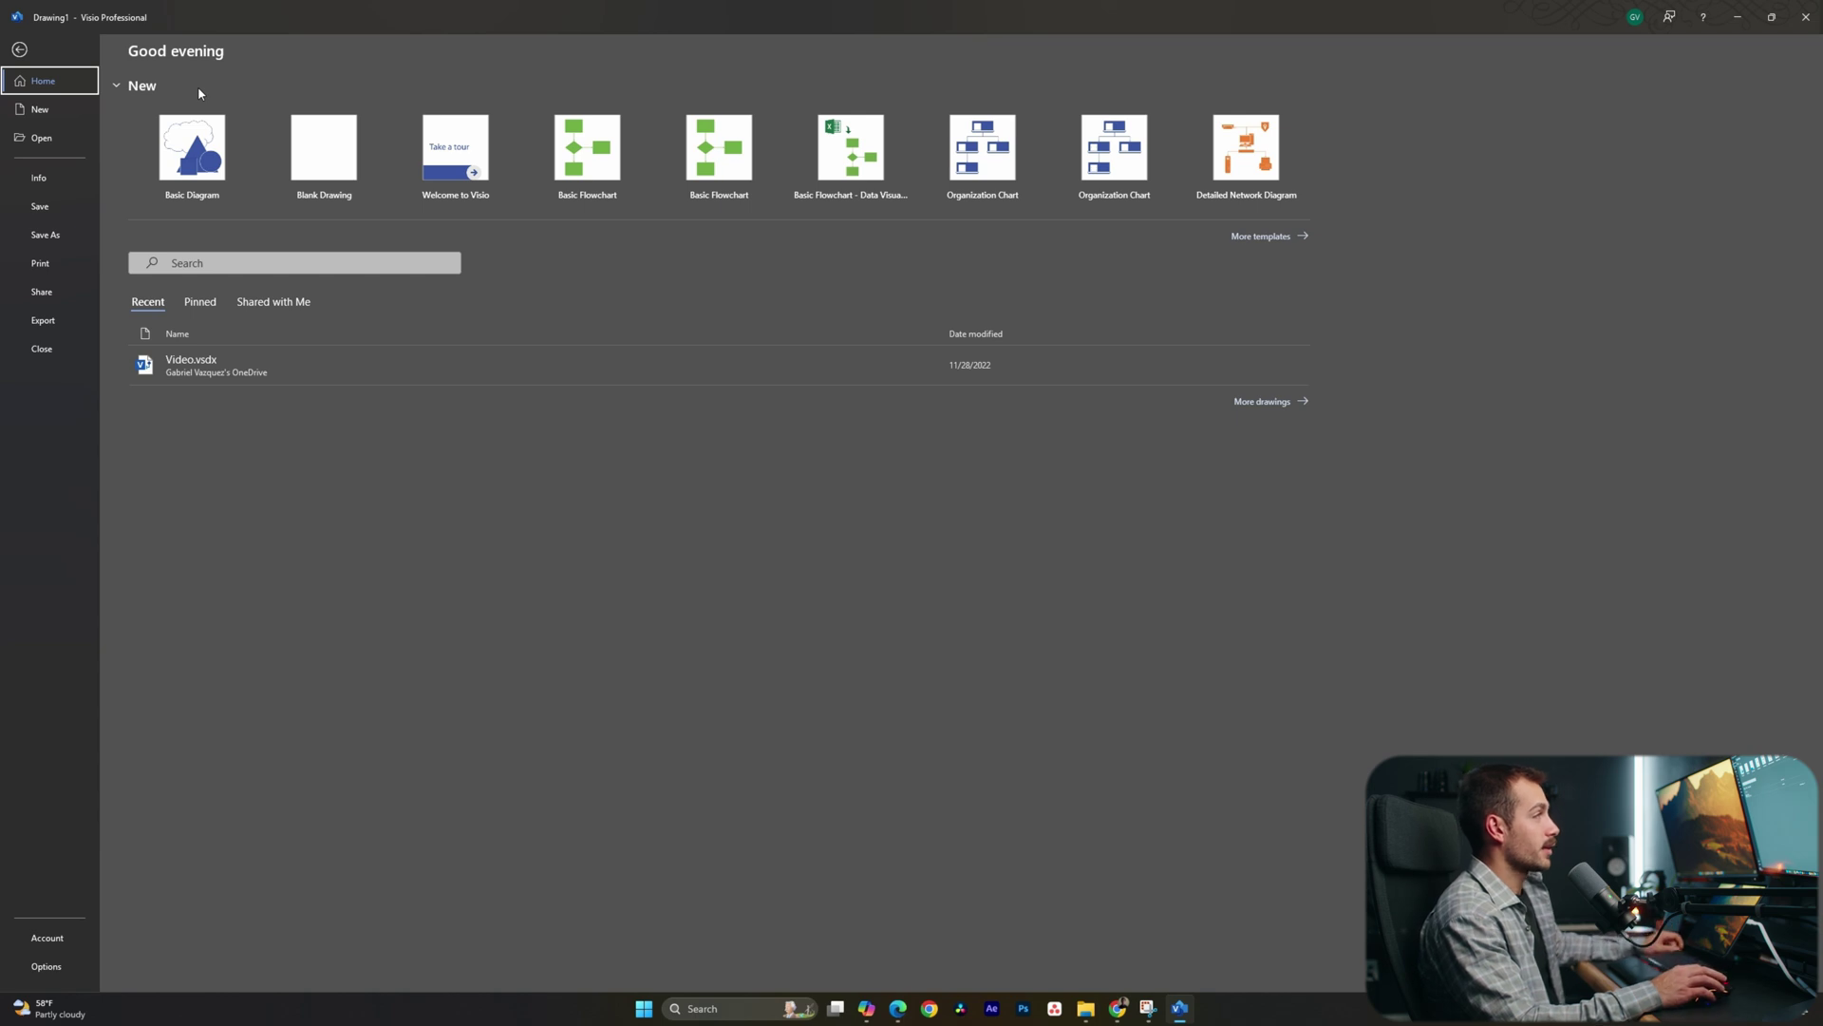
pyautogui.click(19, 49)
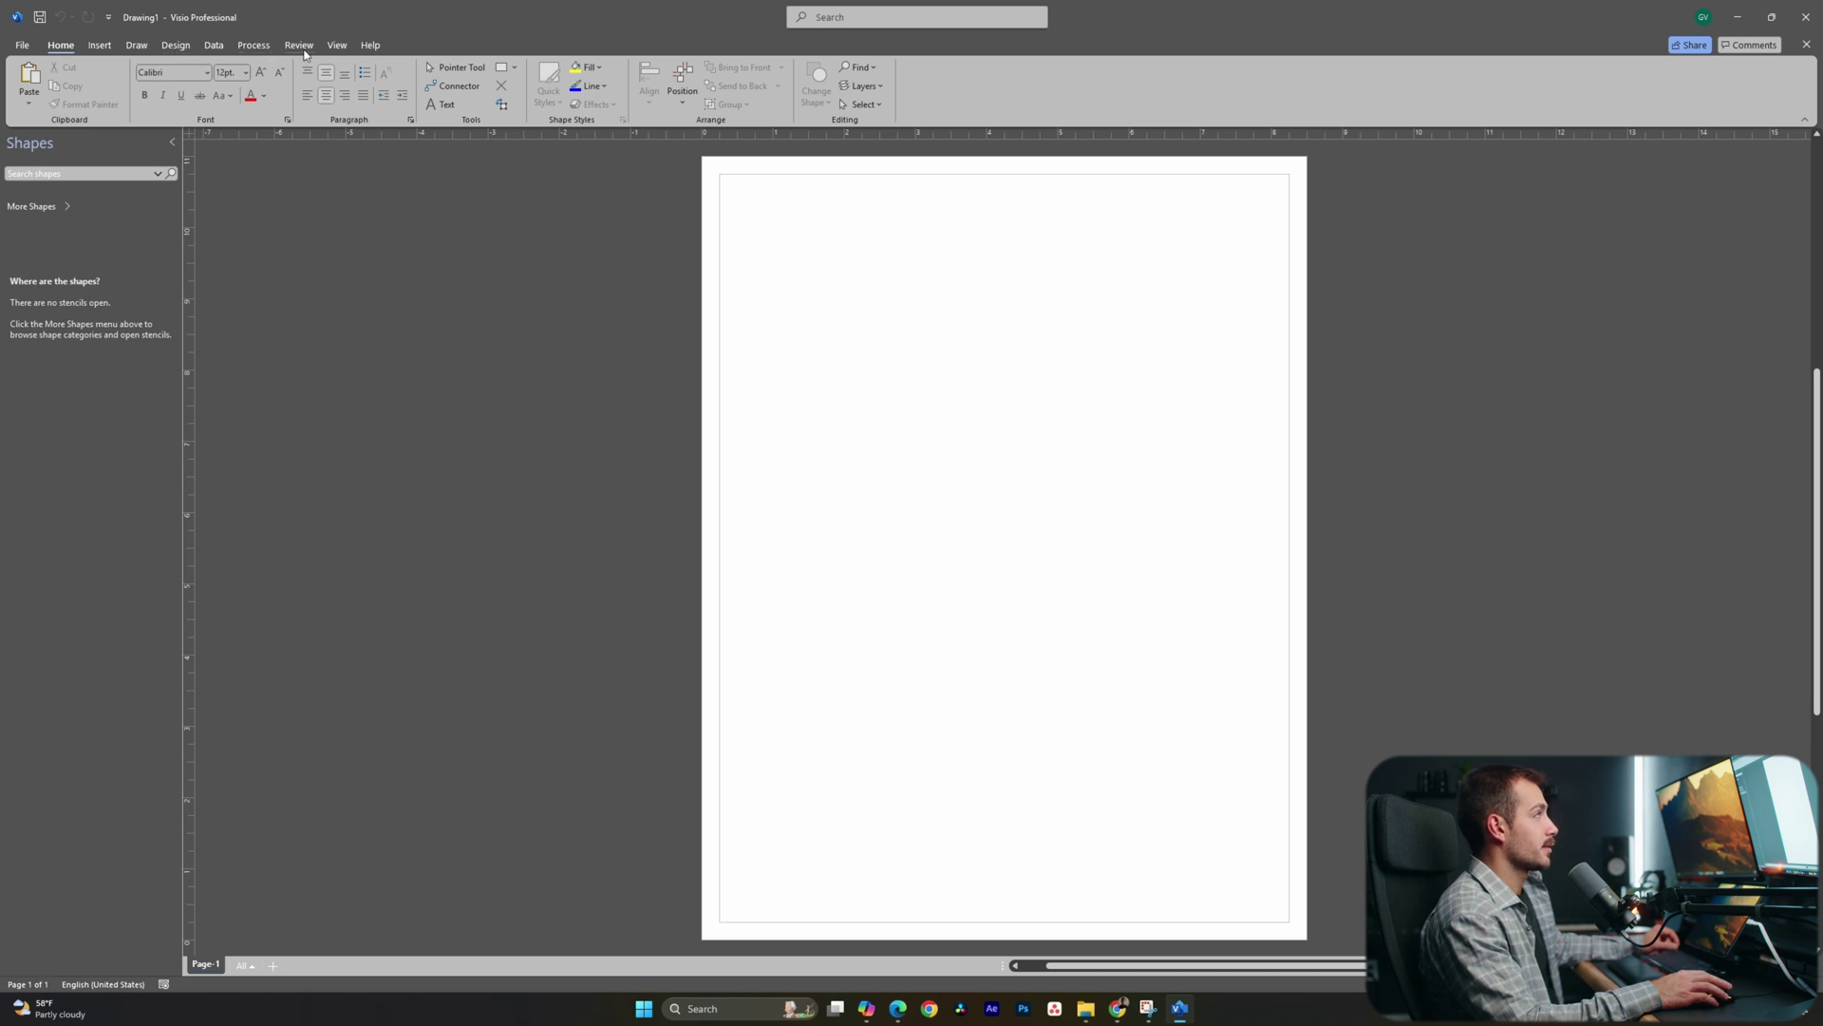
pyautogui.click(372, 46)
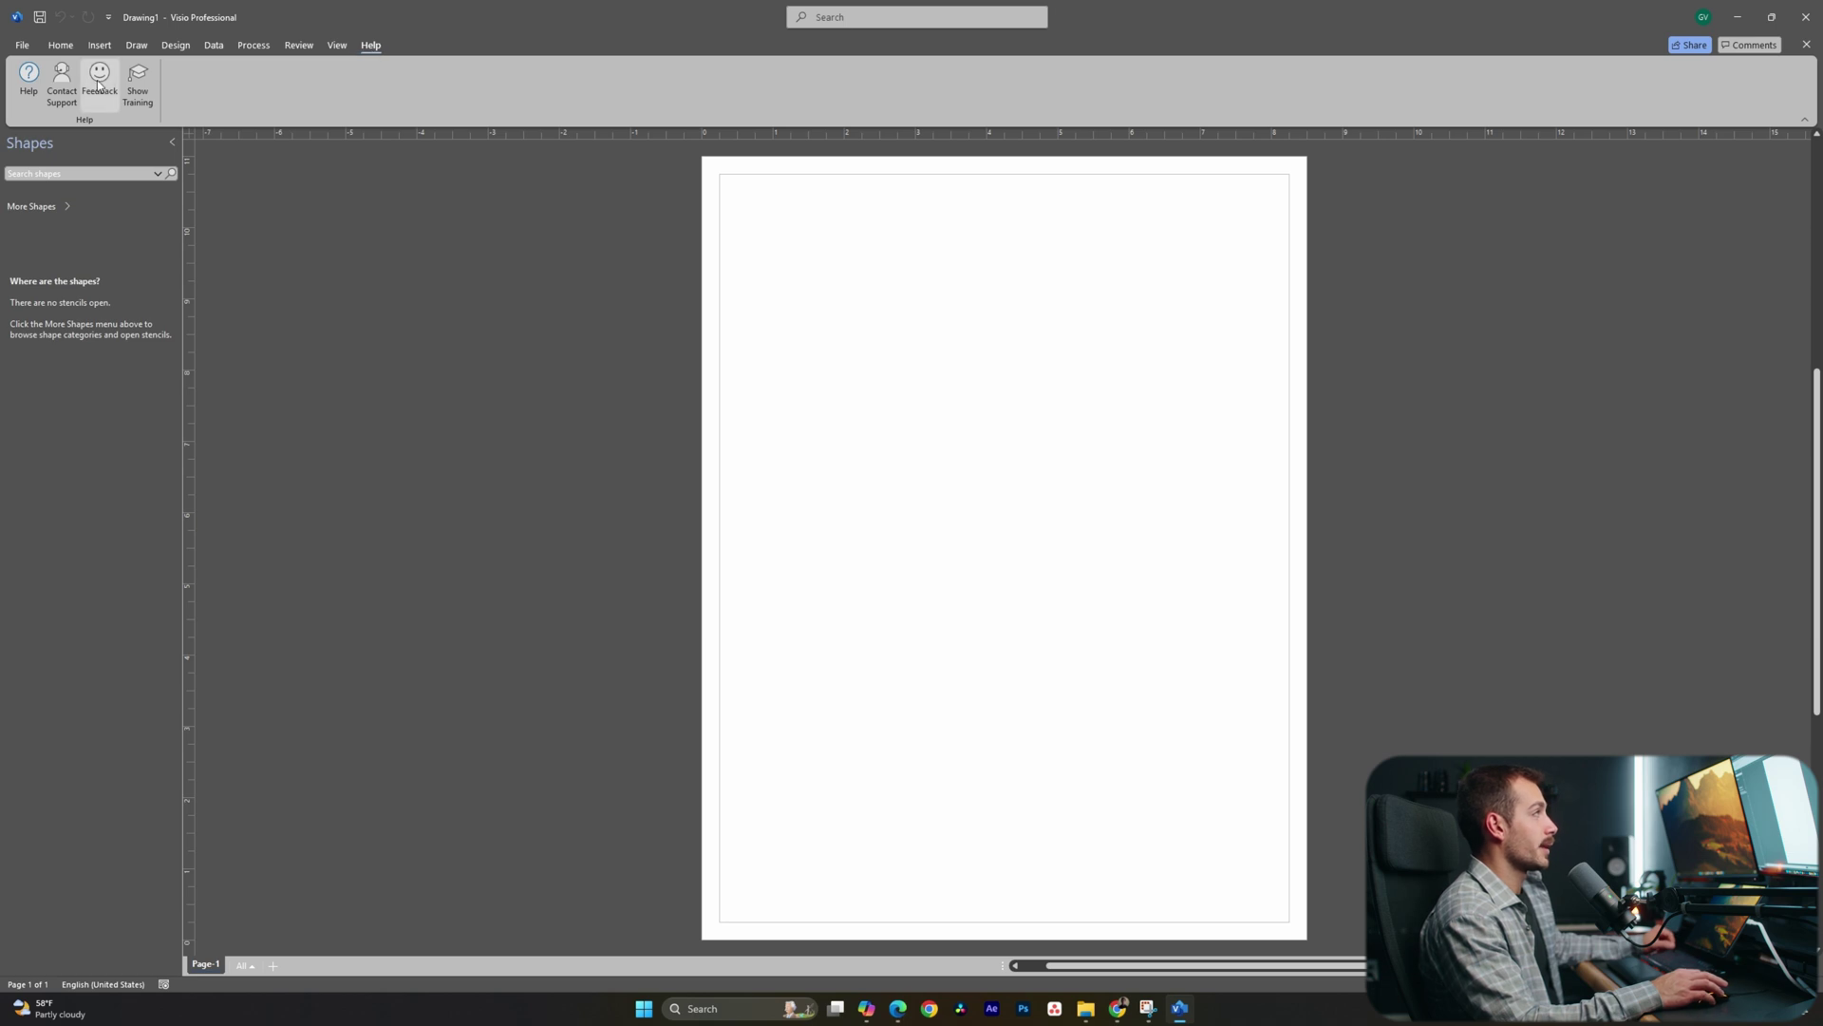
pyautogui.click(61, 46)
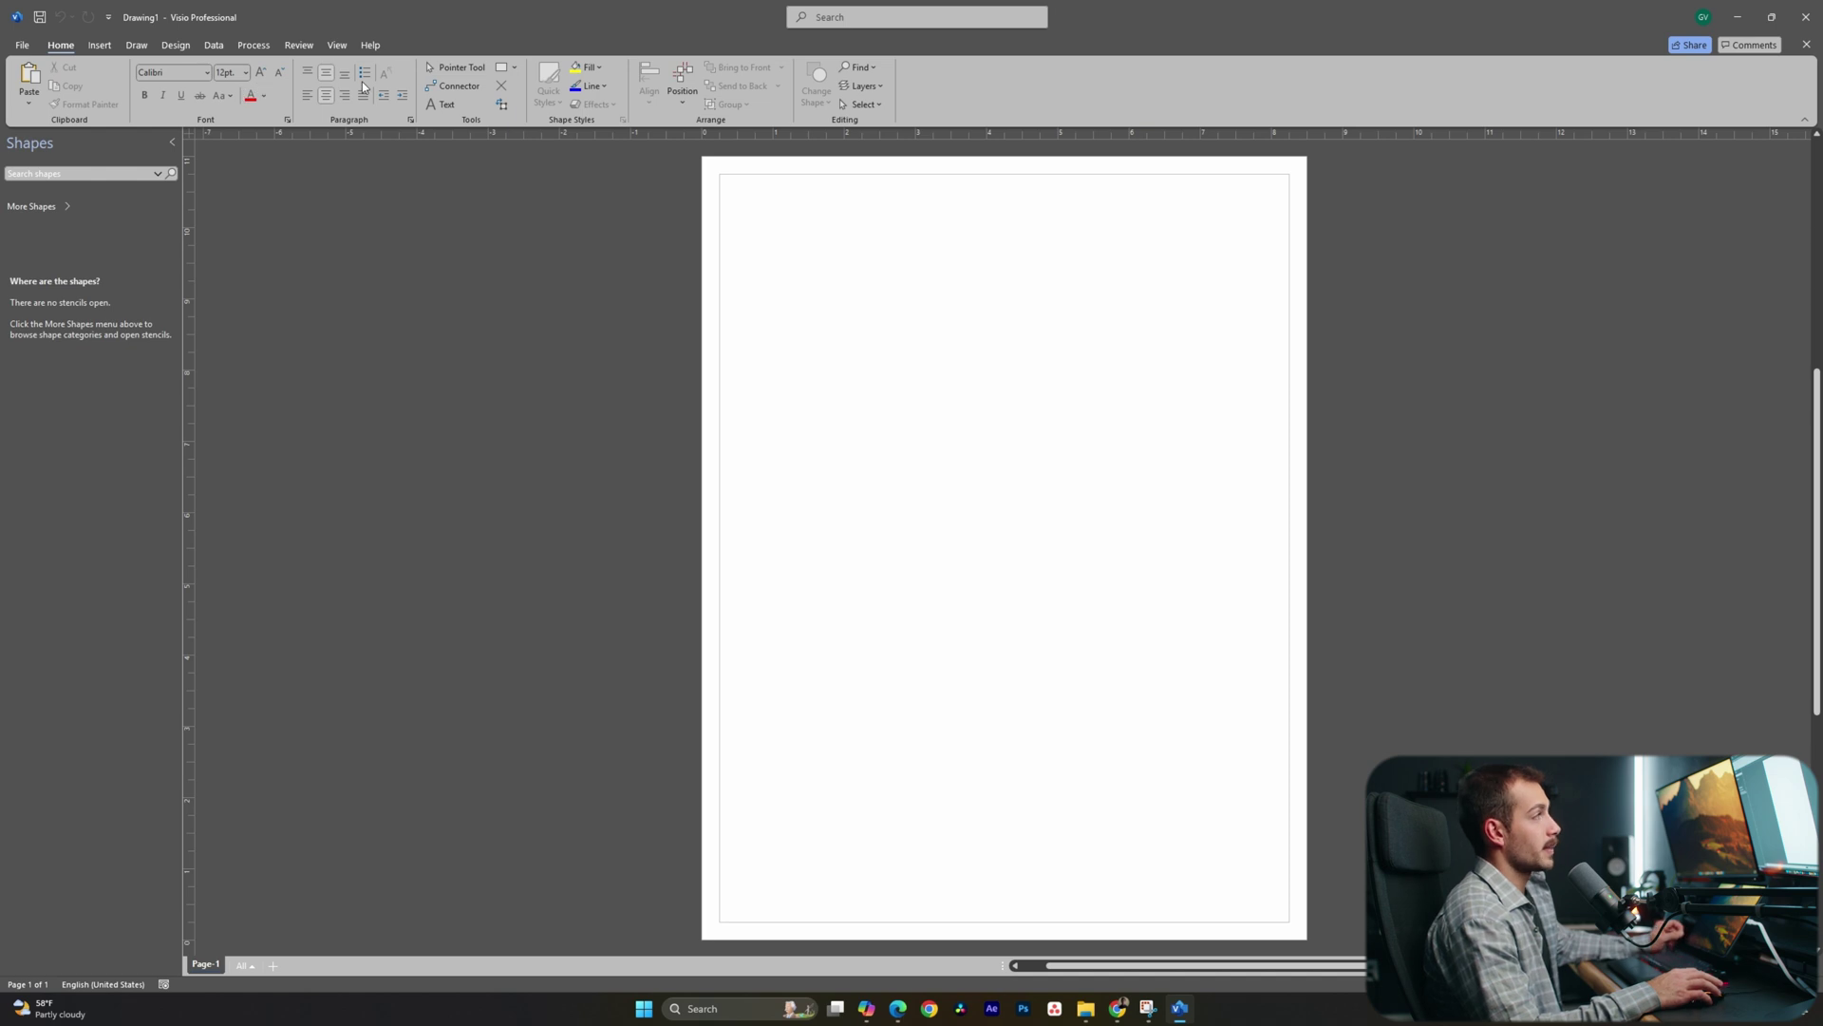
pyautogui.click(113, 46)
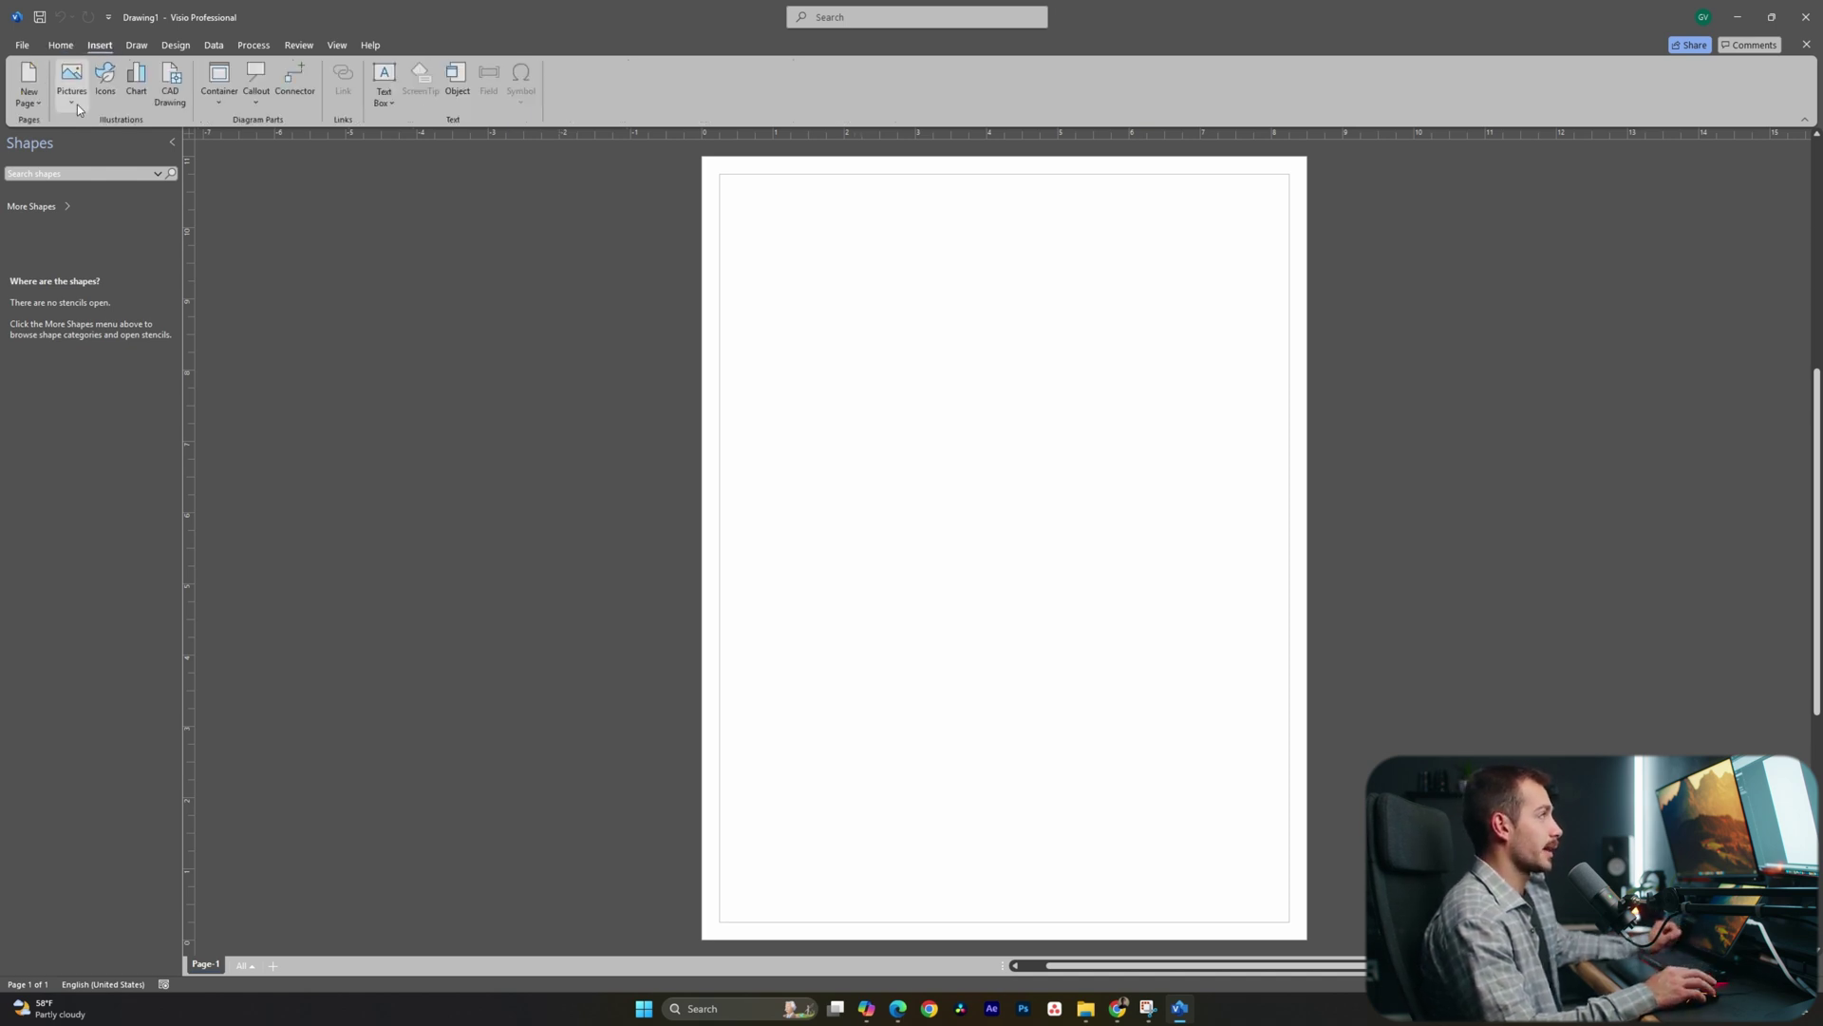
pyautogui.click(136, 45)
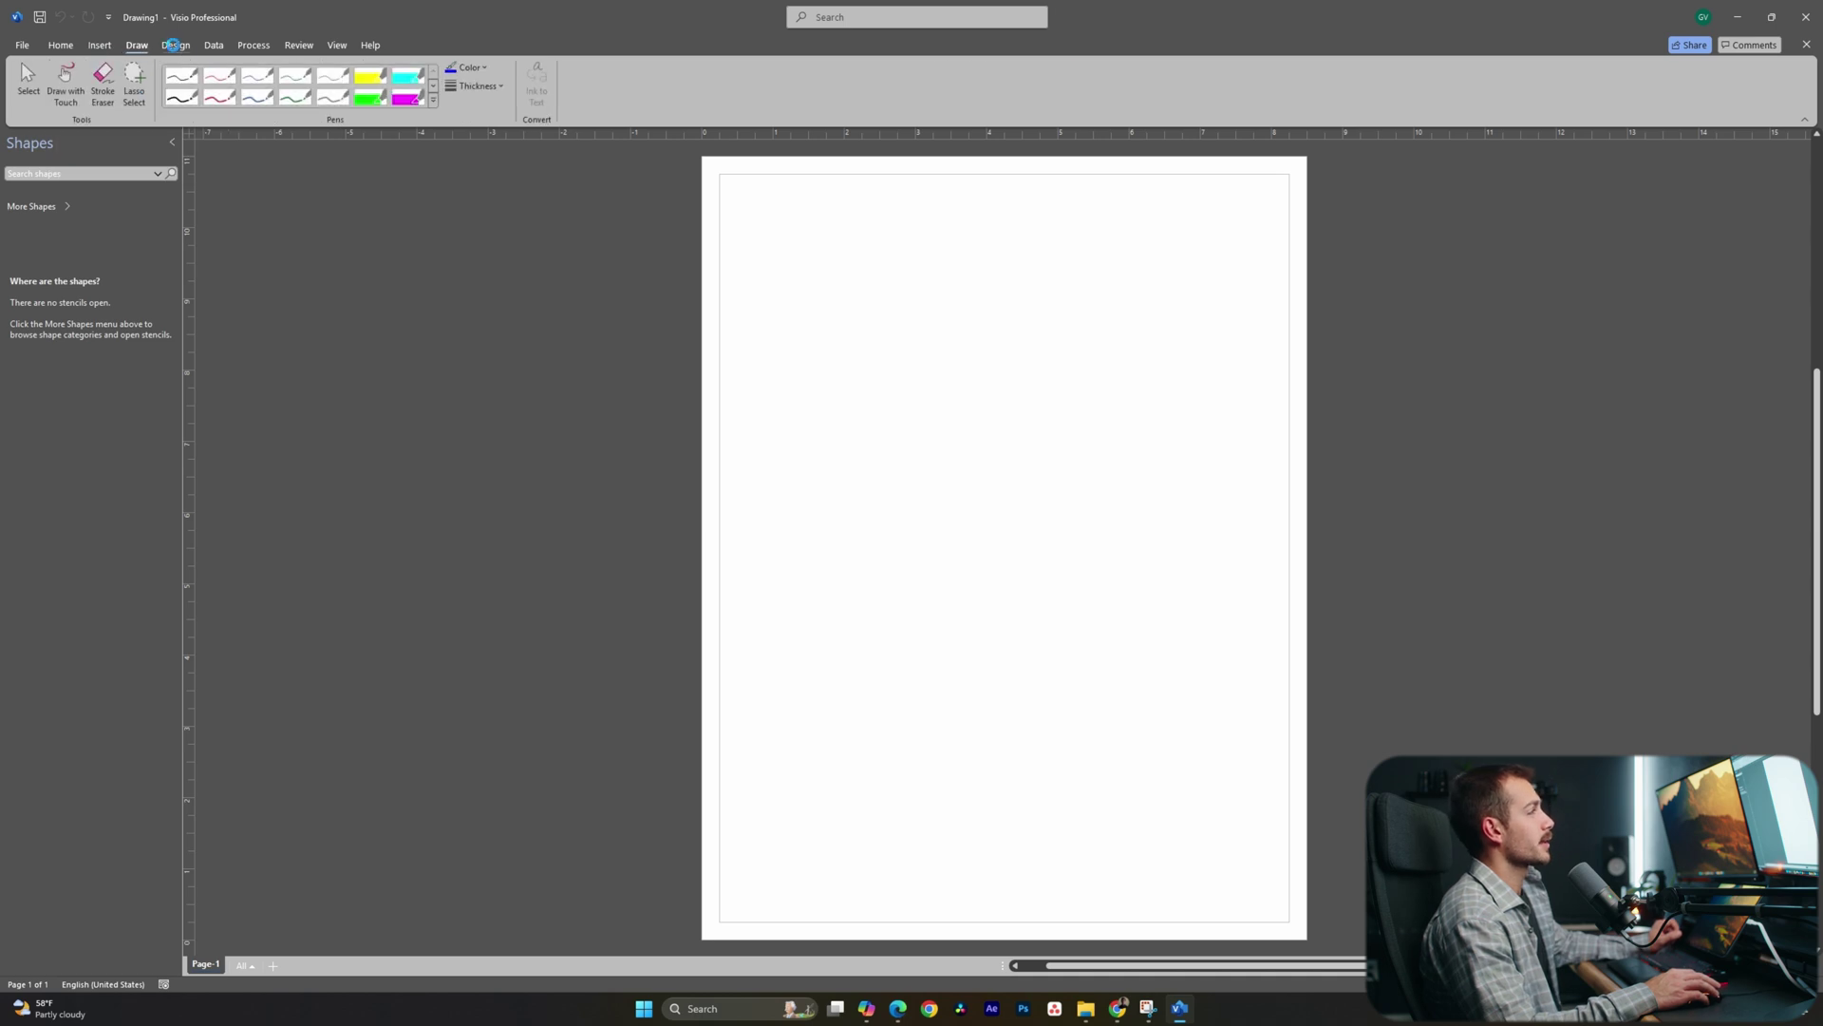
pyautogui.click(173, 45)
pyautogui.click(213, 46)
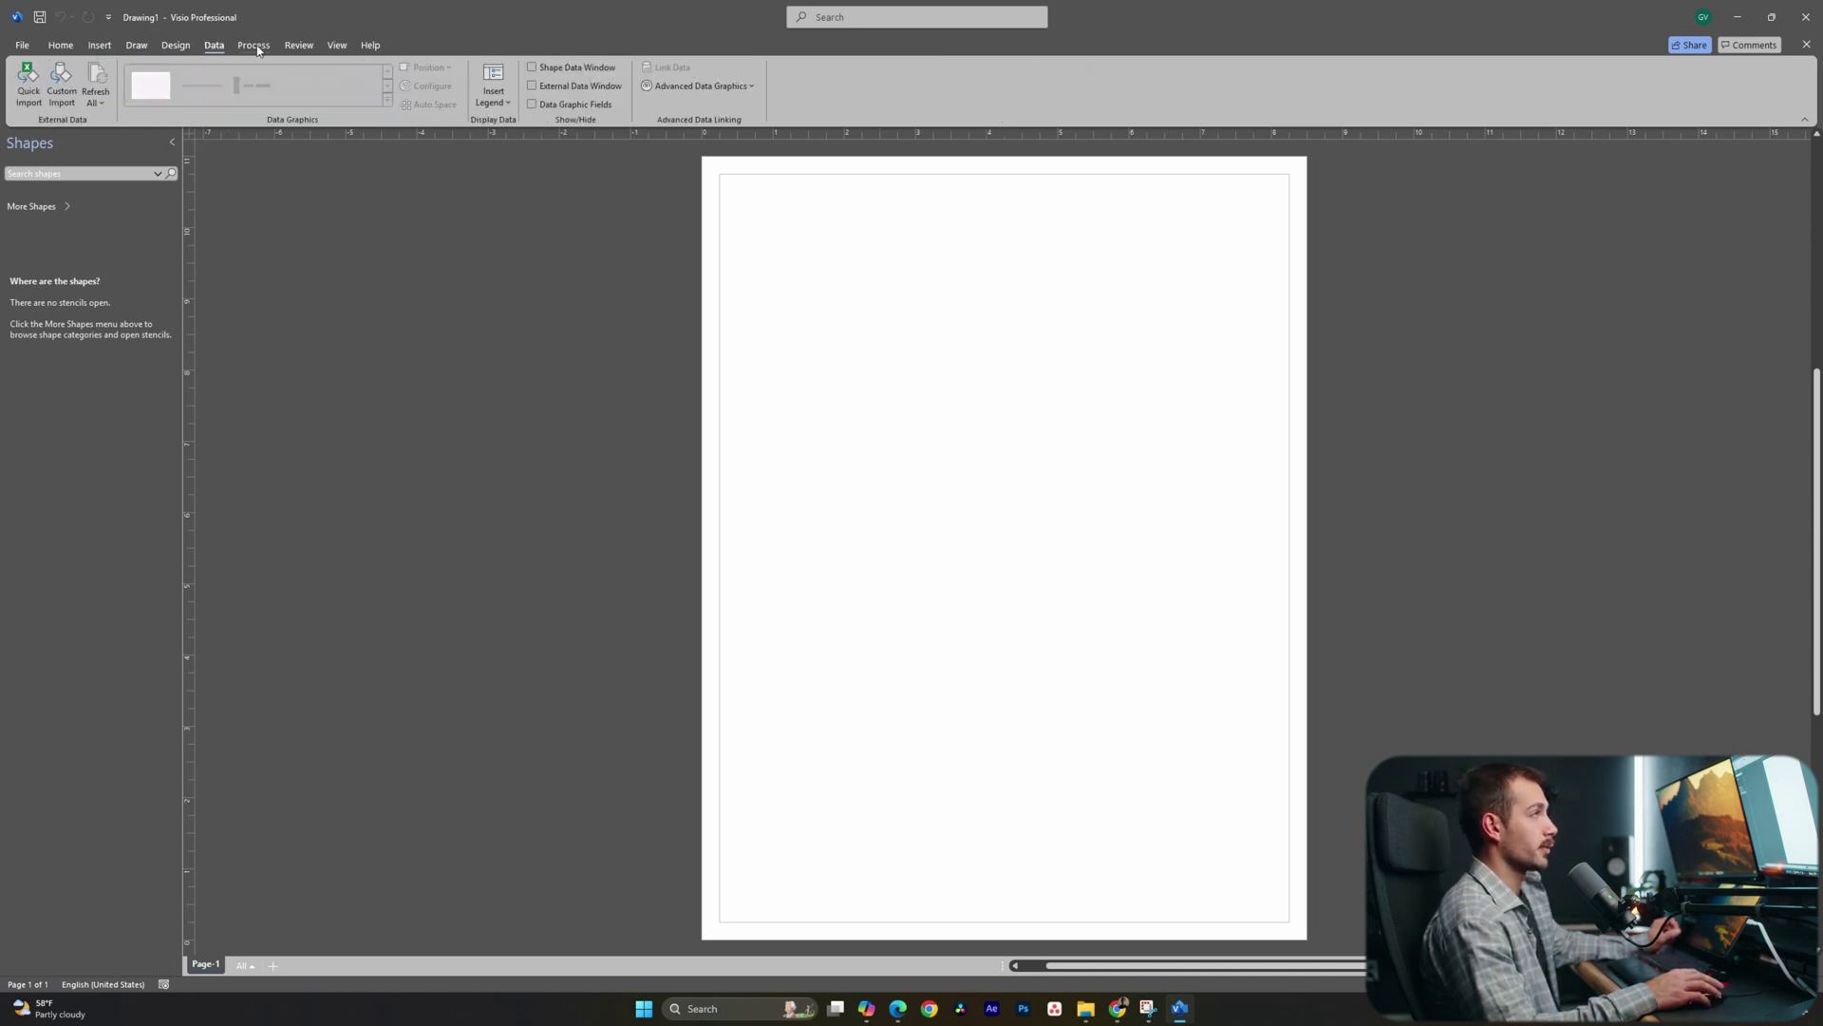
pyautogui.click(255, 46)
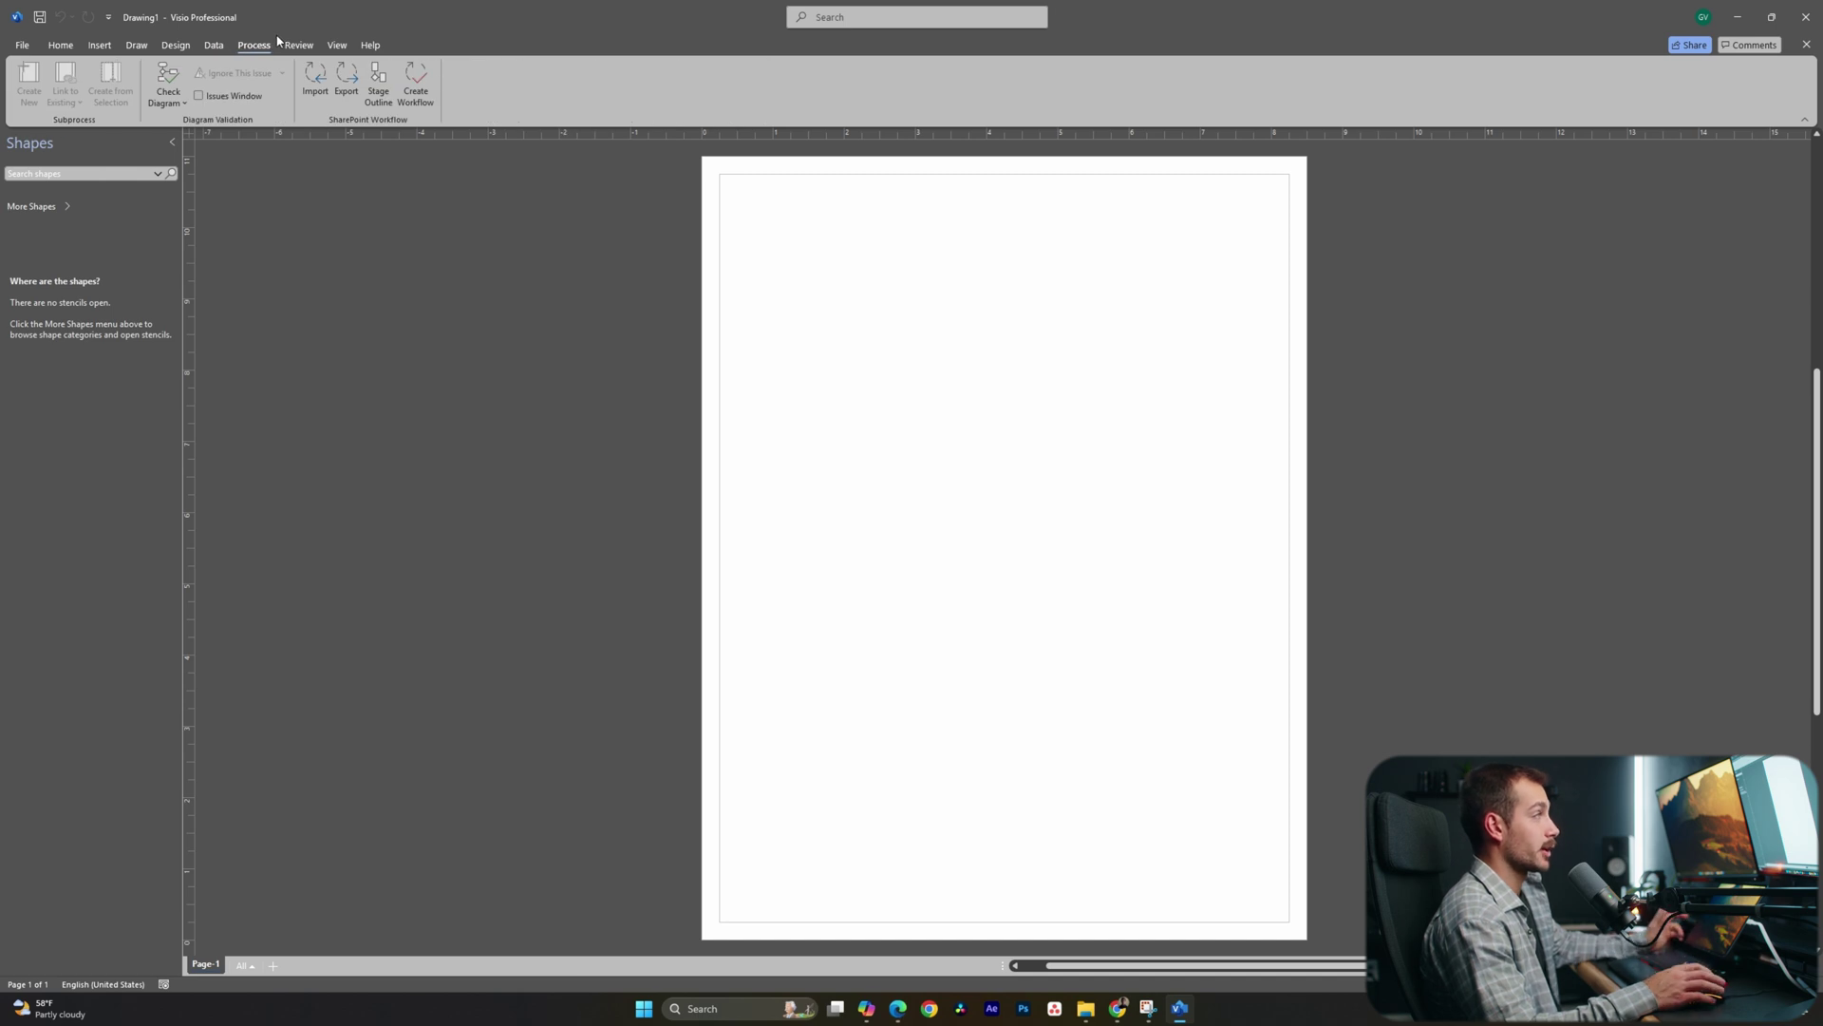
pyautogui.click(300, 46)
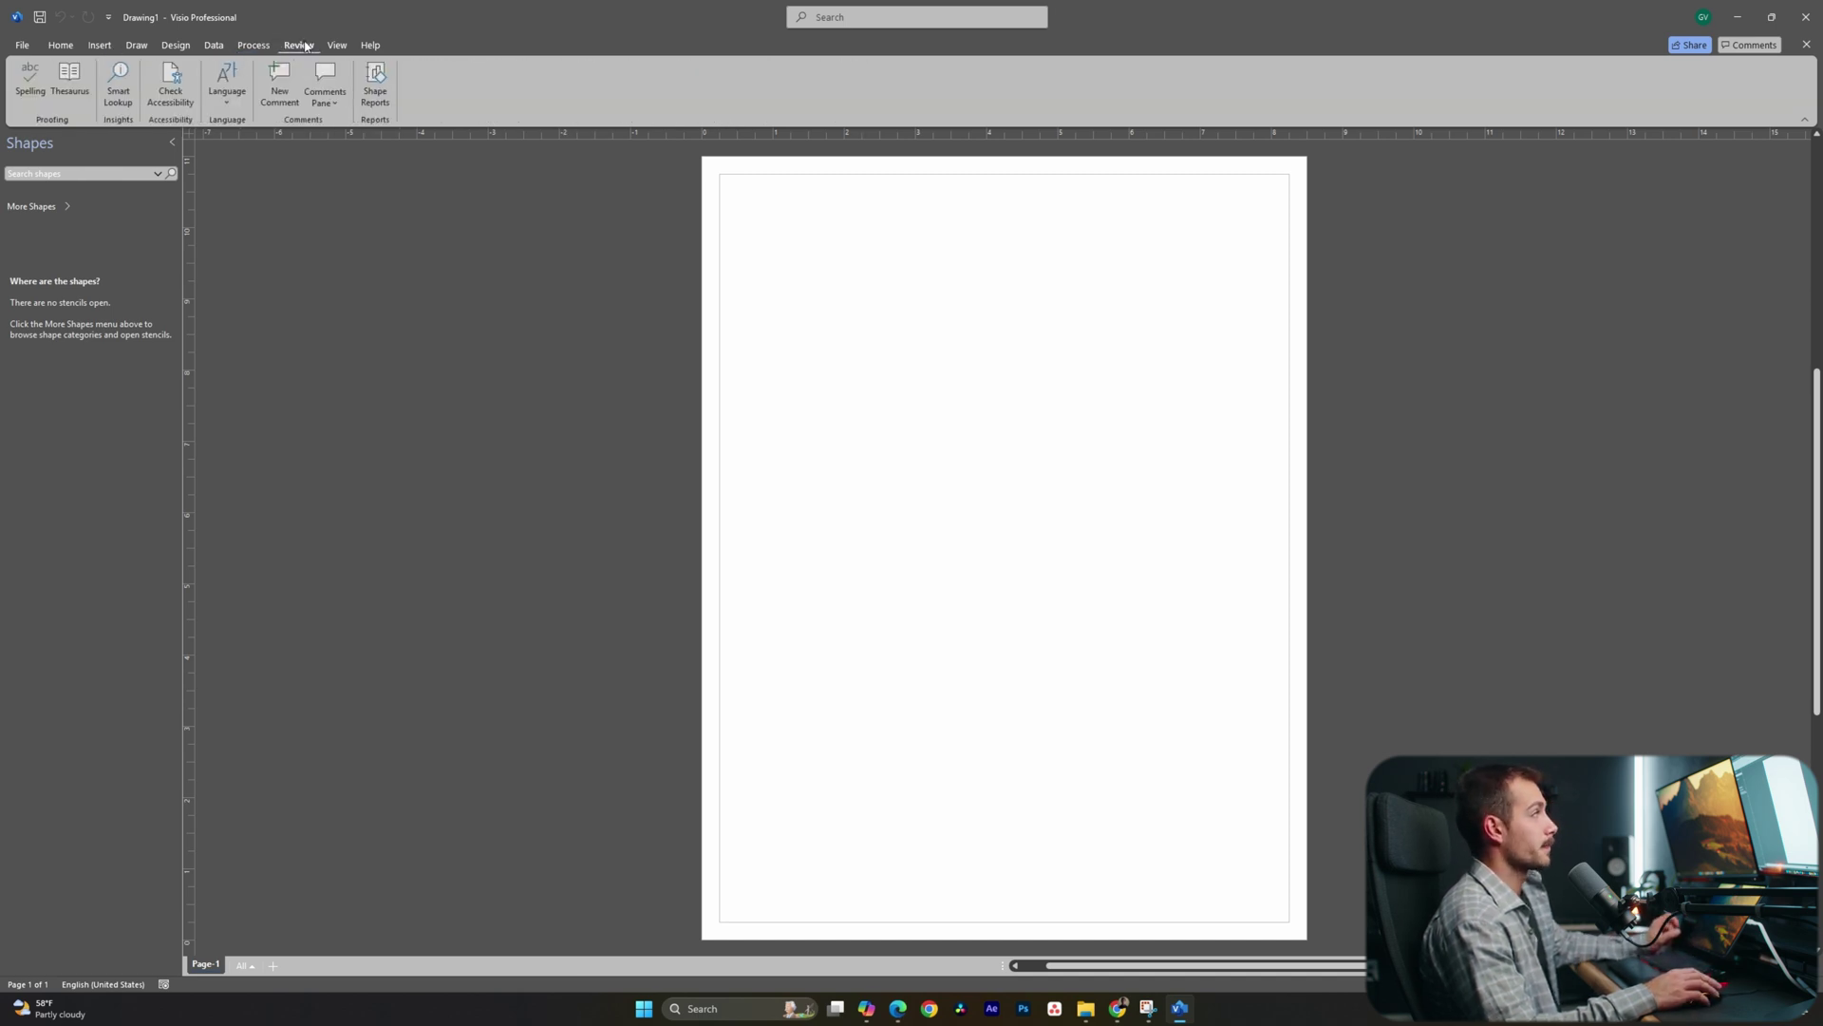
pyautogui.hotkey('alt', 'h')
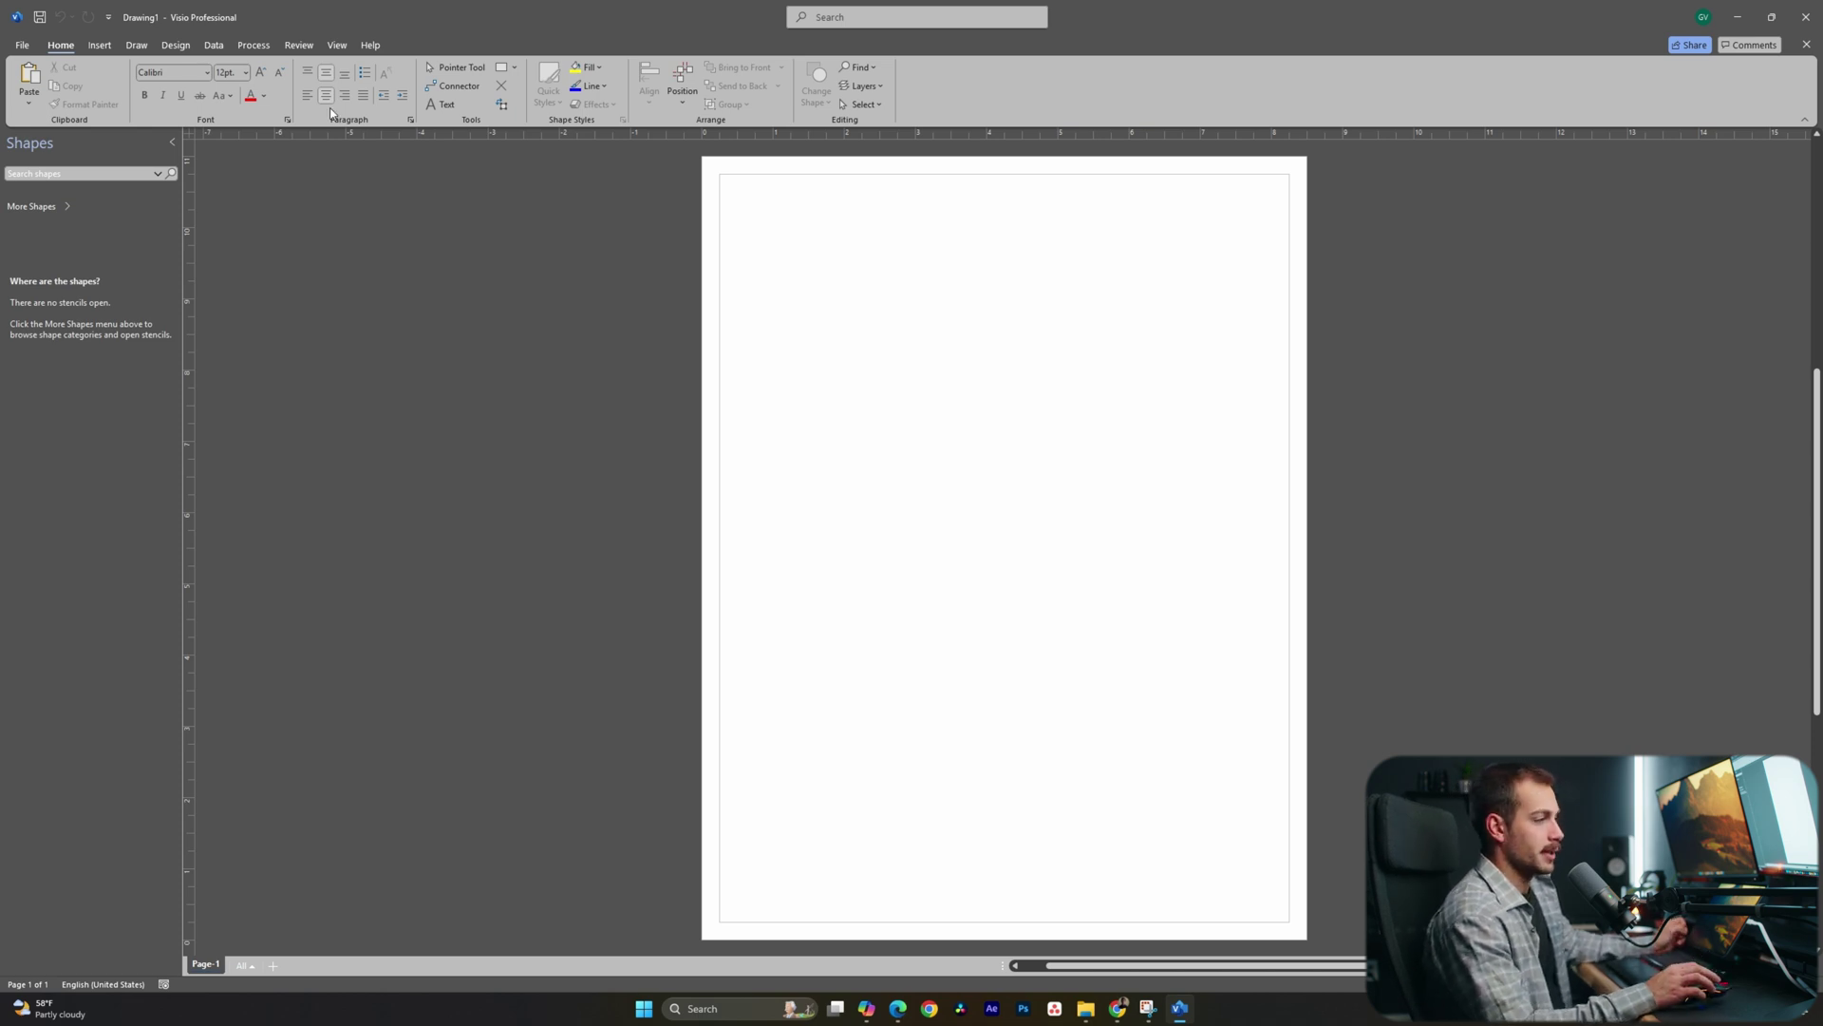
# - Turn on the page grid and keep the rulers shown
pyautogui.click(337, 45)
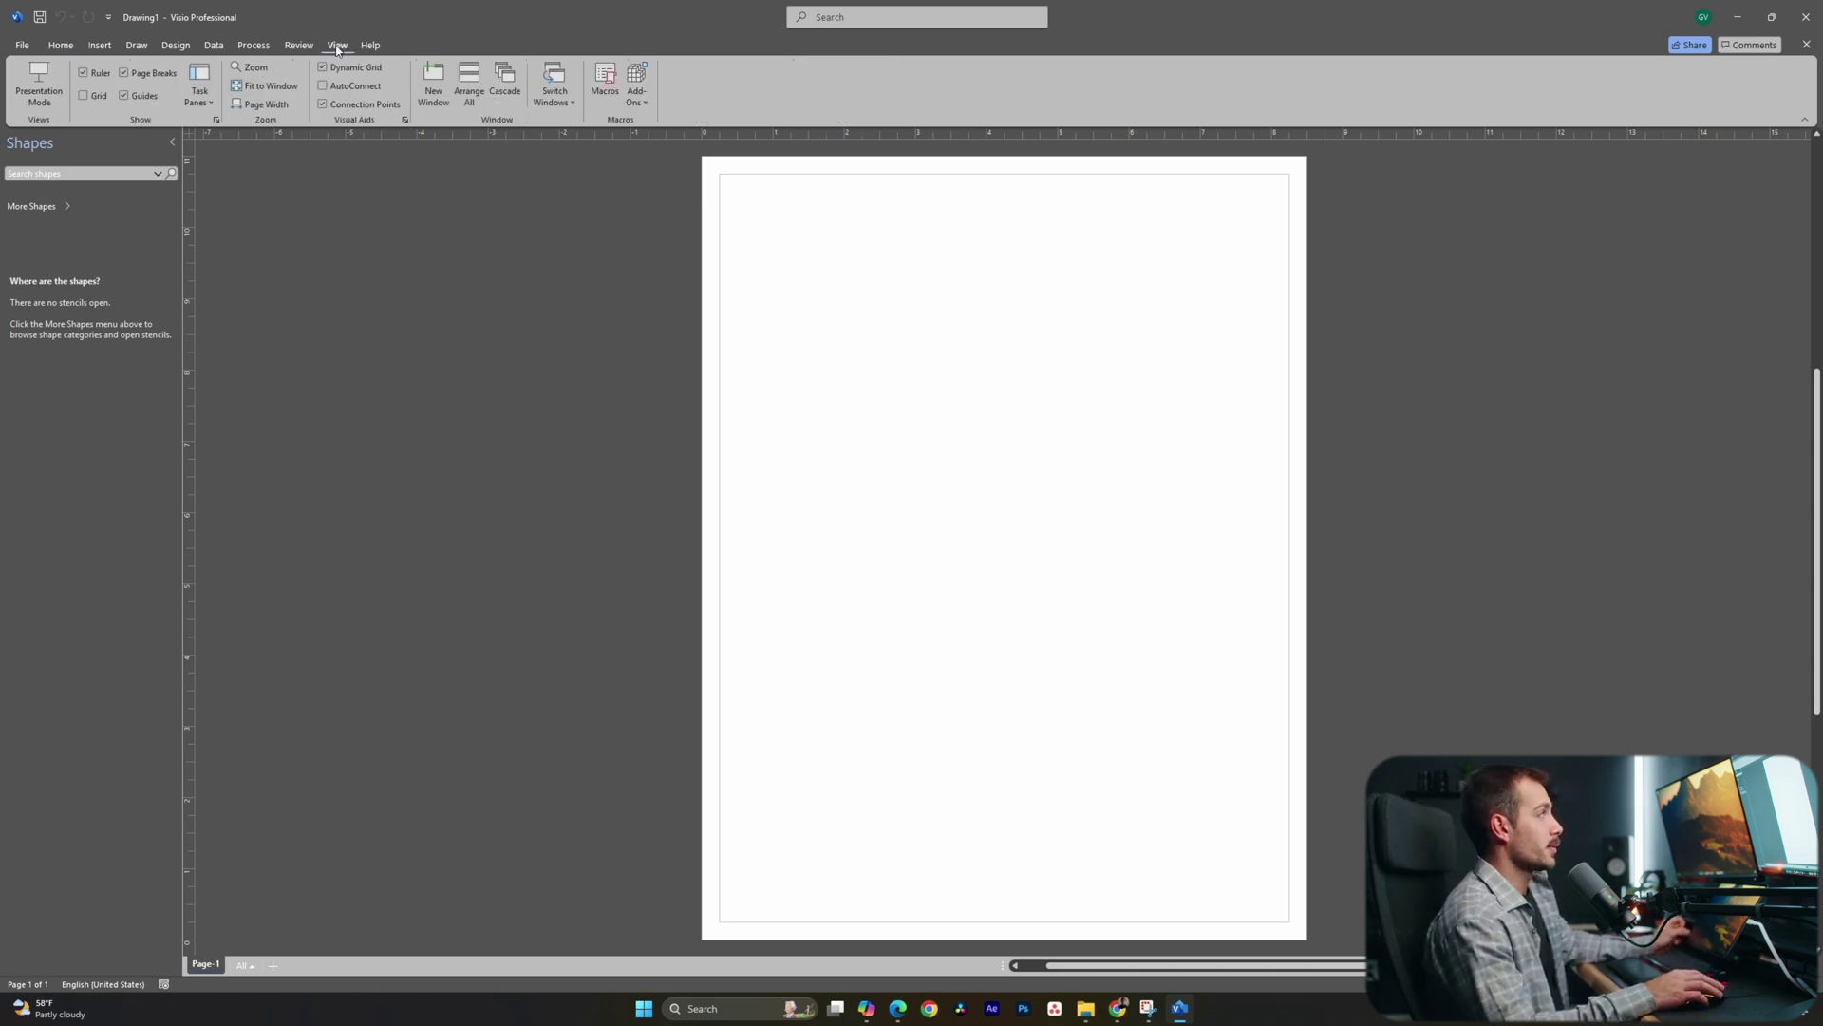
pyautogui.click(99, 99)
pyautogui.click(105, 78)
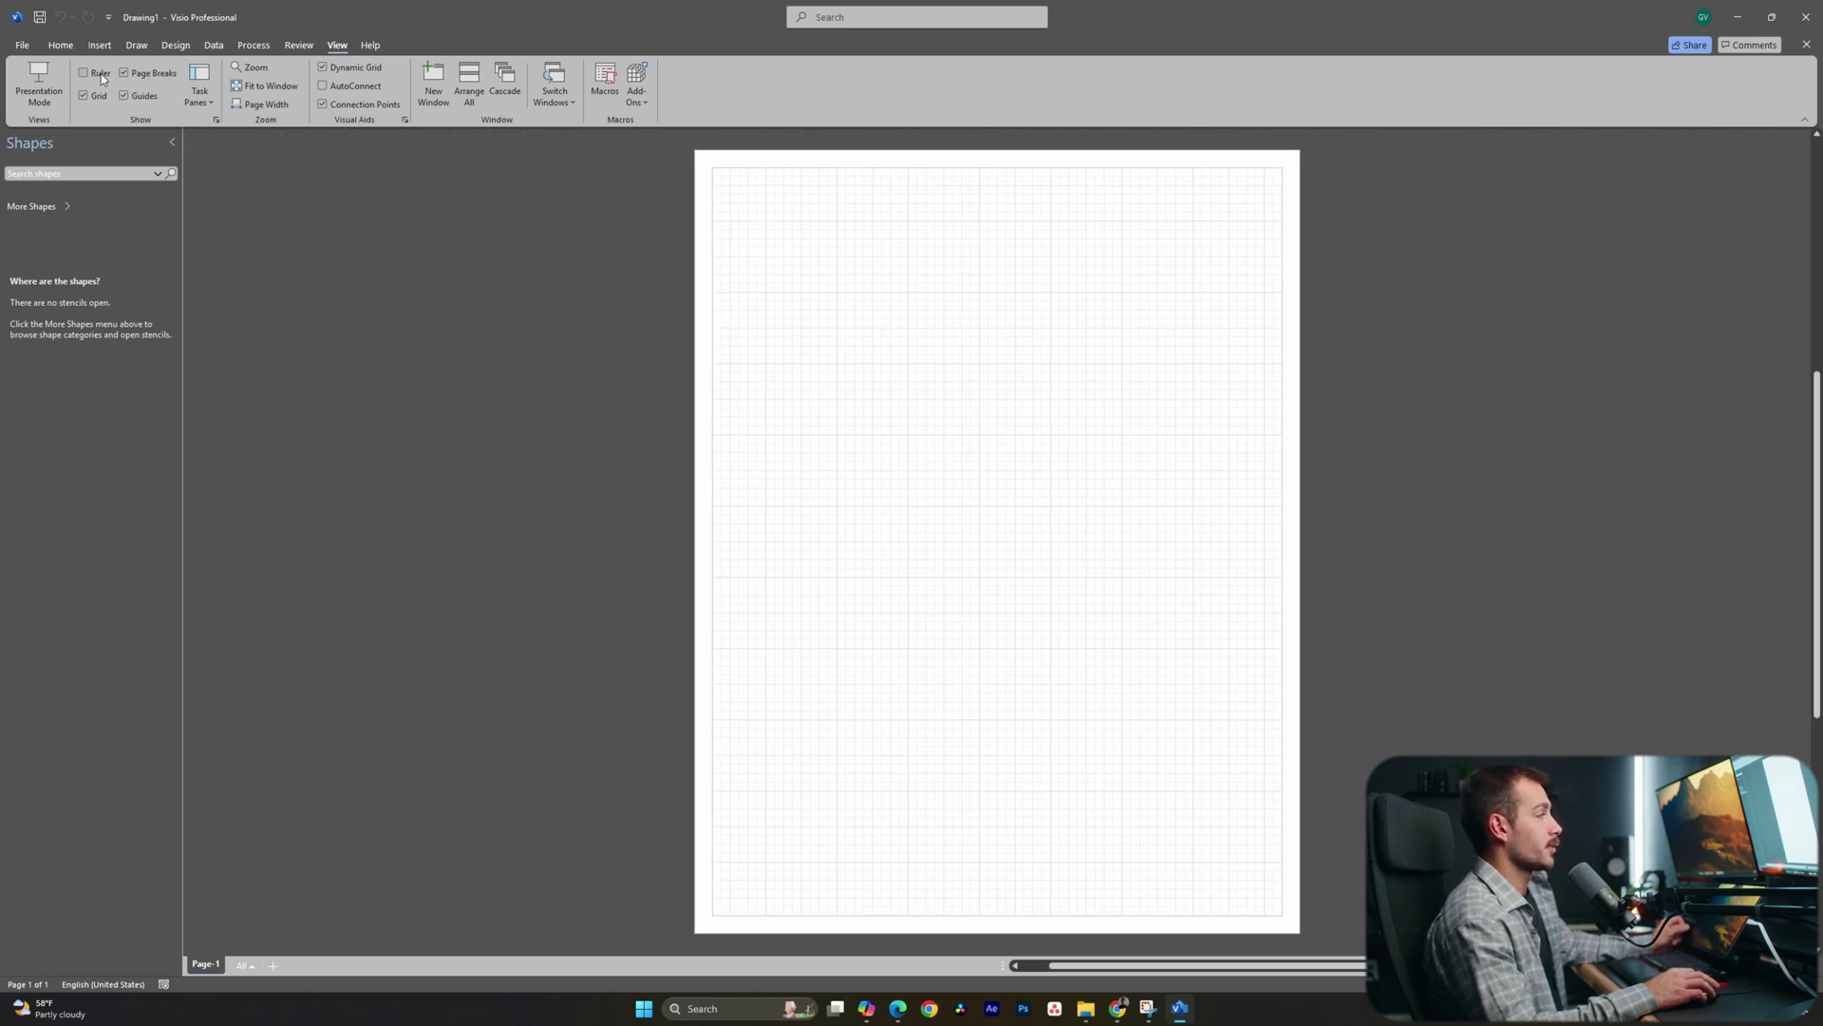
pyautogui.click(104, 78)
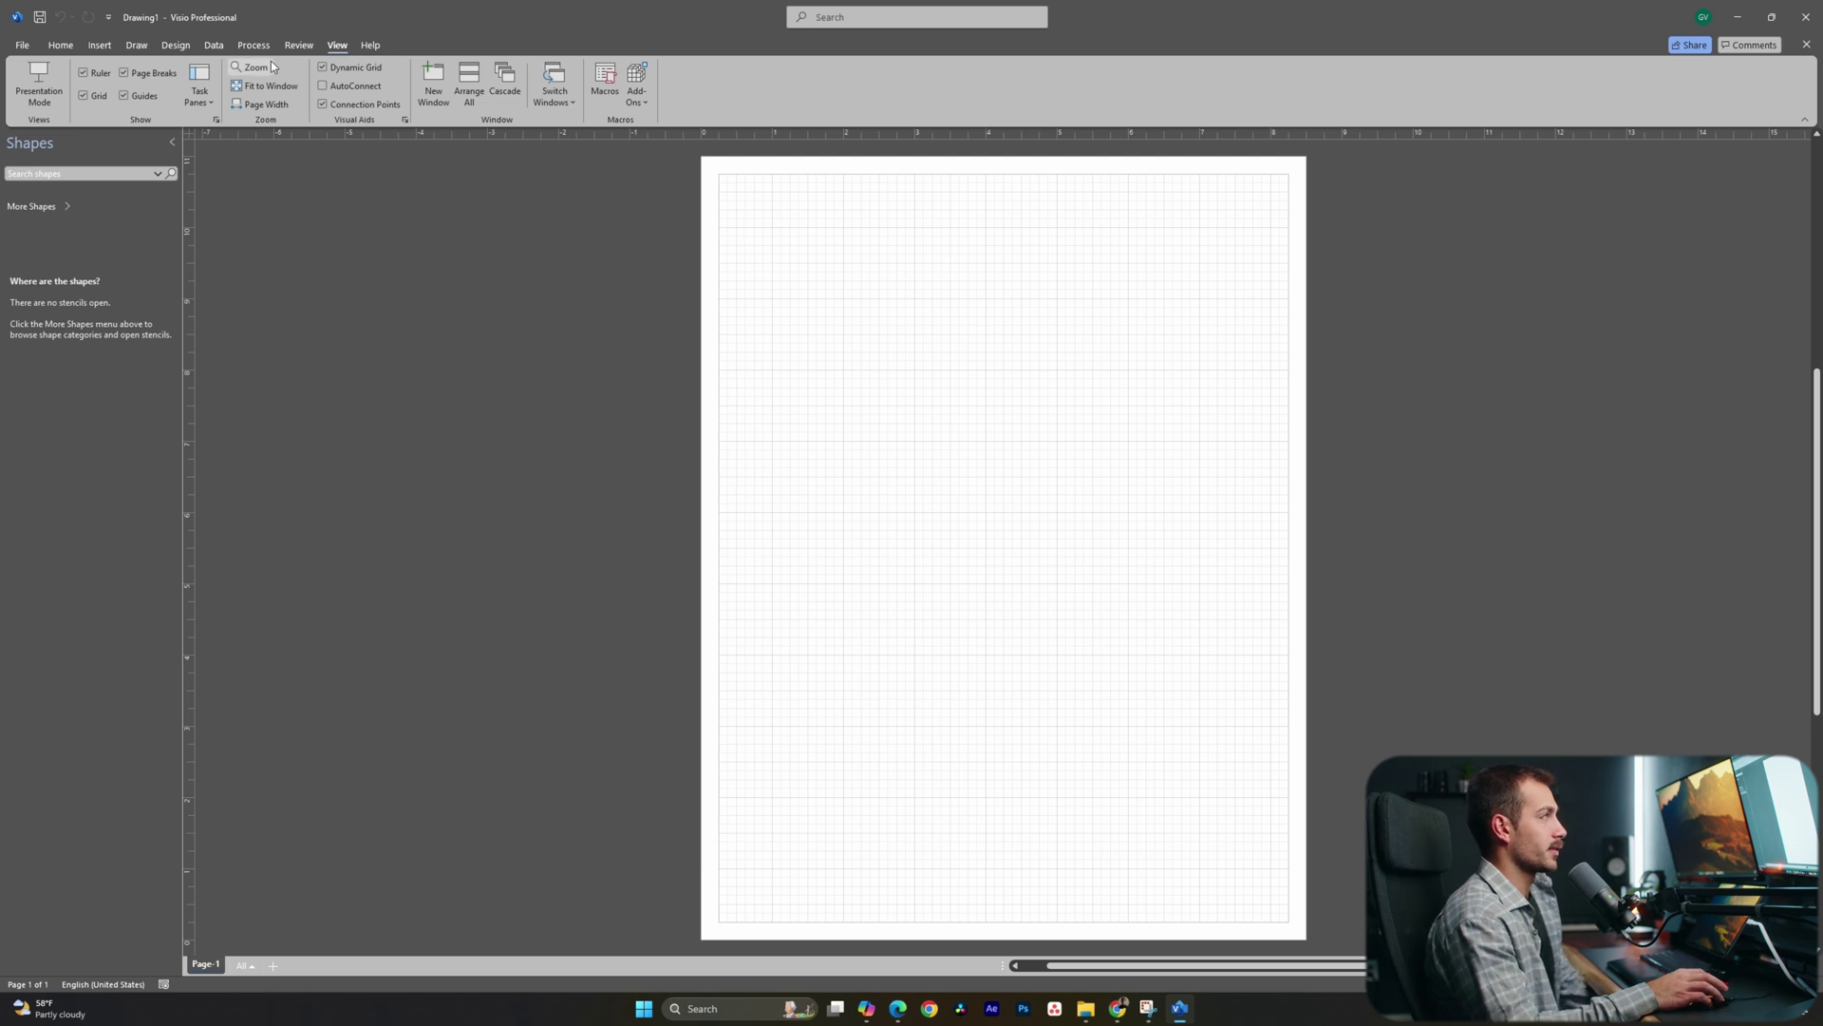
# - Set the page orientation to Landscape and view More Page Sizes without changing anything
pyautogui.click(177, 46)
pyautogui.click(35, 95)
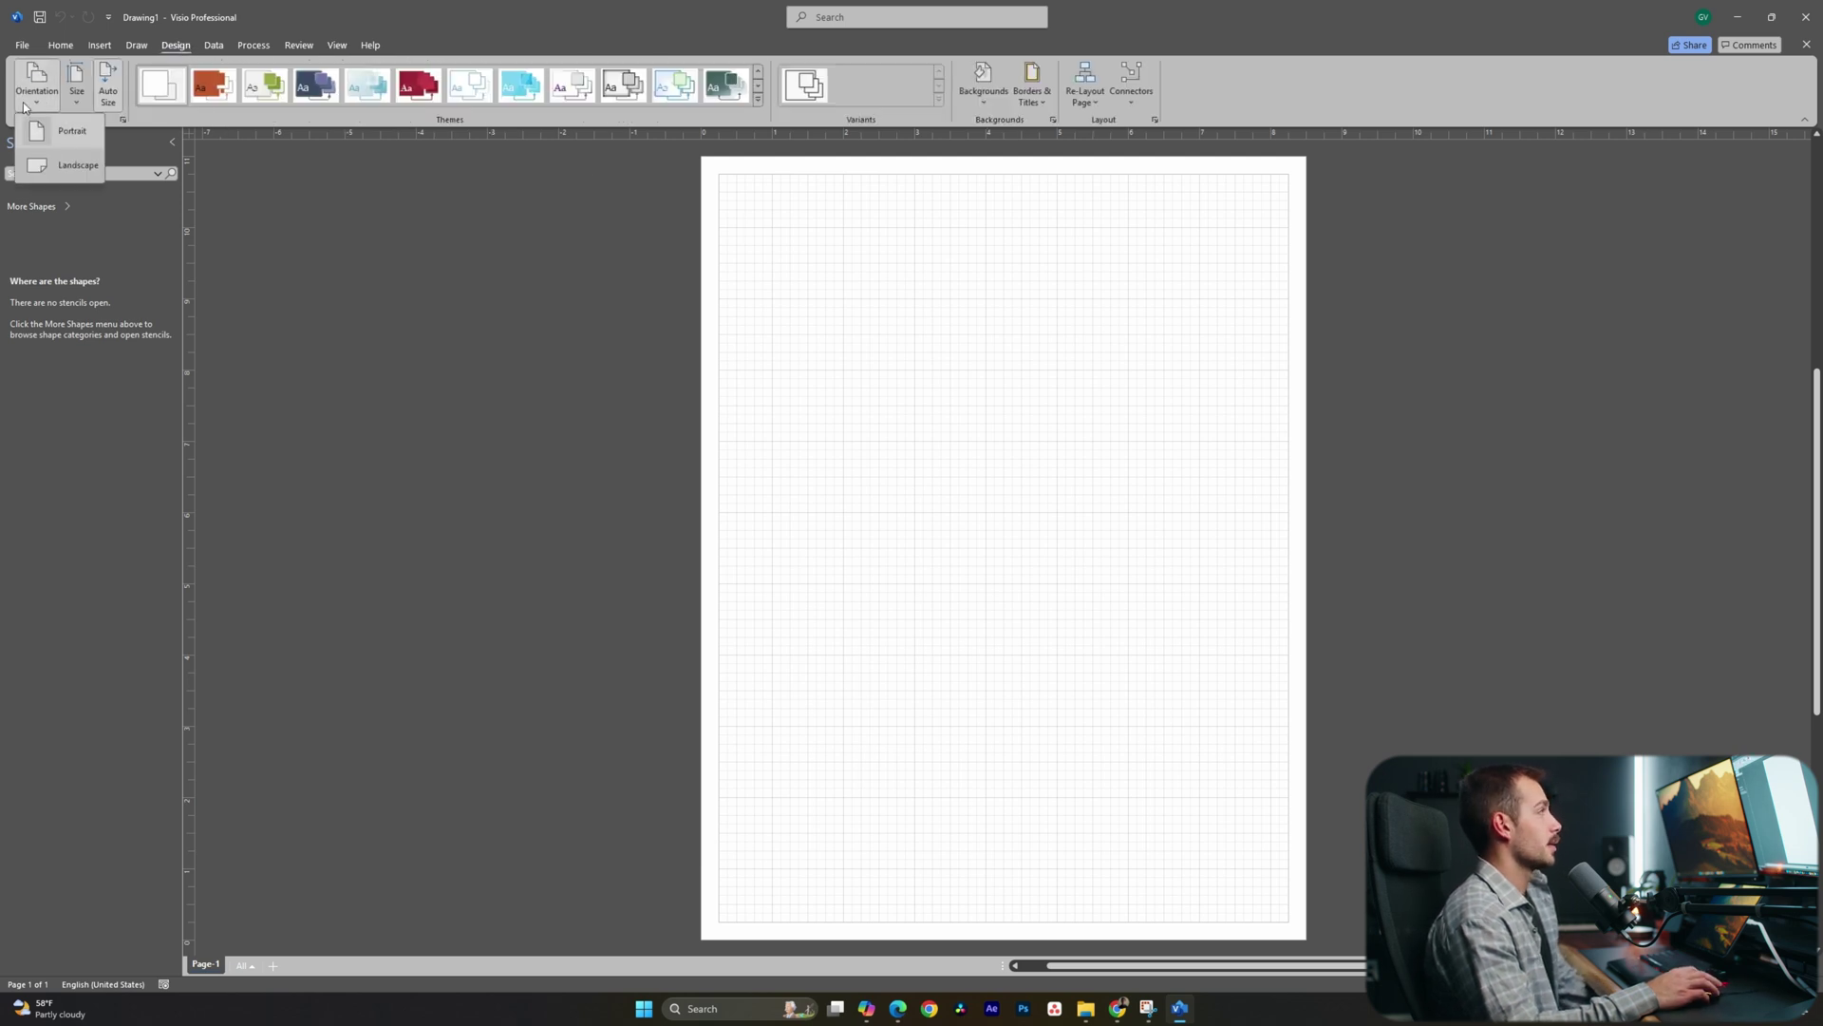
pyautogui.click(71, 165)
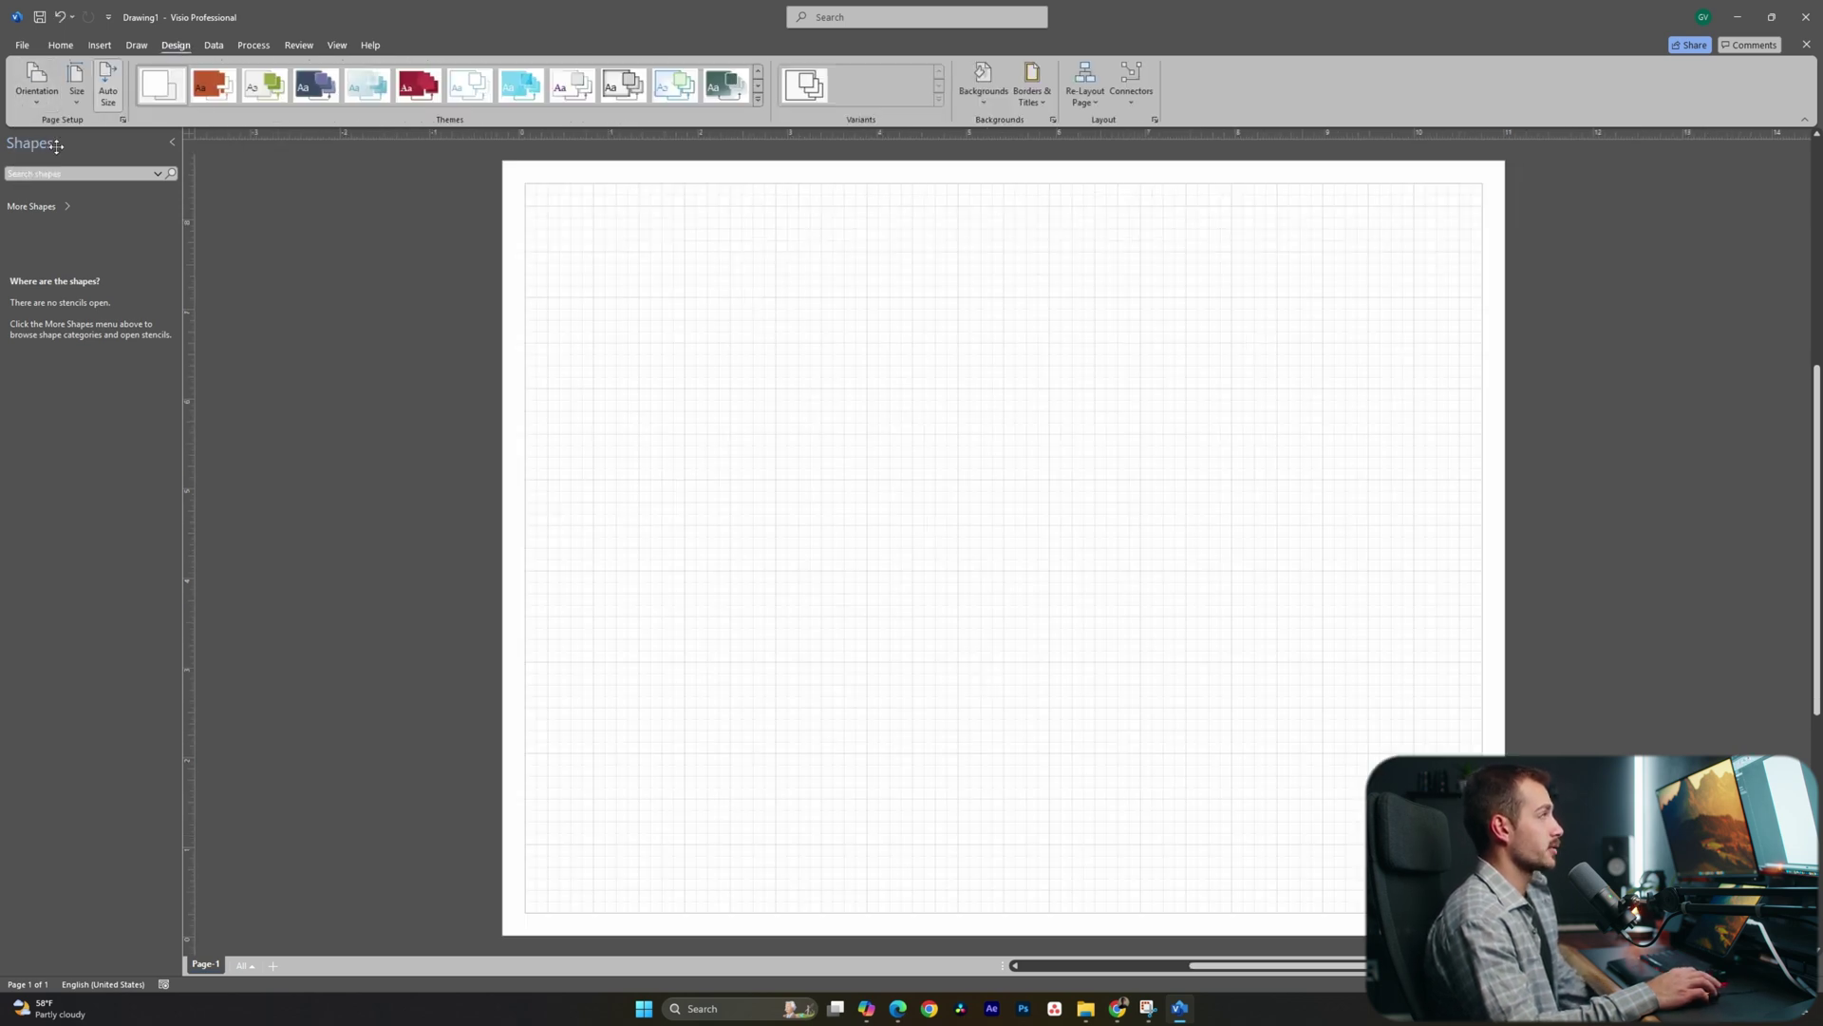
pyautogui.click(76, 87)
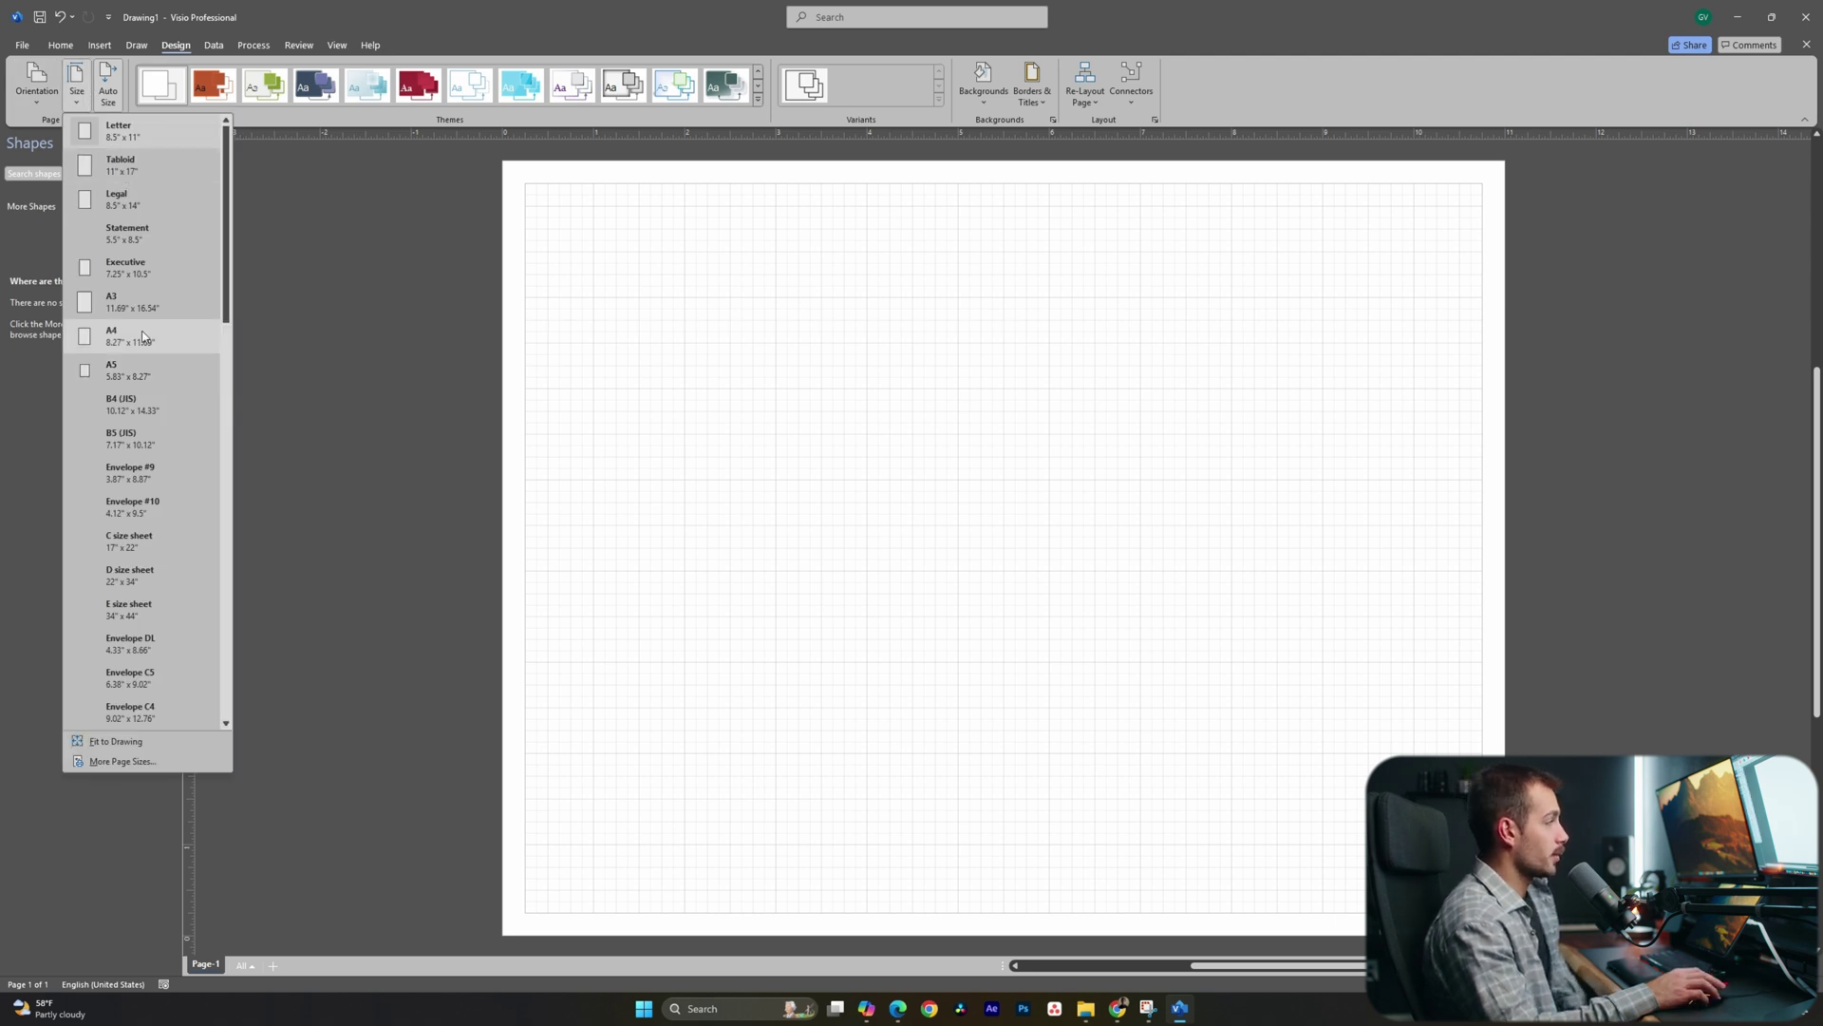
pyautogui.click(133, 765)
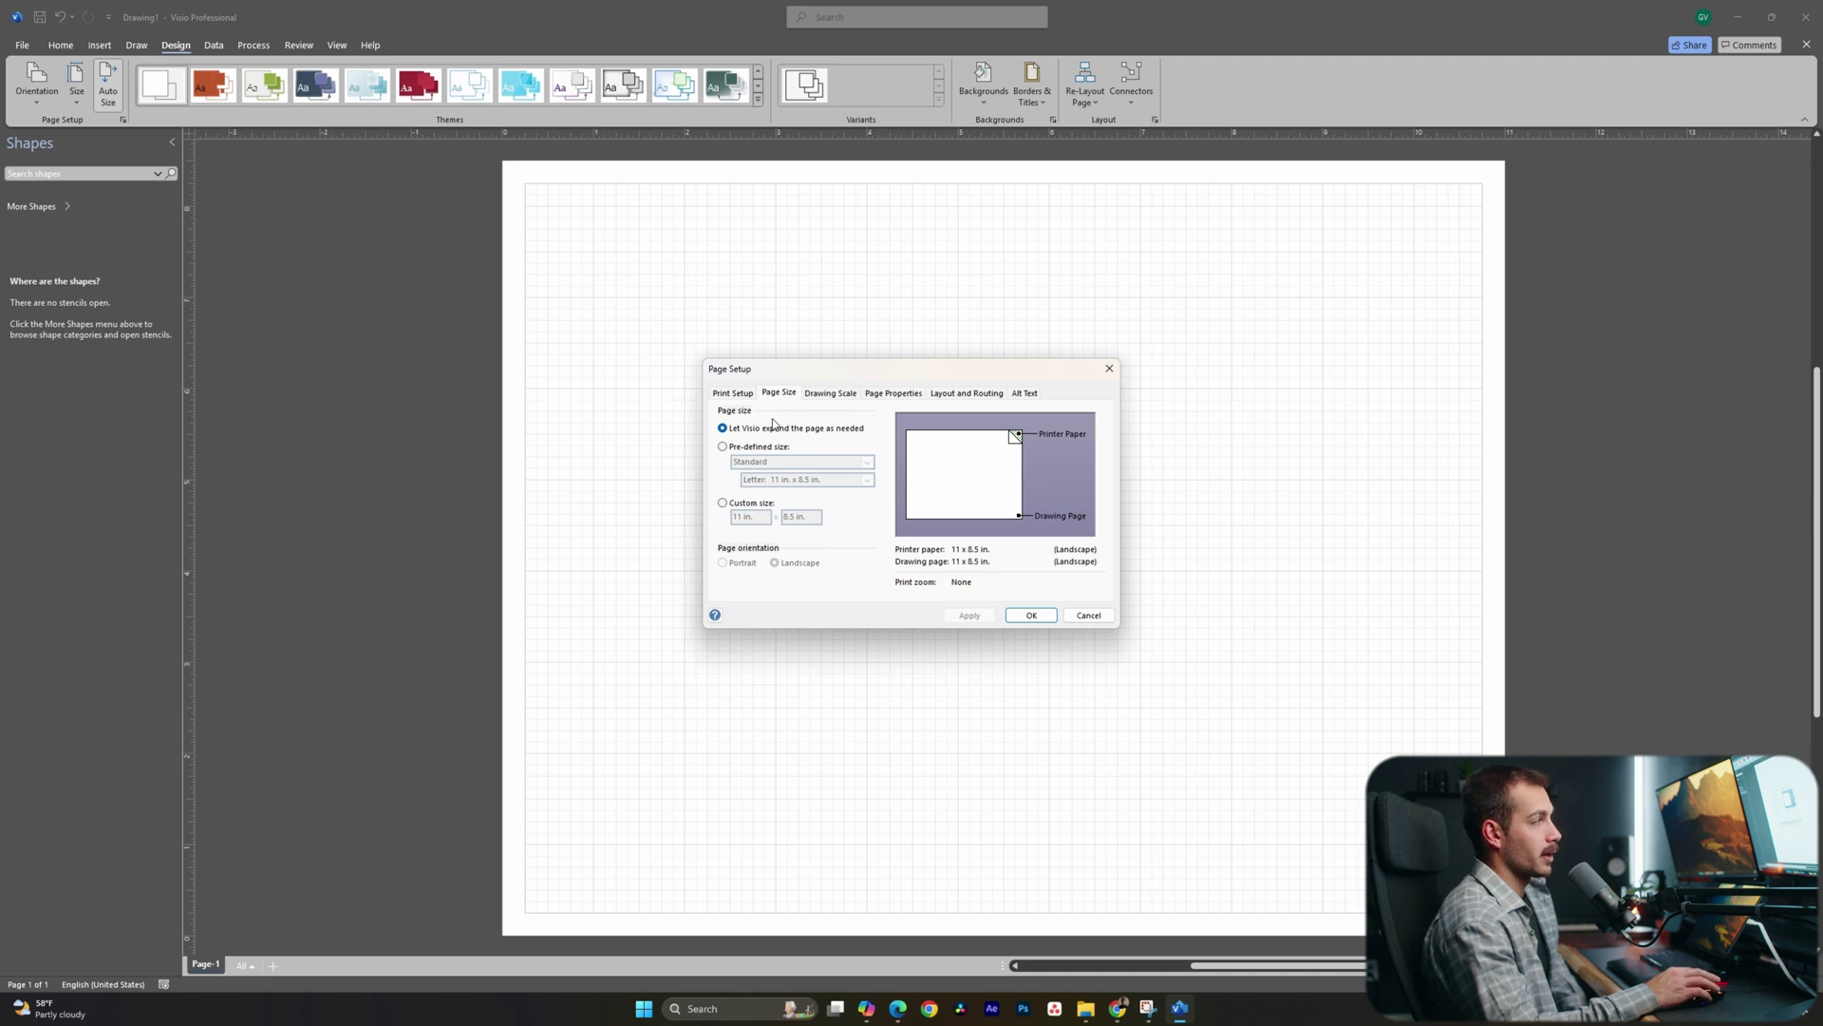
pyautogui.press('Escape')
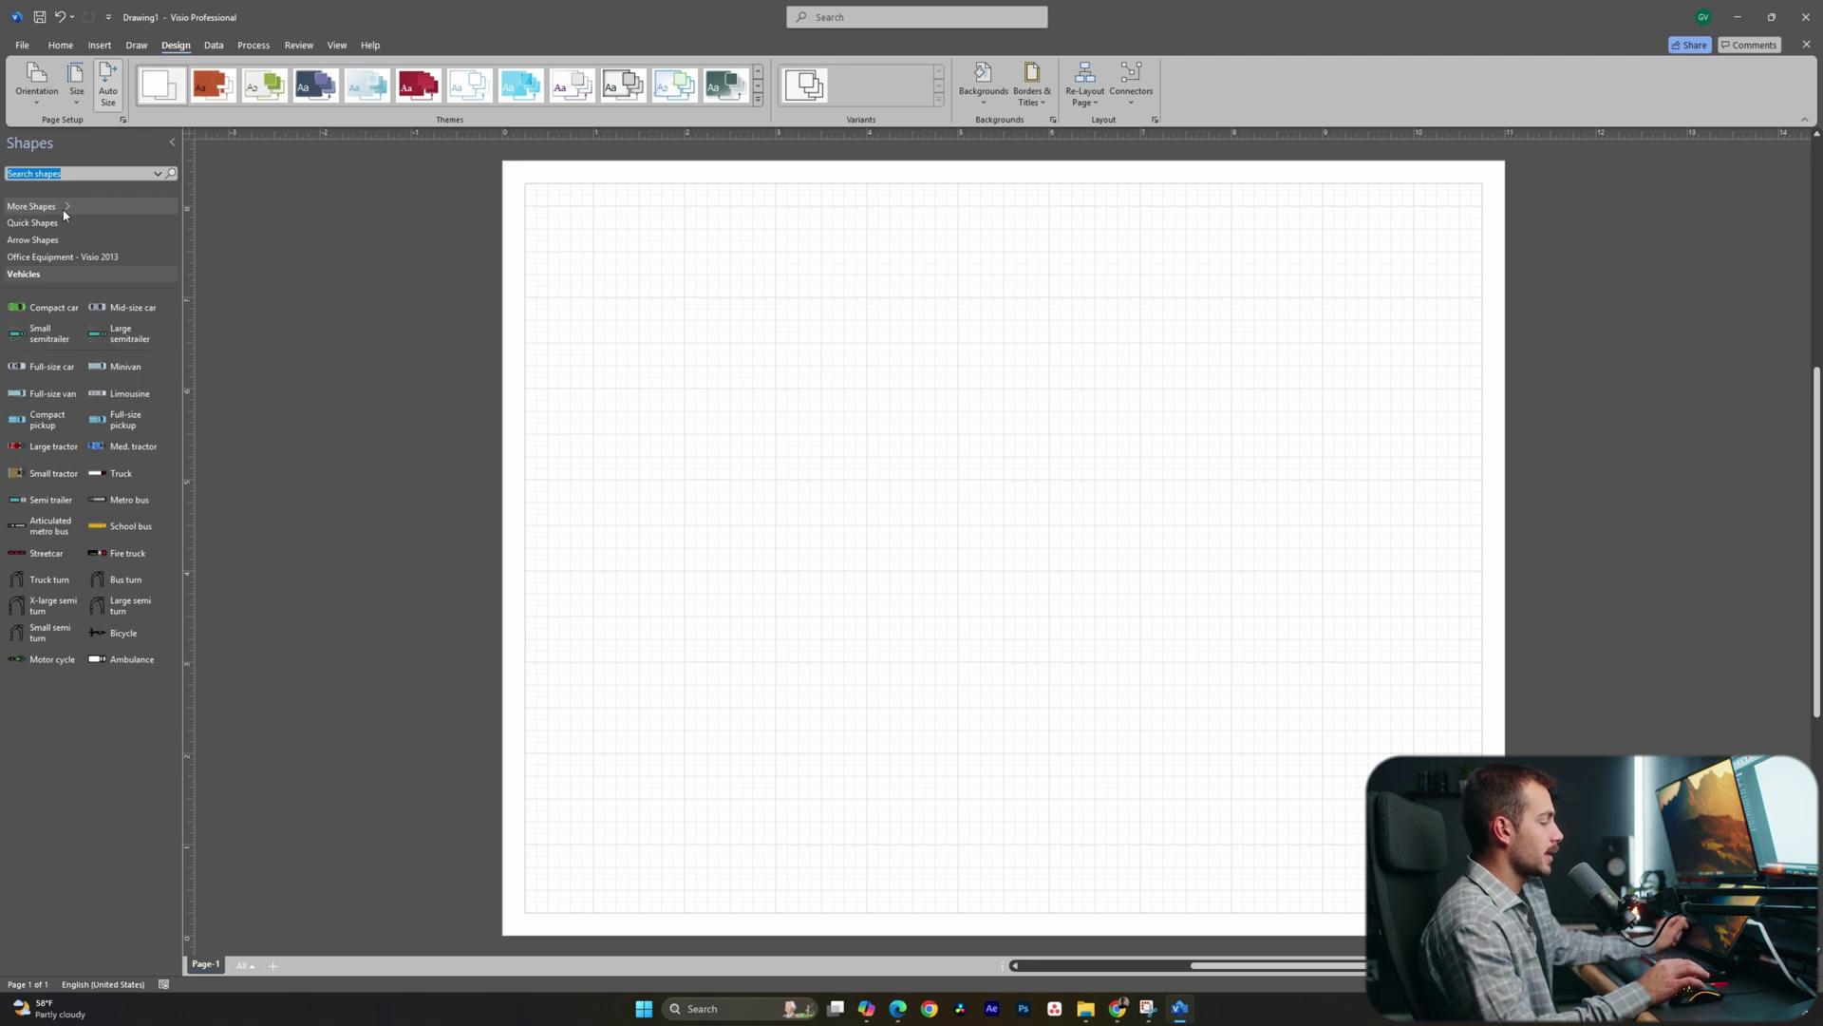
# - Add the Basic Shapes stencil from the General category of More Shapes
pyautogui.click(64, 210)
pyautogui.moveTo(279, 219)
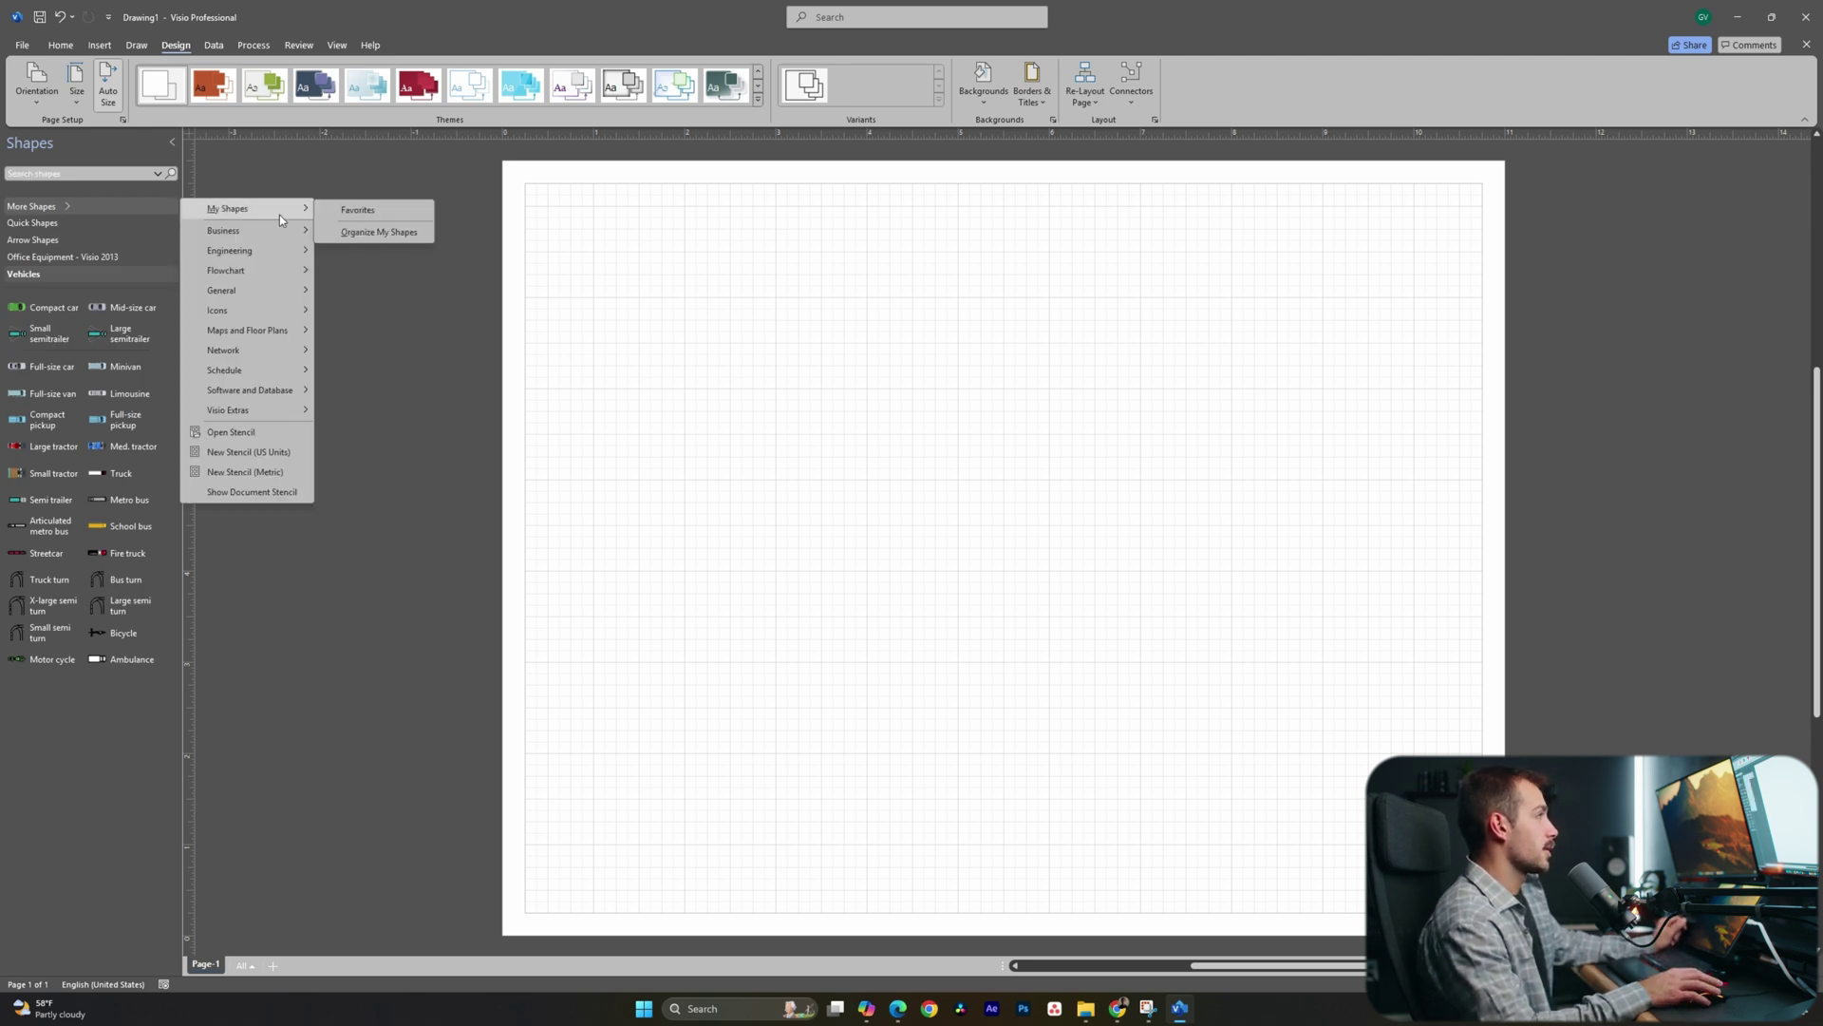
pyautogui.moveTo(263, 288)
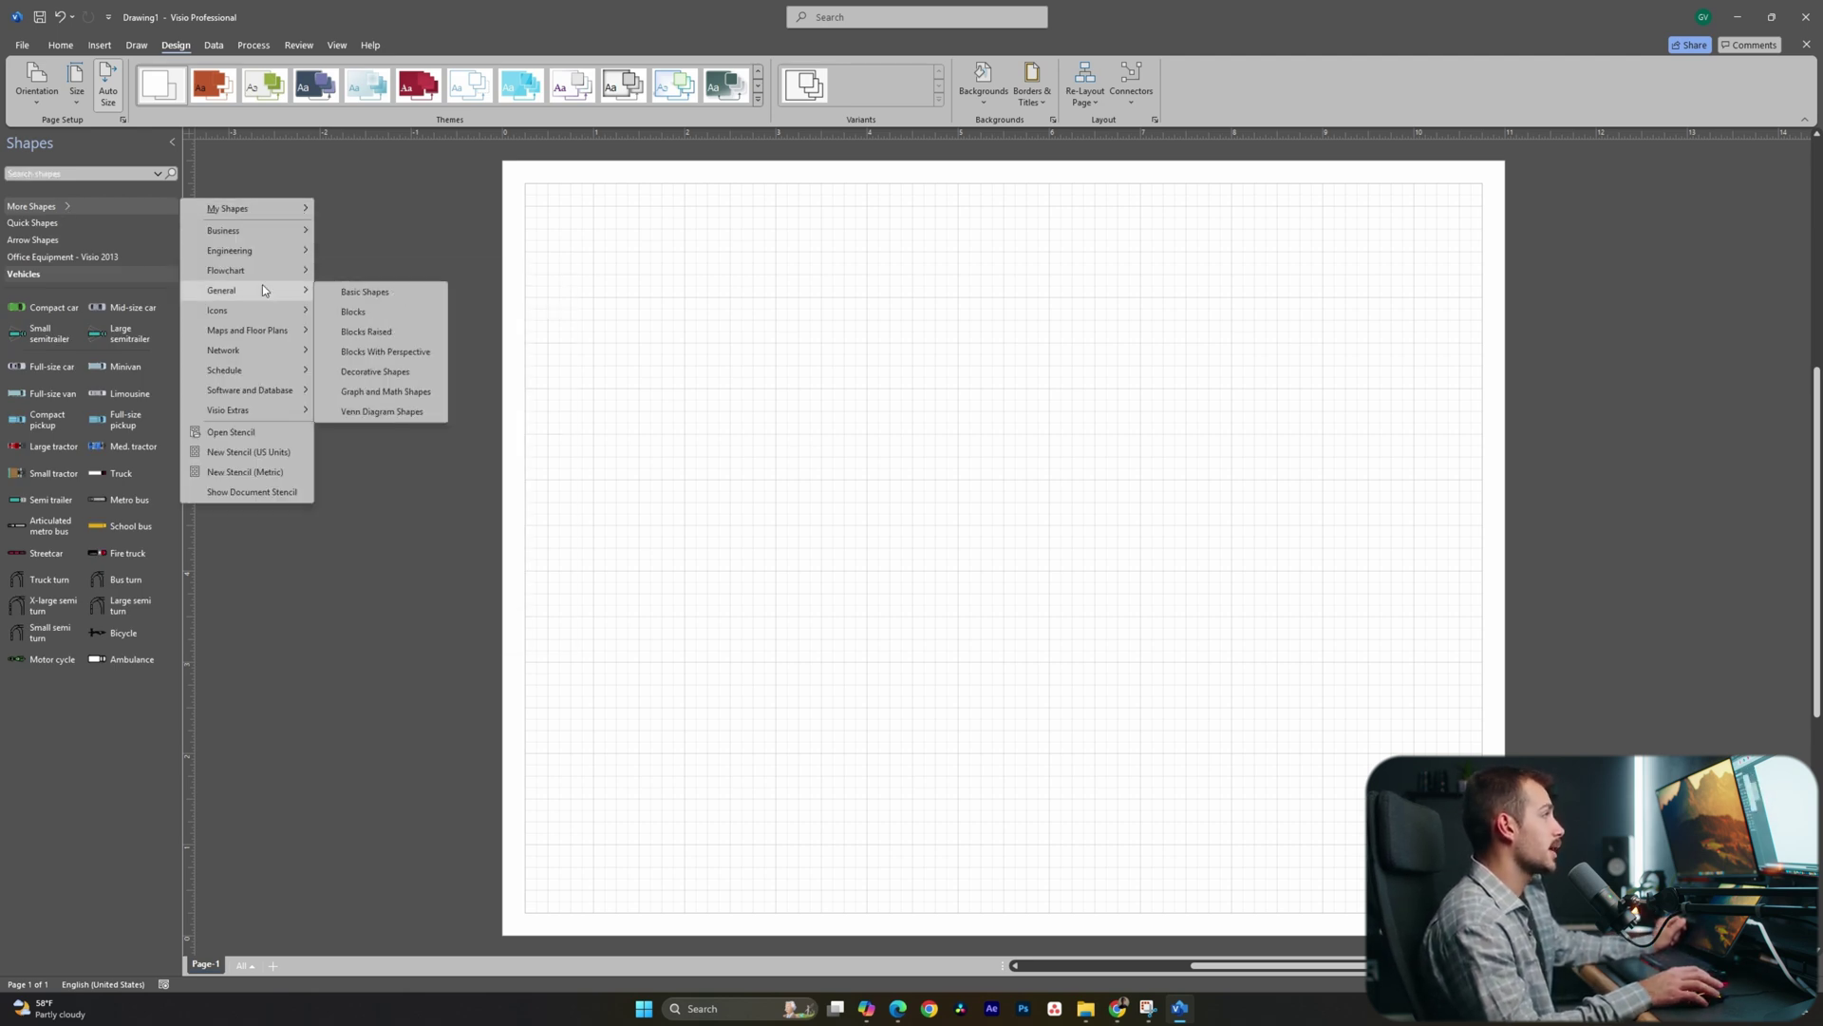
pyautogui.click(365, 291)
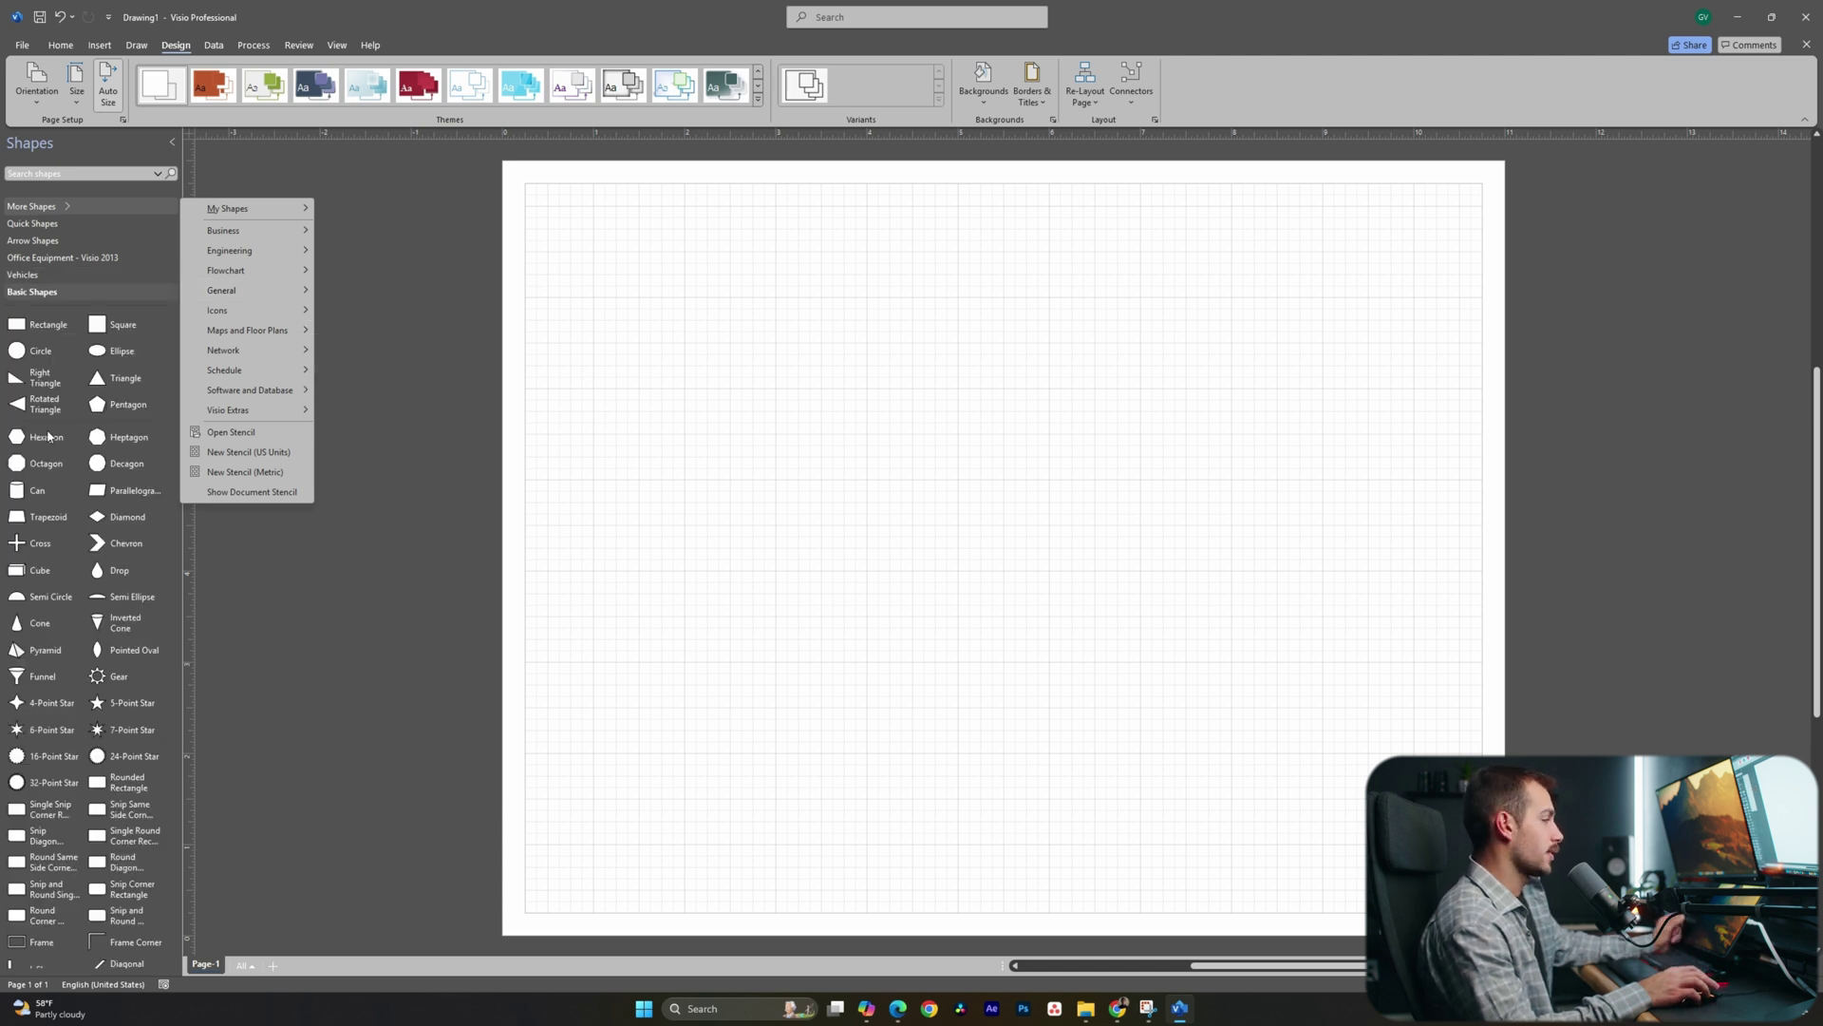
pyautogui.click(73, 173)
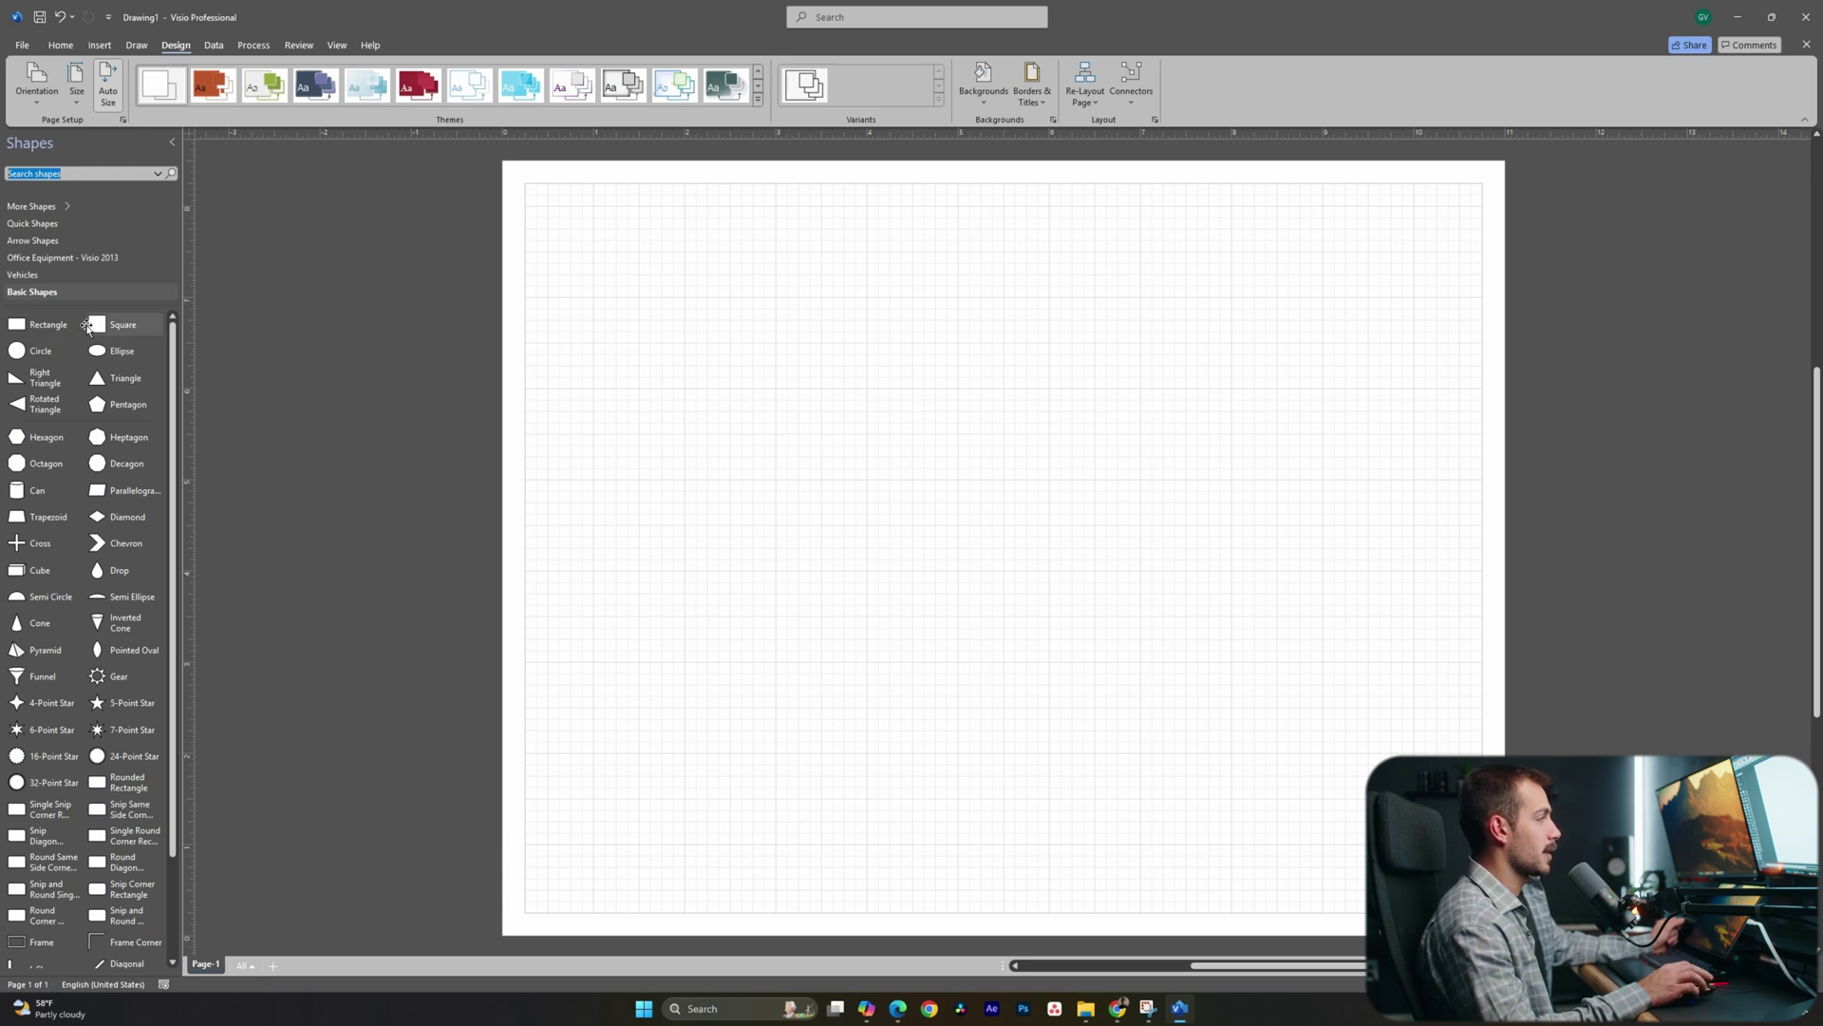
# - Add the Blocks stencil and place a Box shape near the page's top-left
pyautogui.click(29, 274)
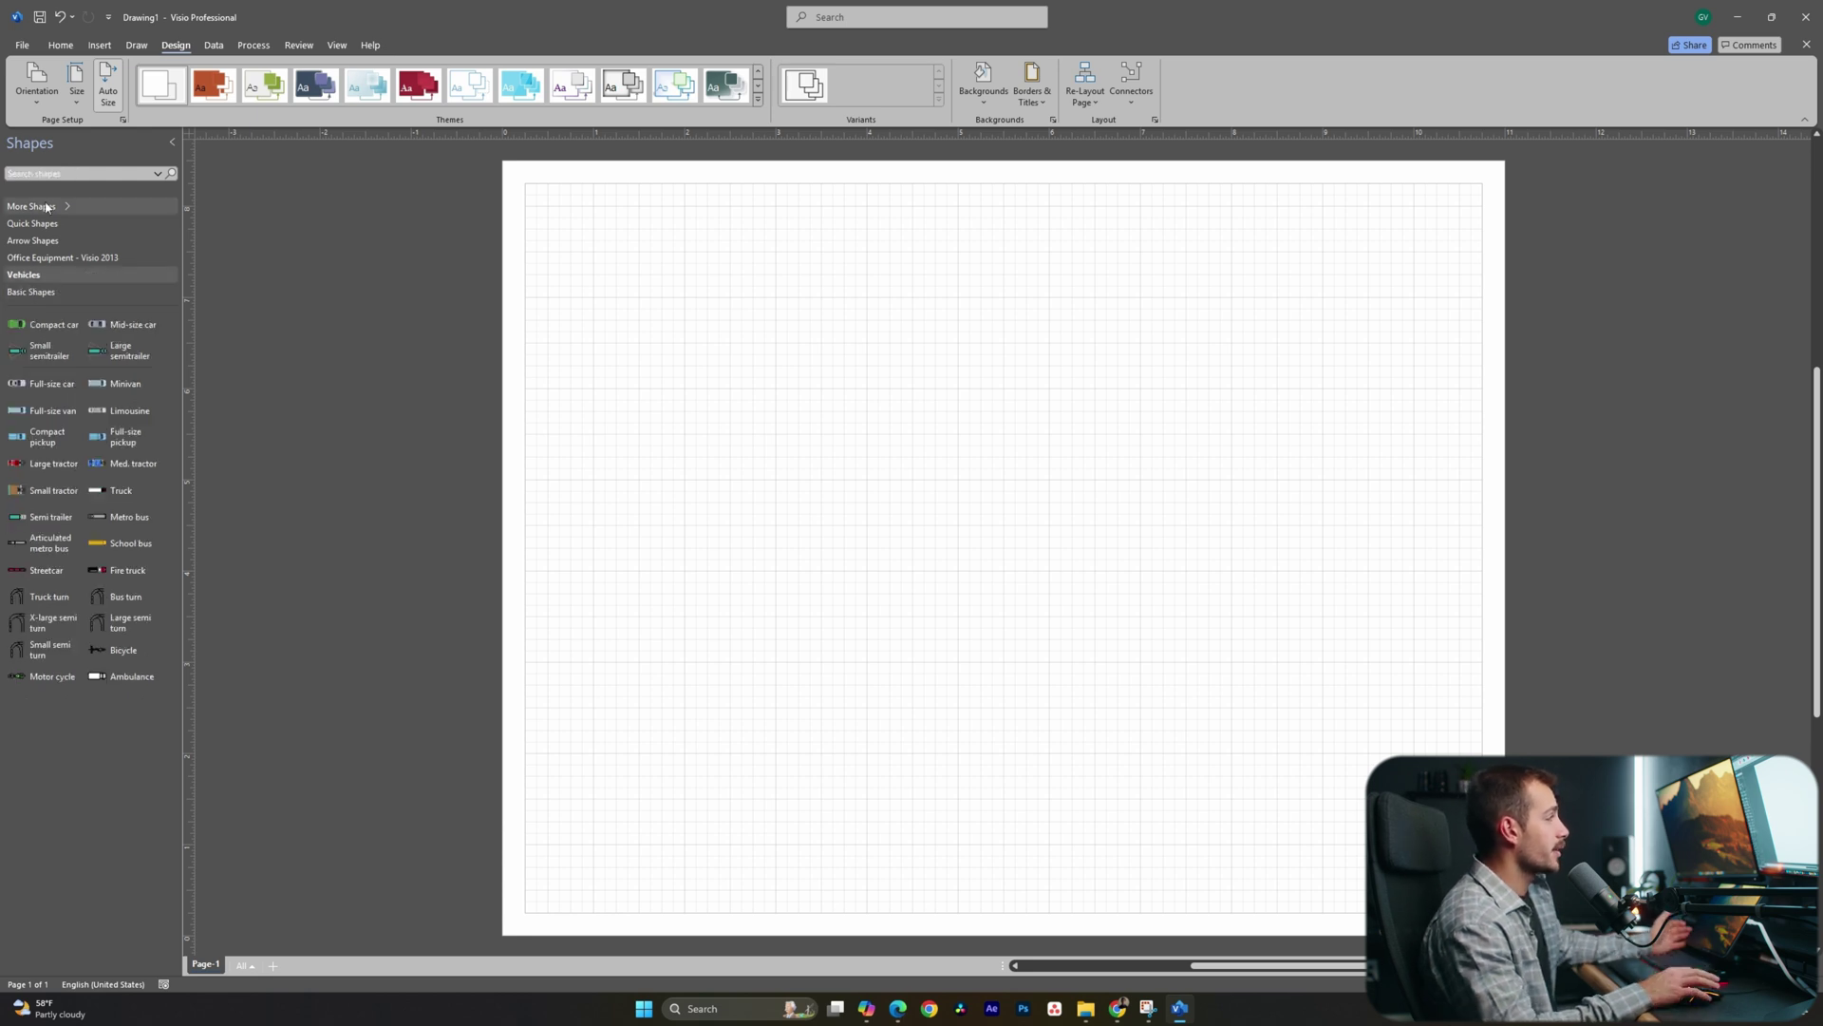
pyautogui.click(45, 206)
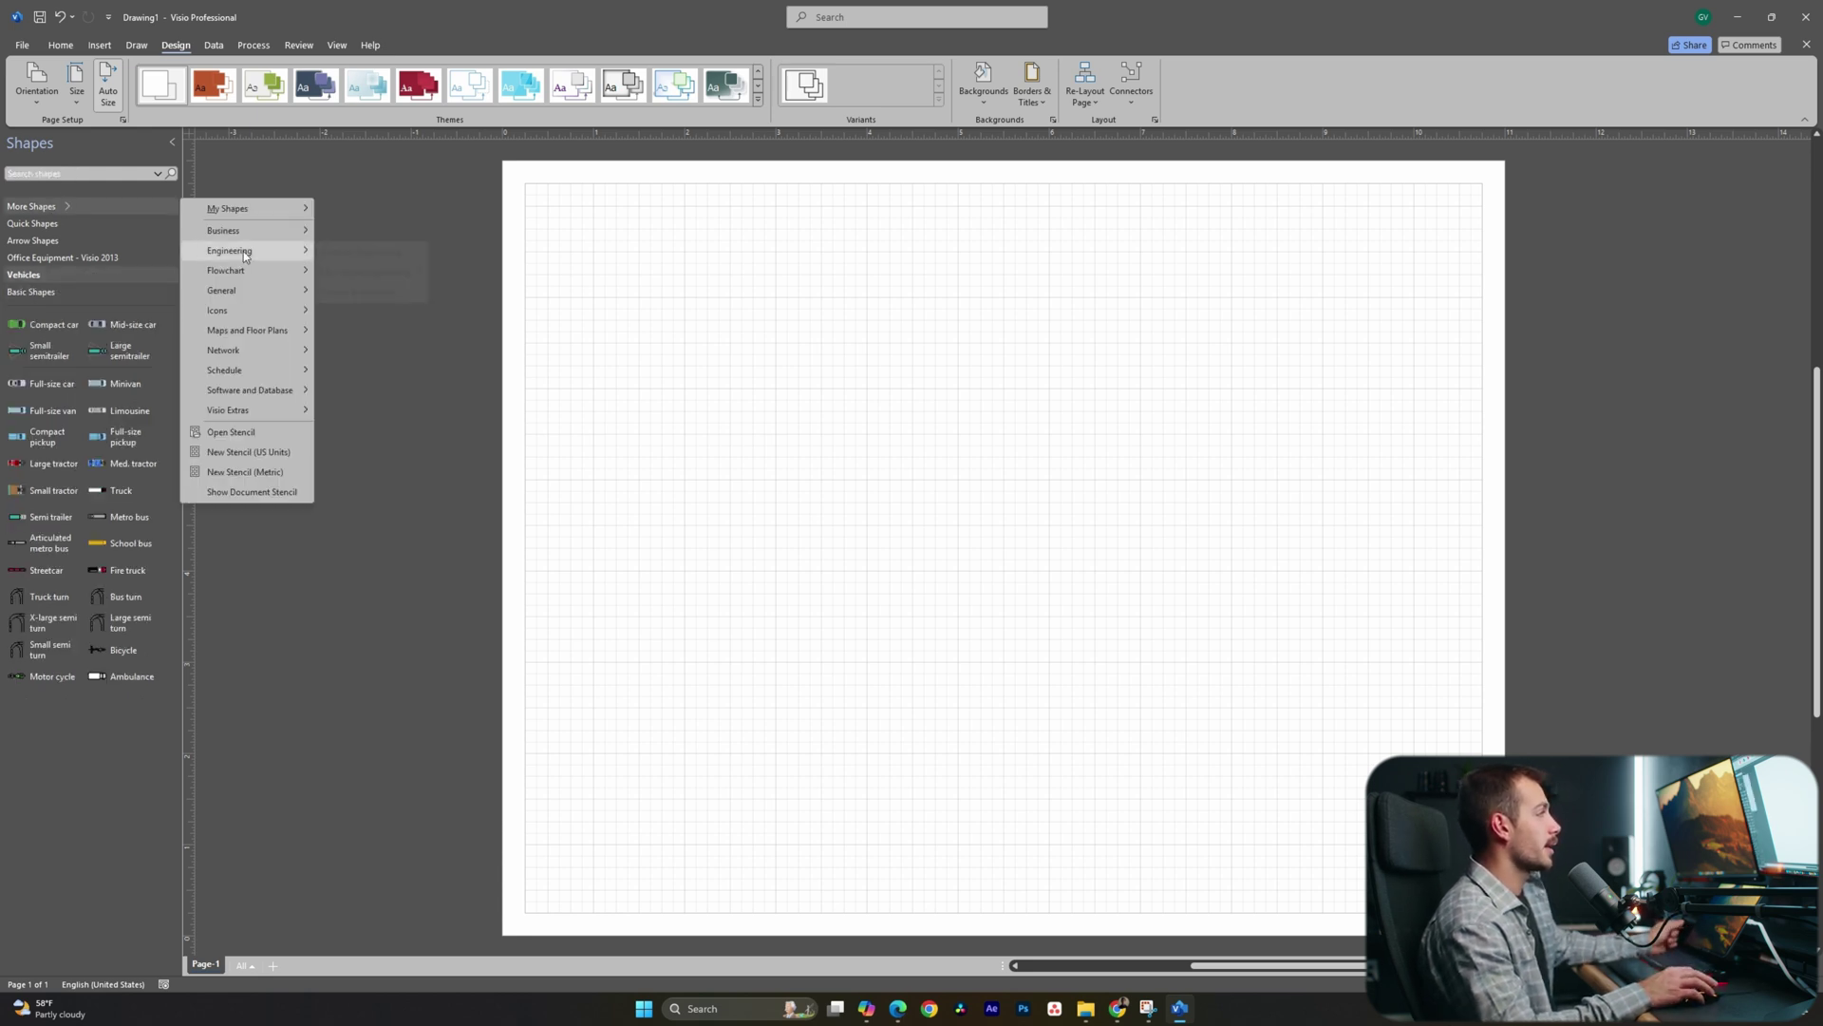
pyautogui.moveTo(244, 252)
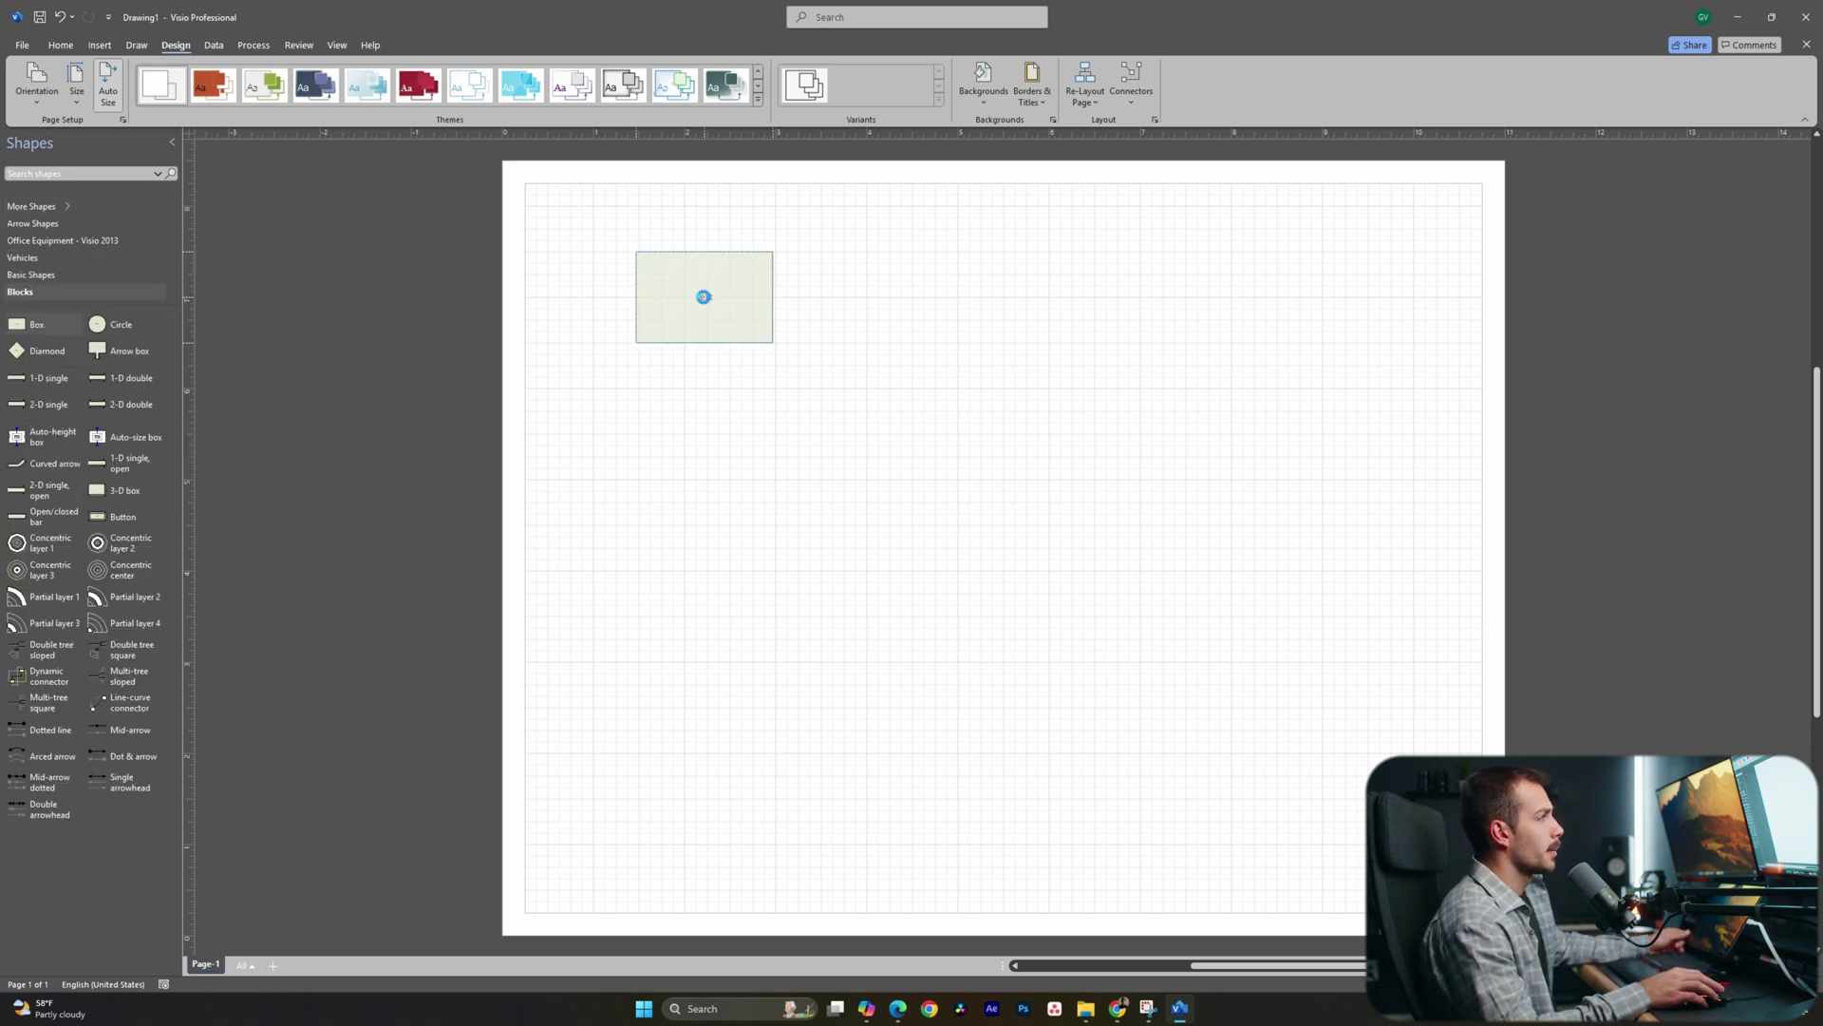
pyautogui.click(700, 296)
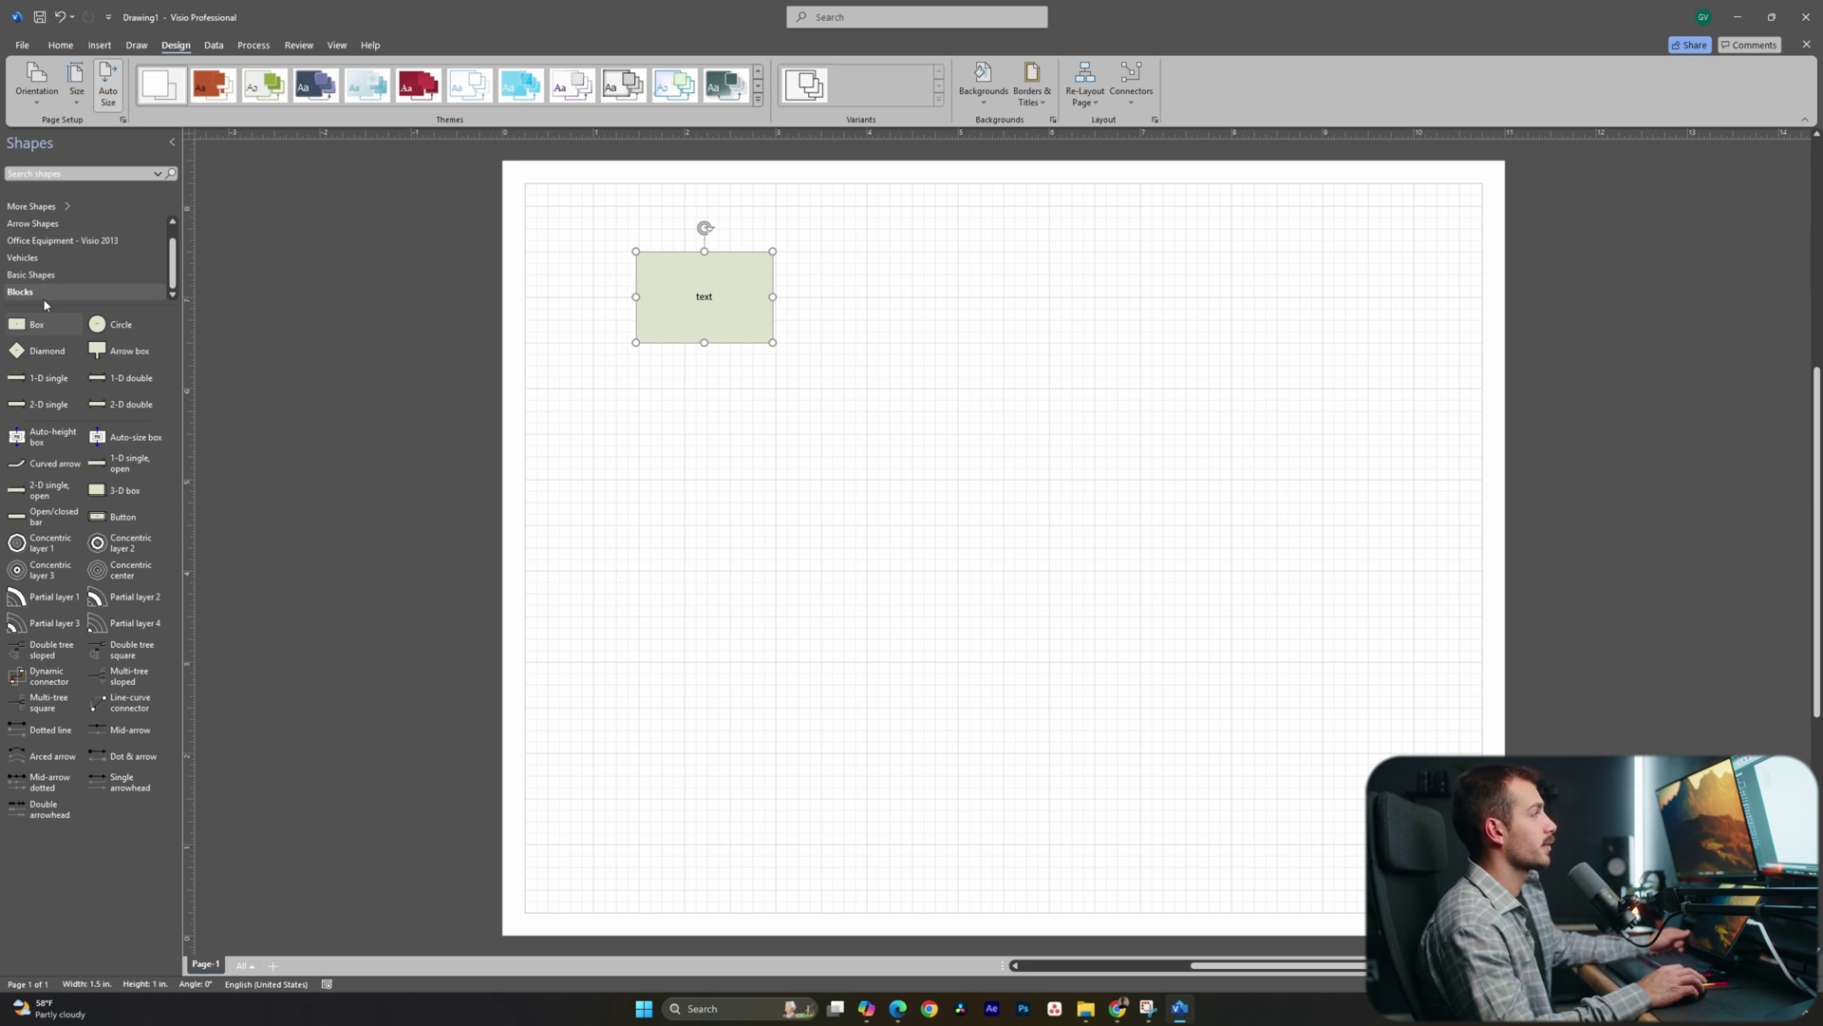
pyautogui.moveTo(43, 350); pyautogui.dragTo(705, 482)
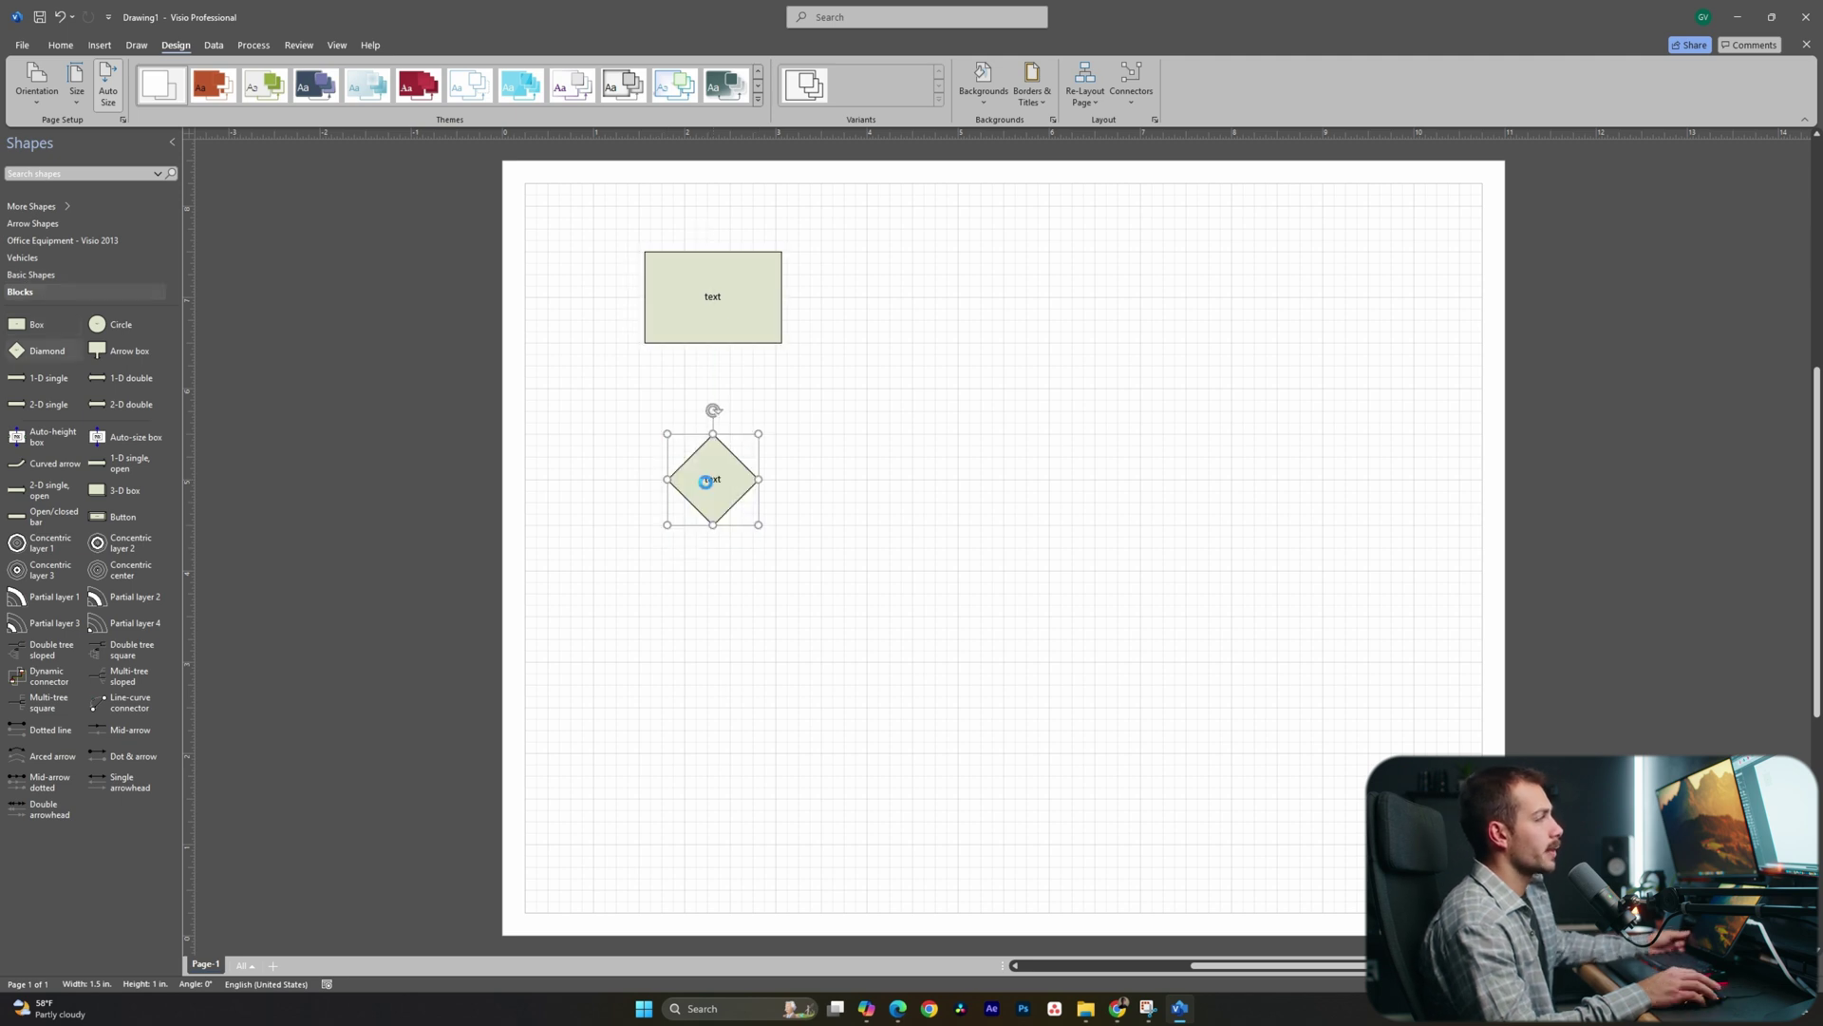
pyautogui.moveTo(99, 324); pyautogui.dragTo(706, 668)
pyautogui.moveTo(36, 324); pyautogui.dragTo(955, 665)
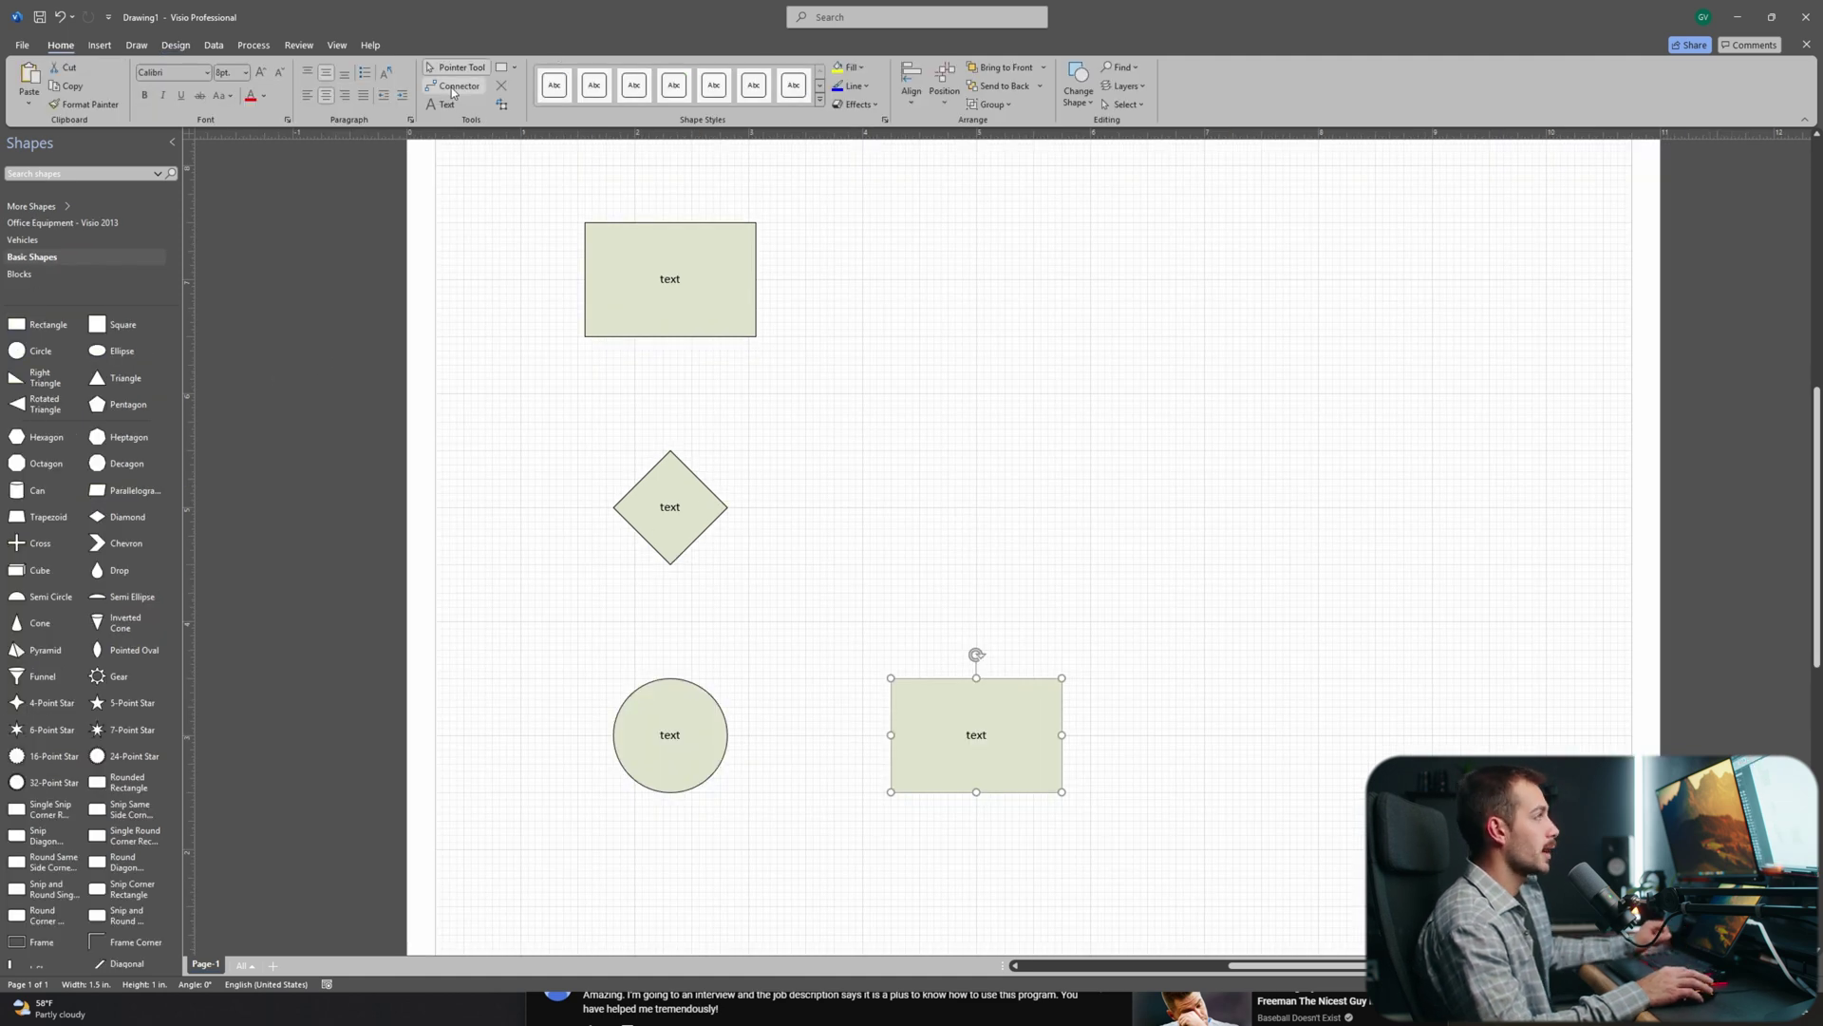
pyautogui.click(513, 69)
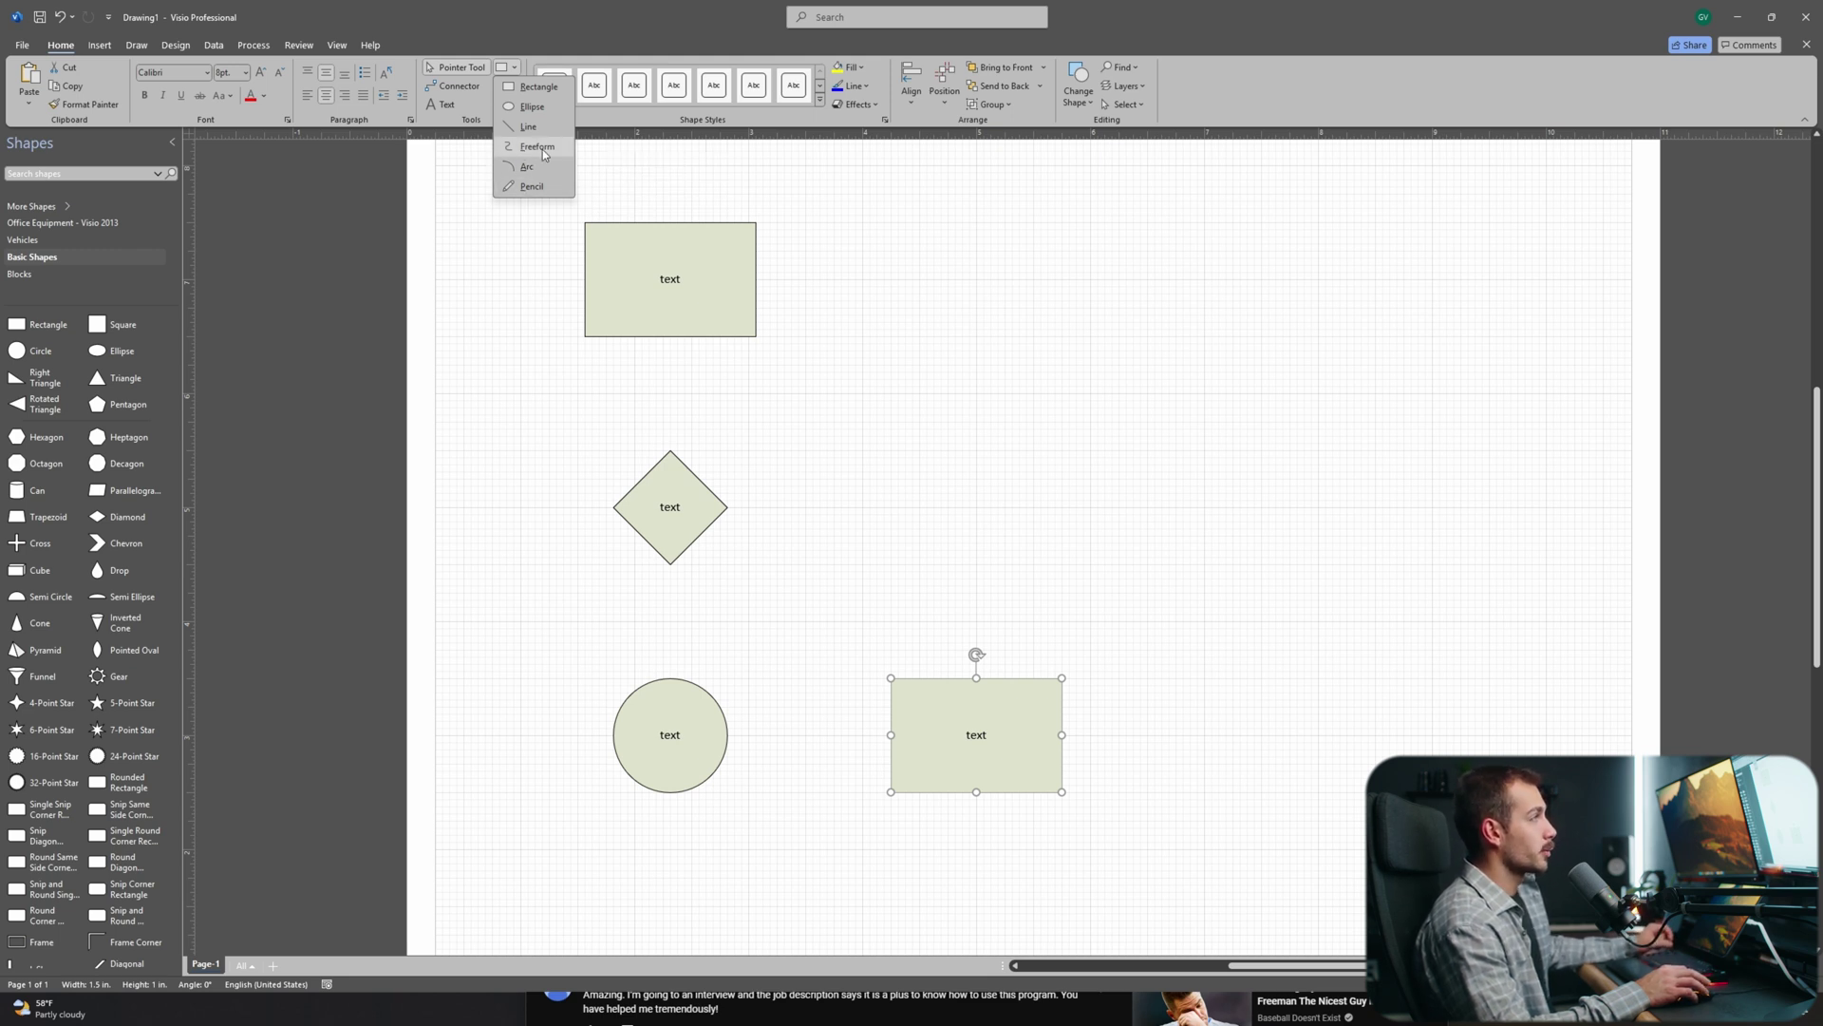
pyautogui.click(684, 302)
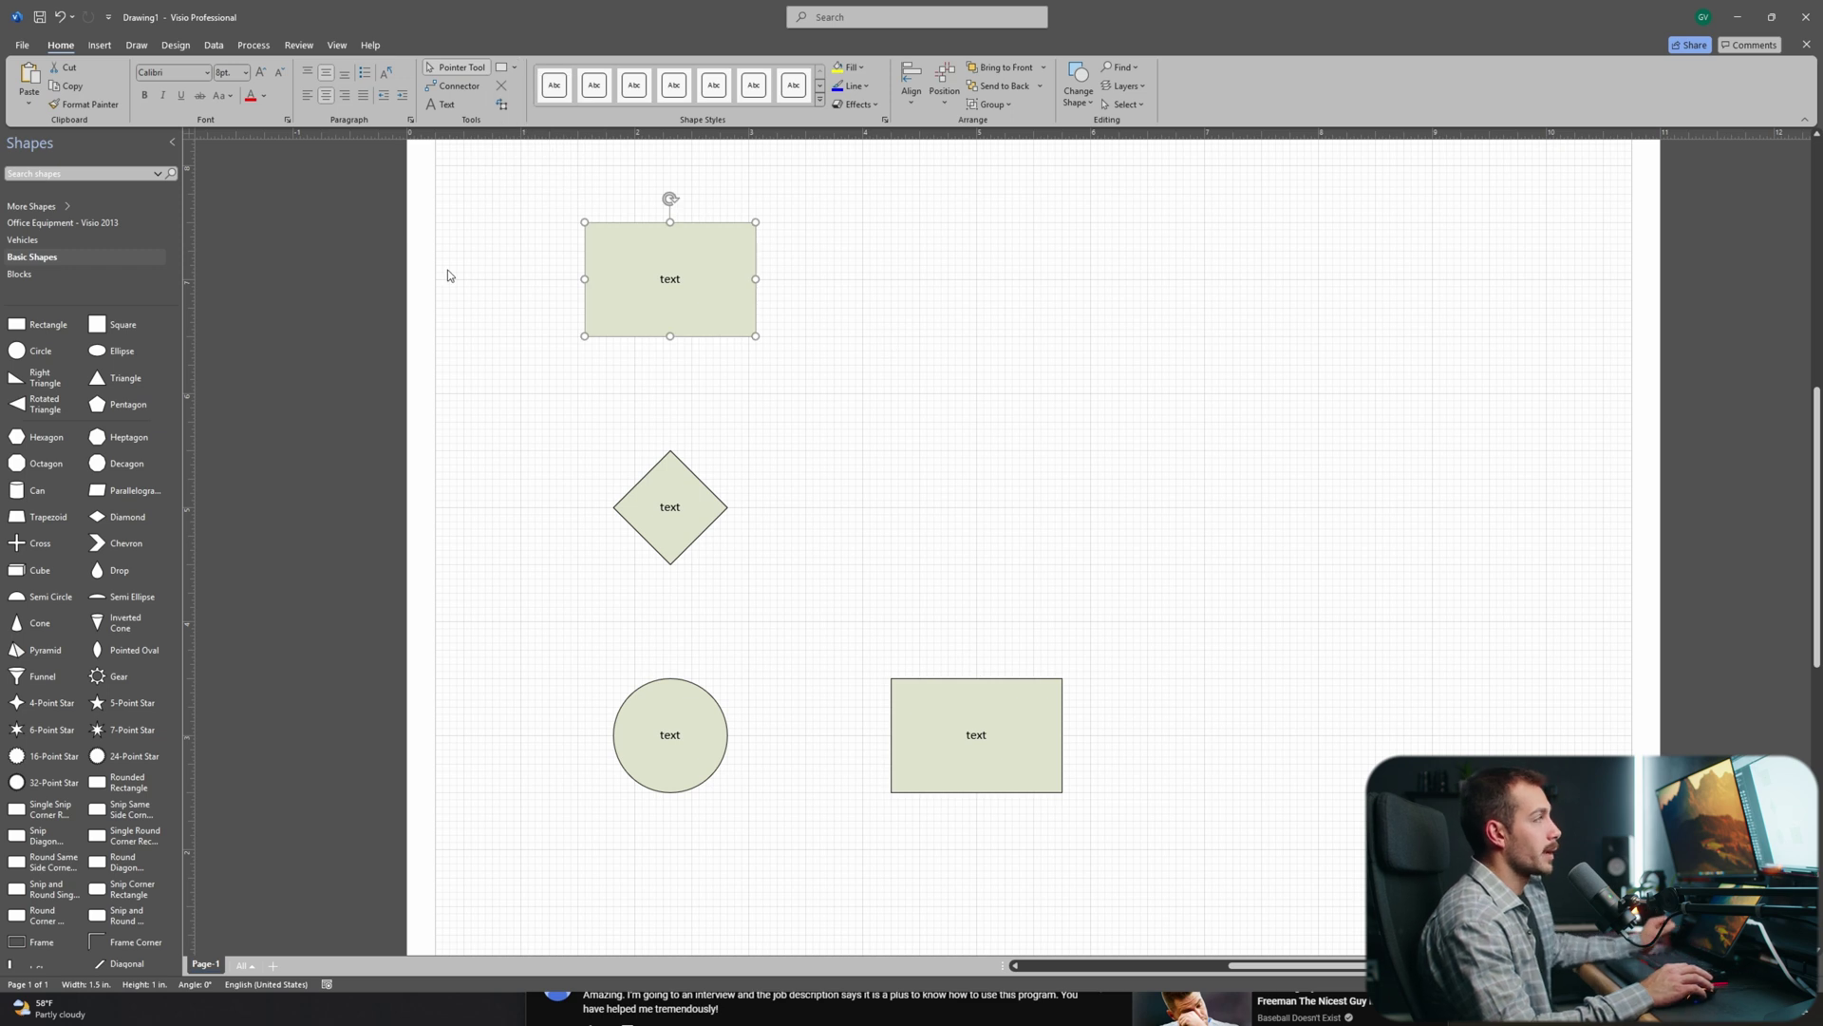
# - Link the rectangle, diamond, circle and right-hand box with connector lines
pyautogui.click(443, 88)
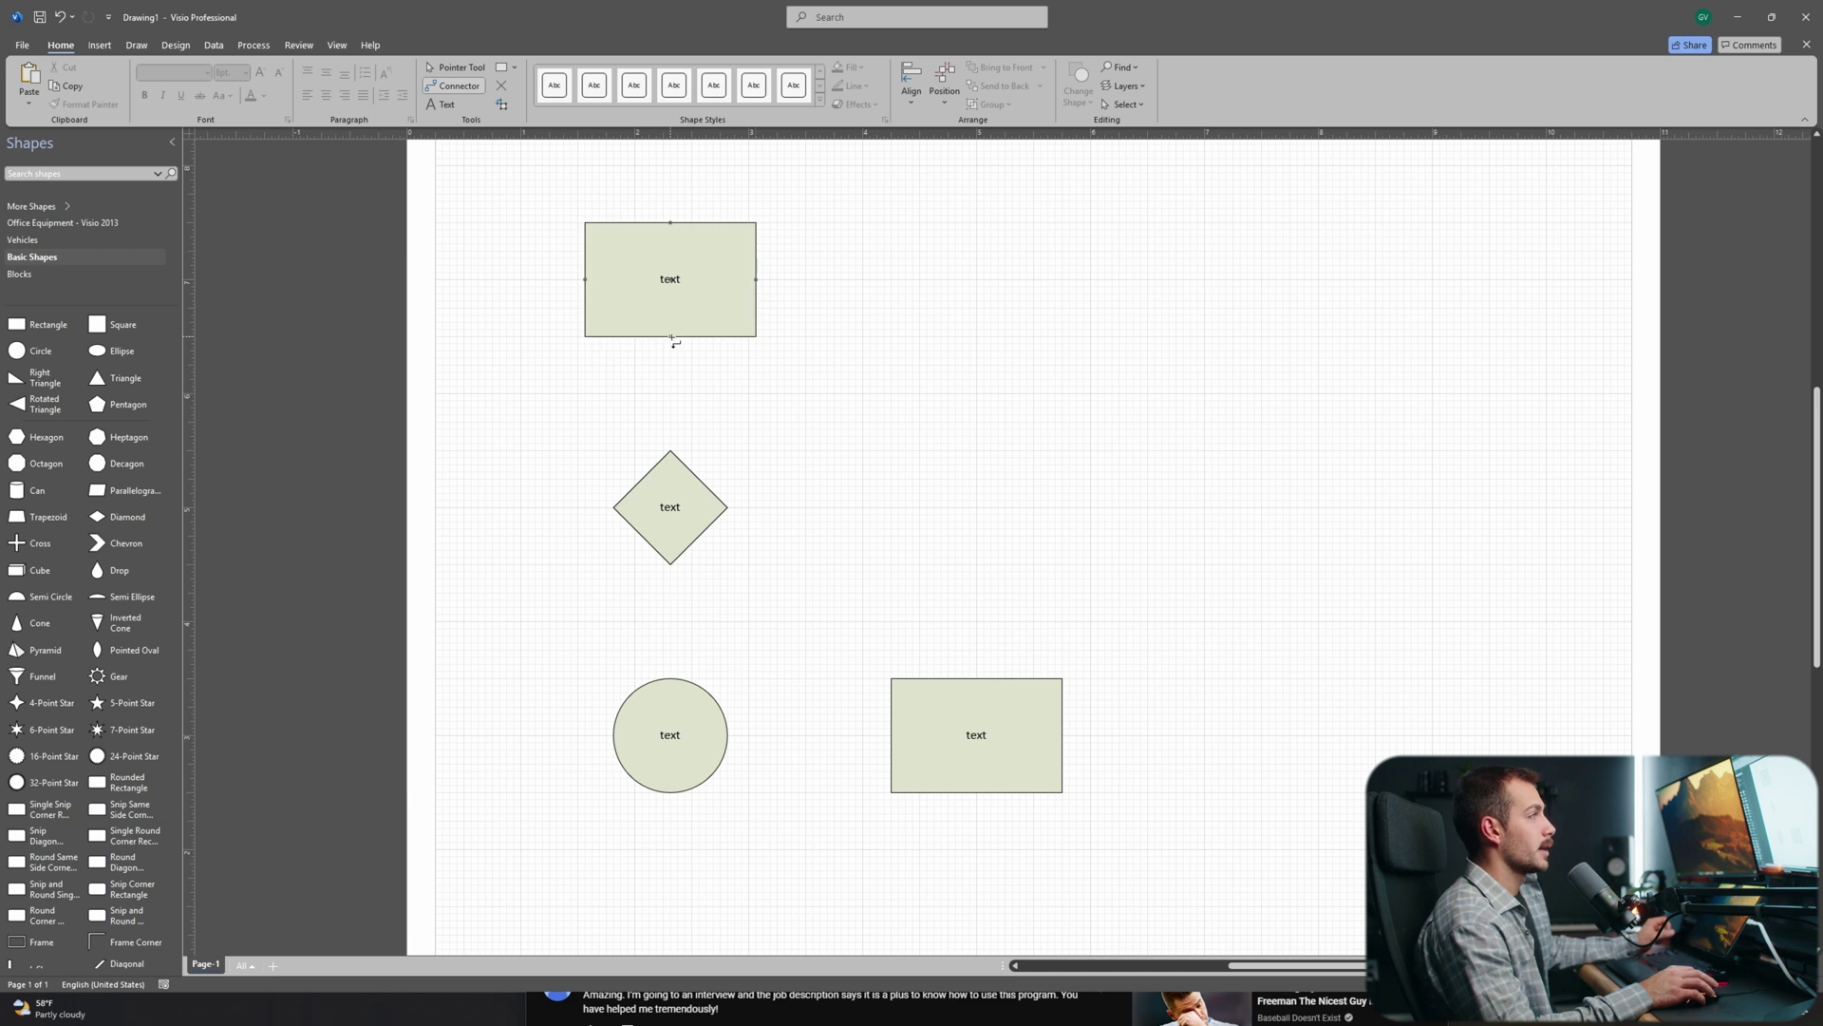
pyautogui.moveTo(670, 450); pyautogui.dragTo(670, 450)
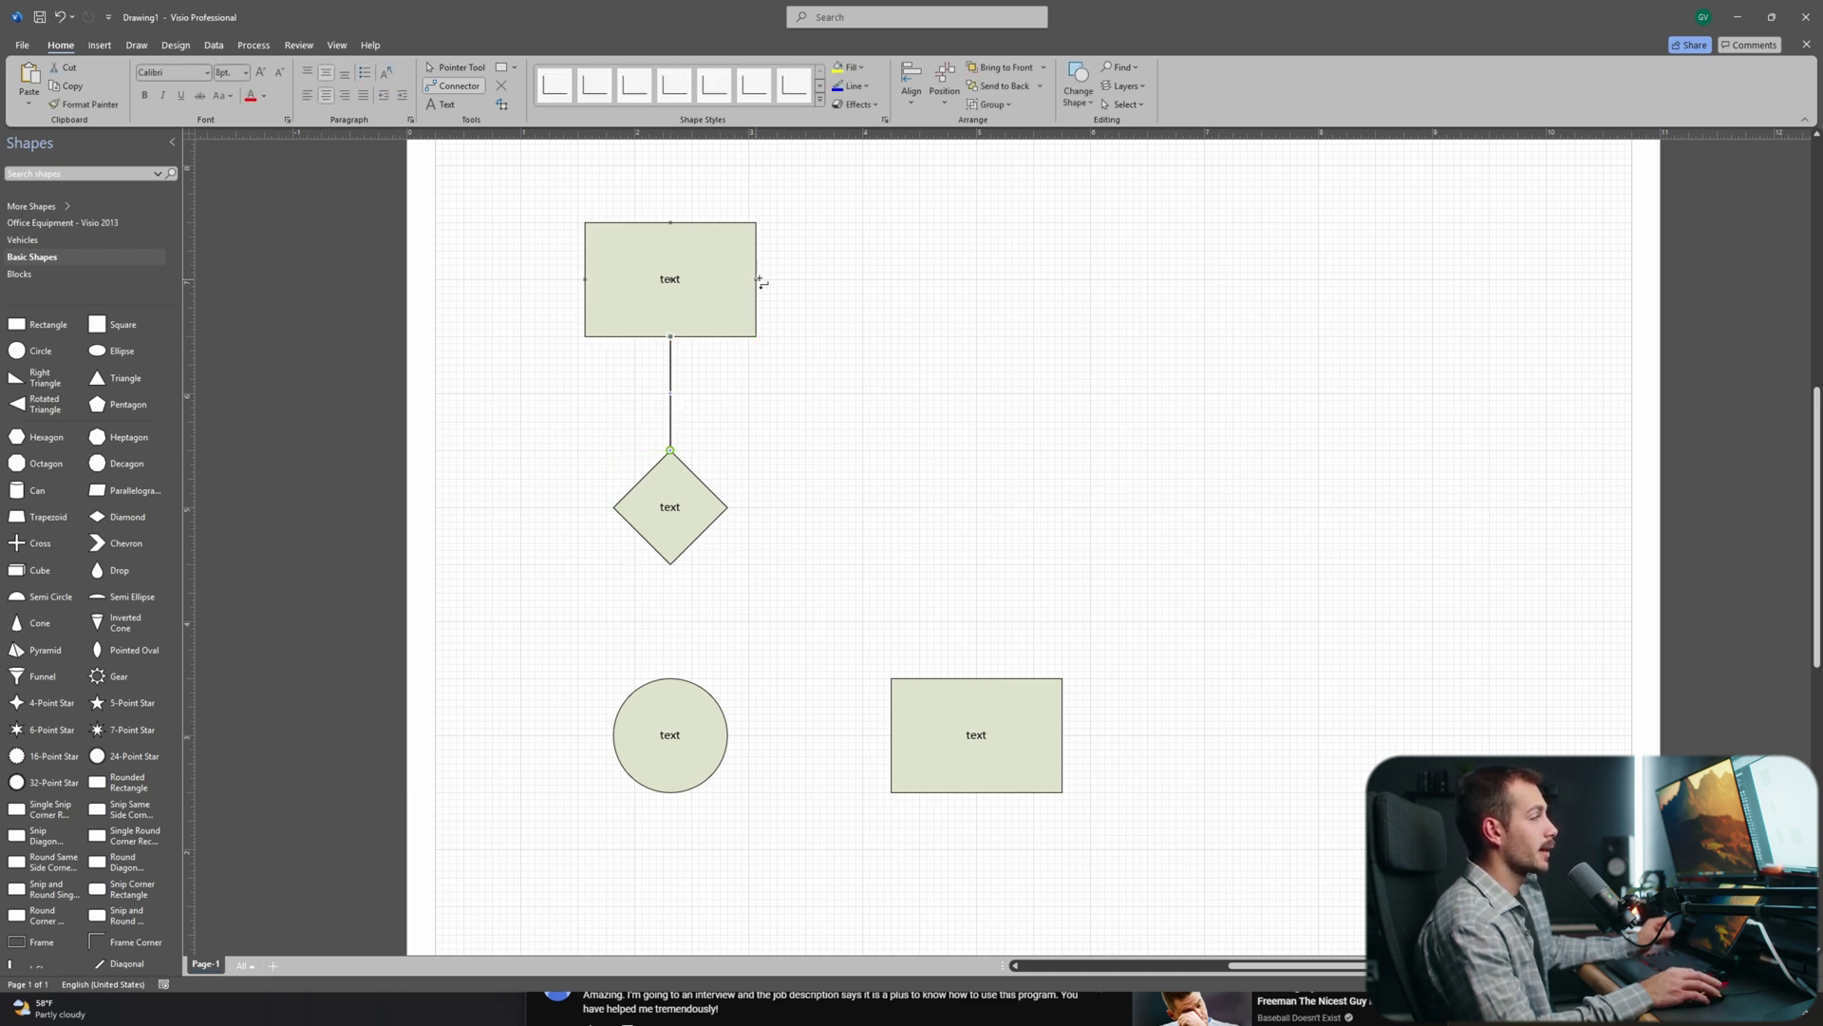
pyautogui.moveTo(757, 280); pyautogui.dragTo(819, 292)
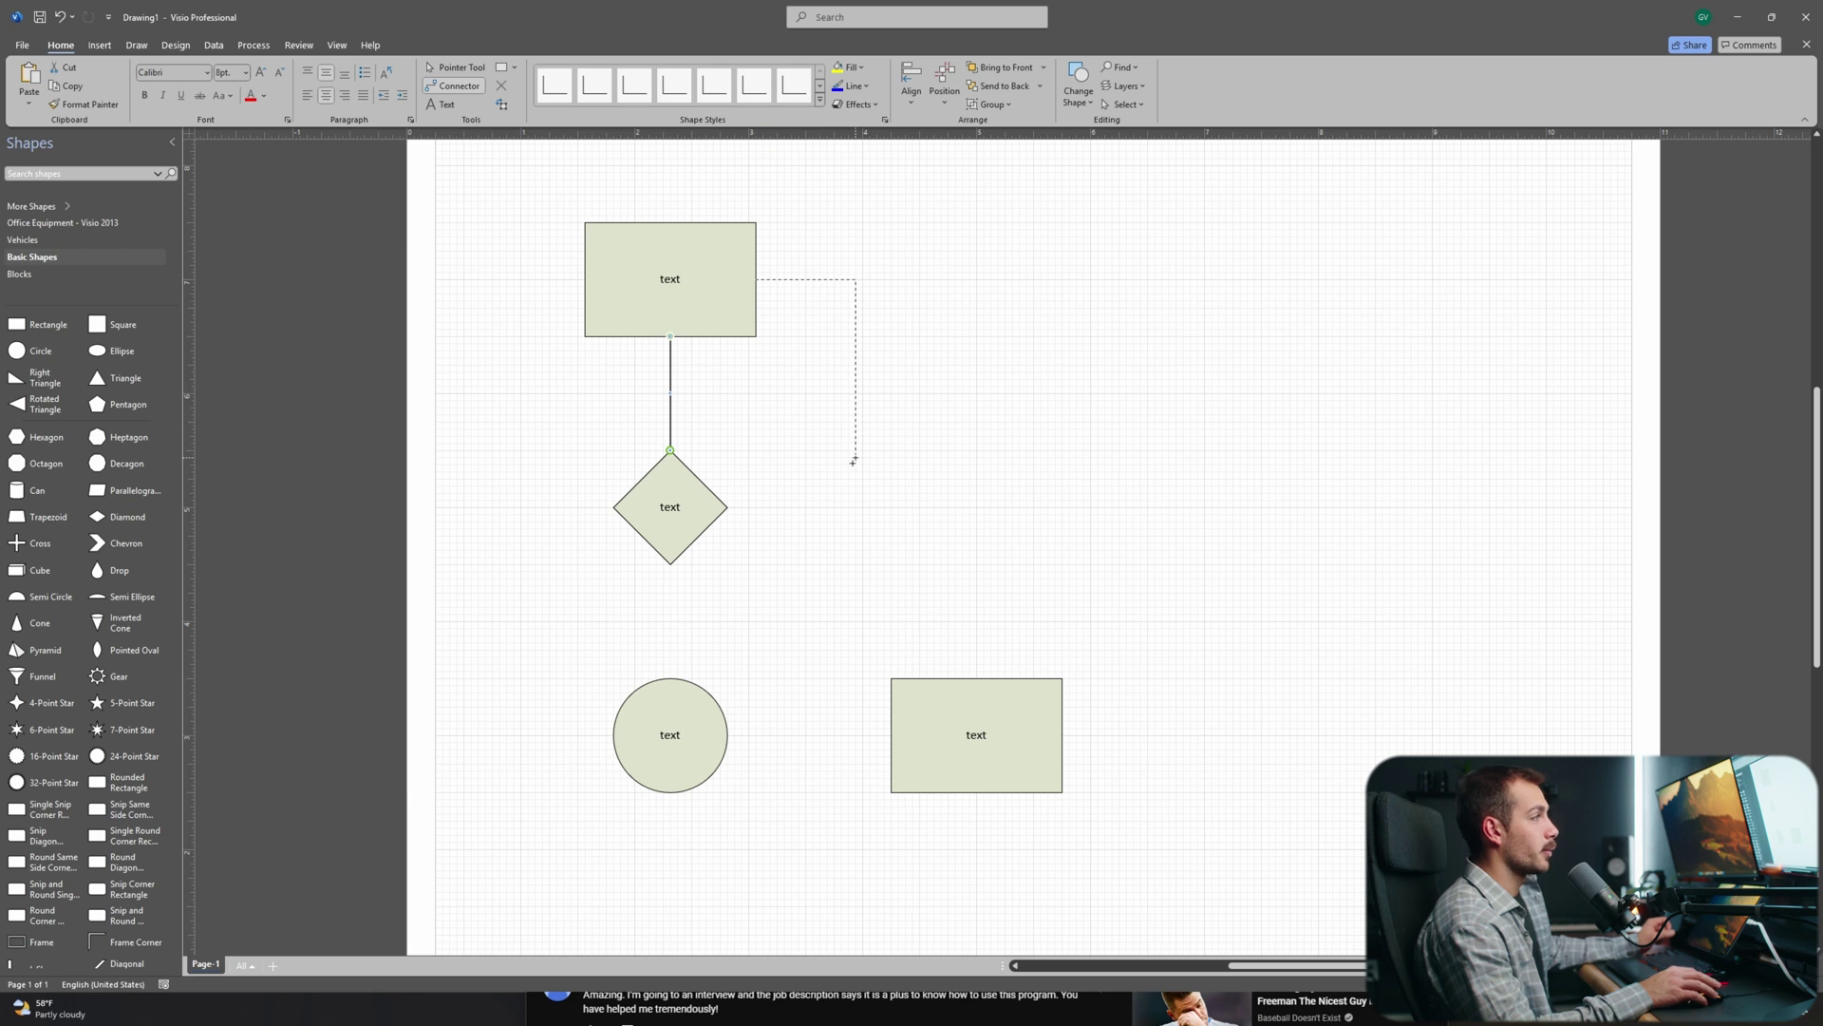
pyautogui.moveTo(853, 462); pyautogui.dragTo(740, 512)
pyautogui.moveTo(670, 565); pyautogui.dragTo(671, 678)
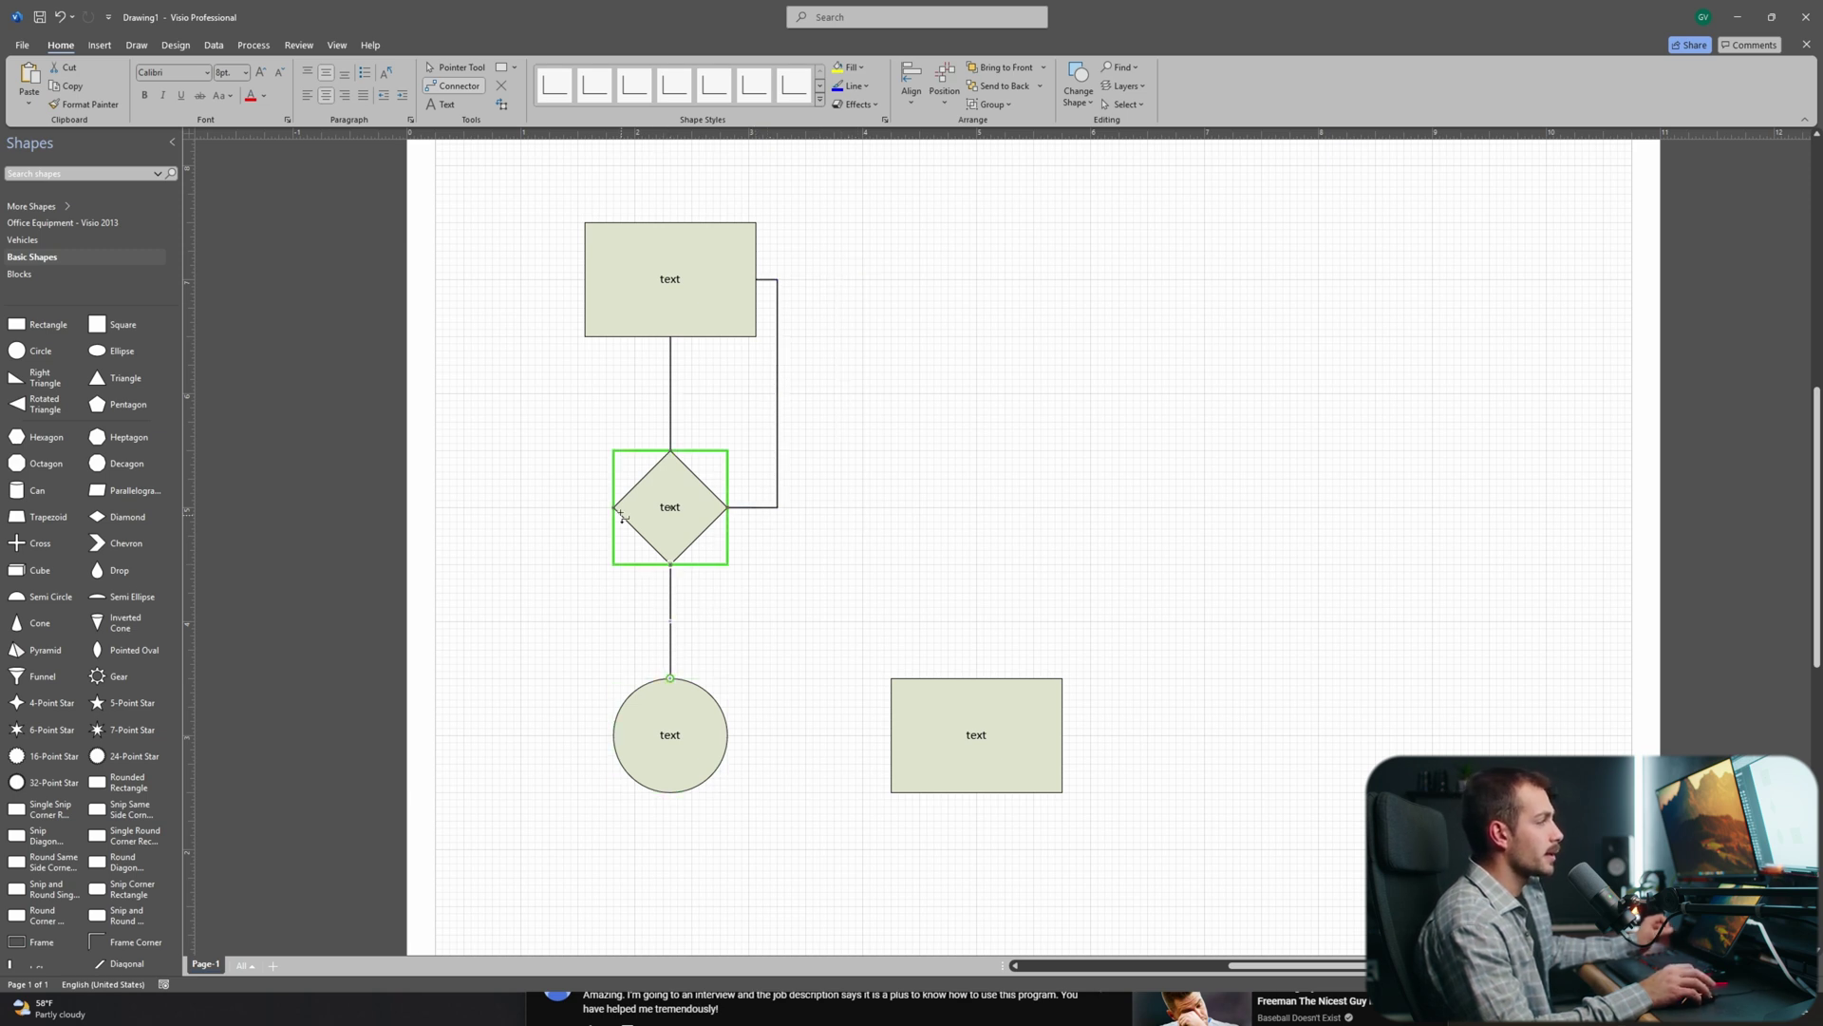
pyautogui.moveTo(727, 735); pyautogui.dragTo(893, 737)
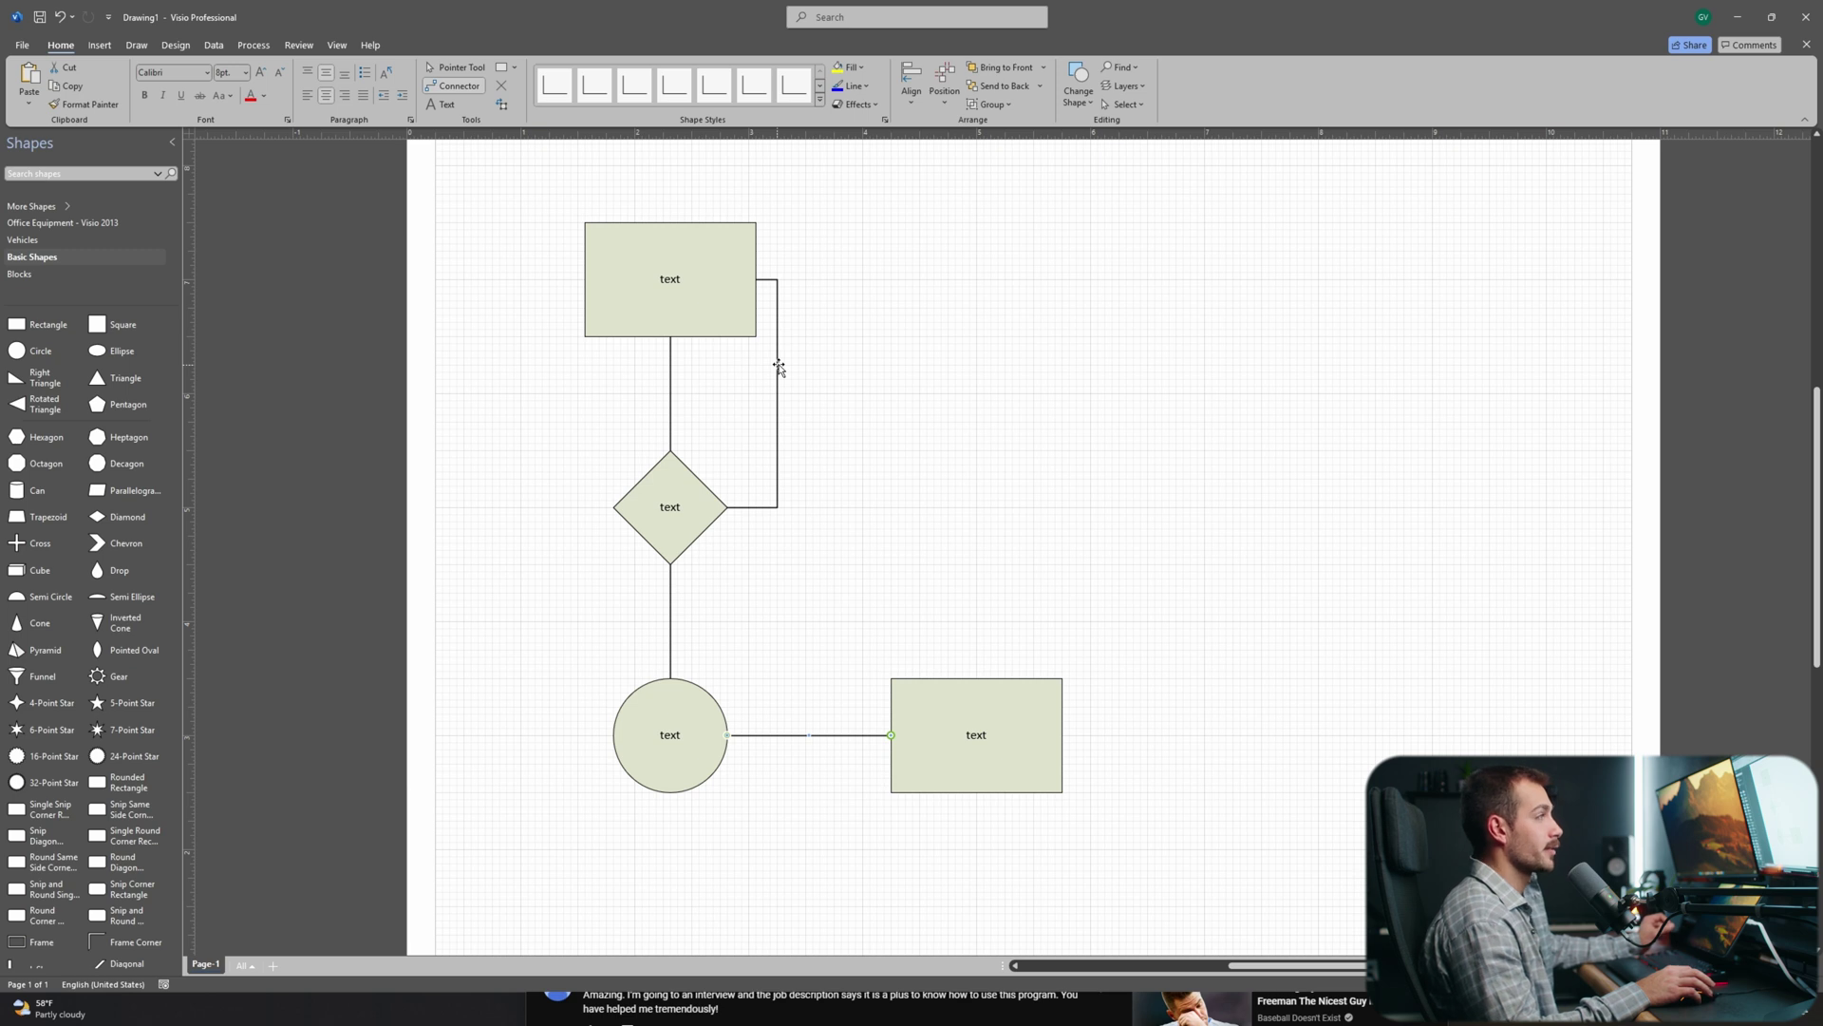
pyautogui.moveTo(778, 368); pyautogui.dragTo(857, 379)
# - Paste the grid table at upper right and reconnect the circle and diamond to the right box
pyautogui.click(456, 66)
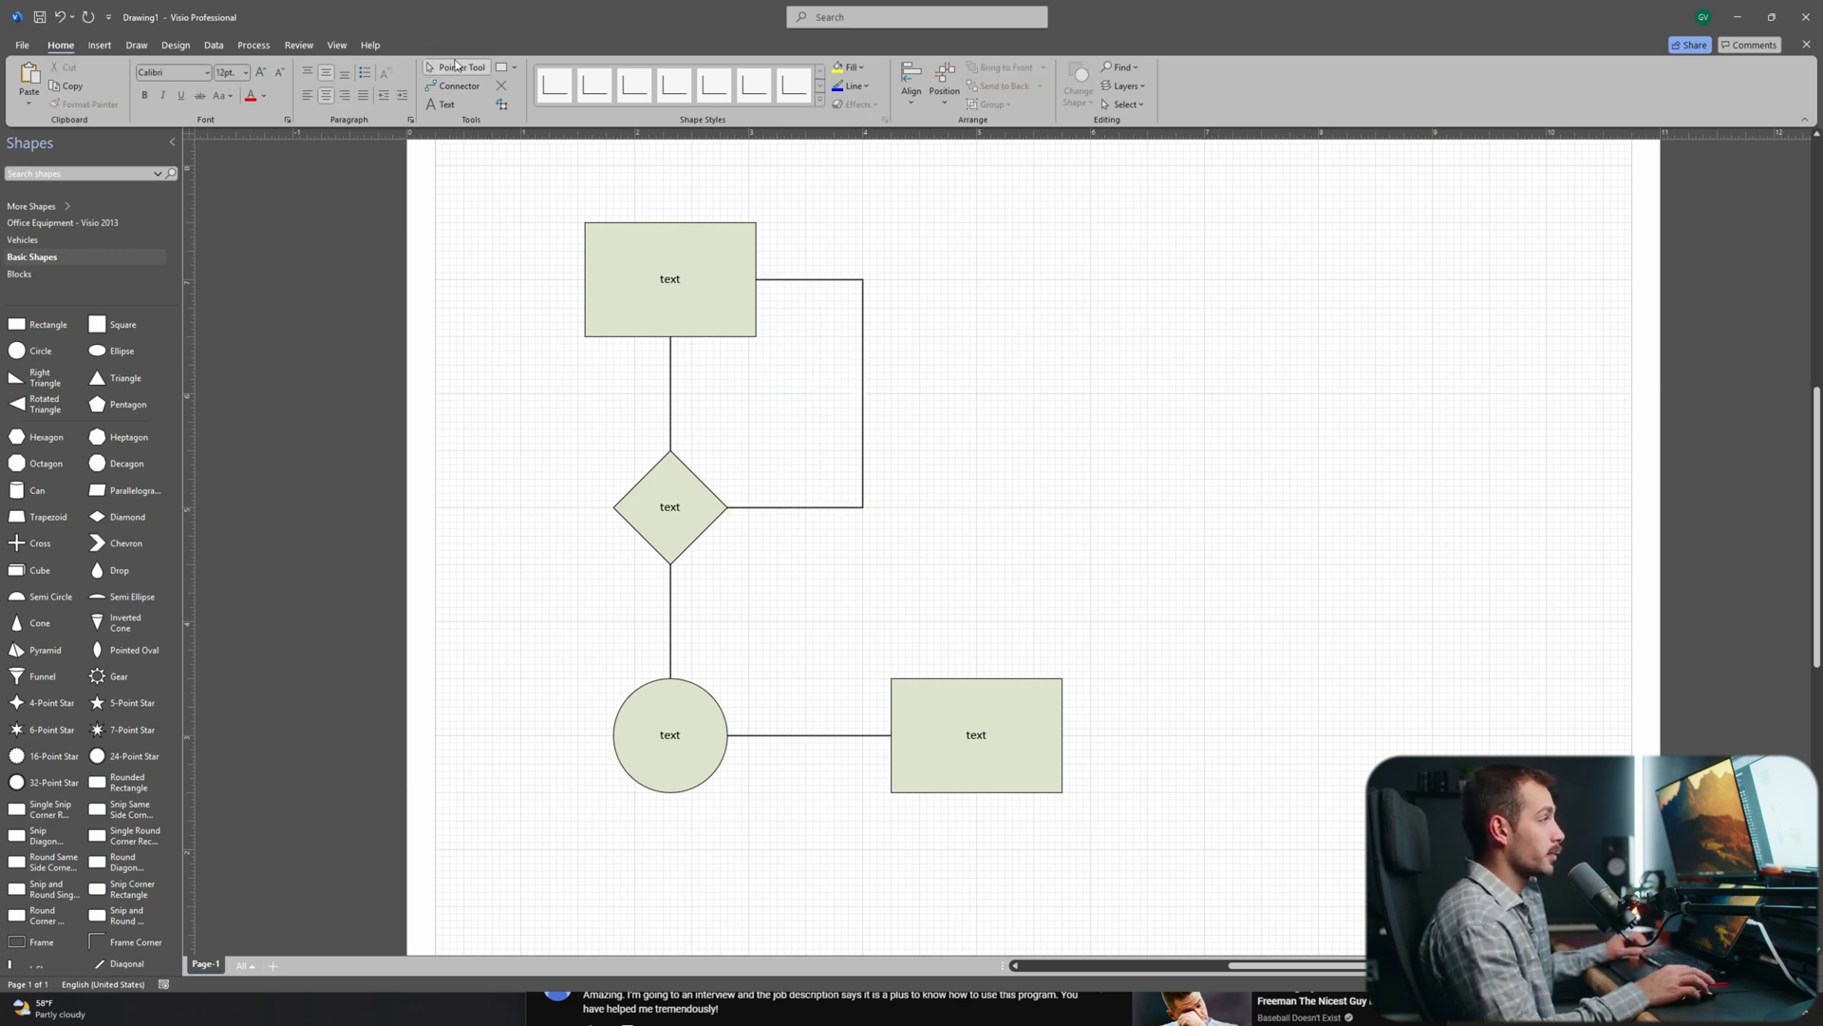
pyautogui.click(757, 339)
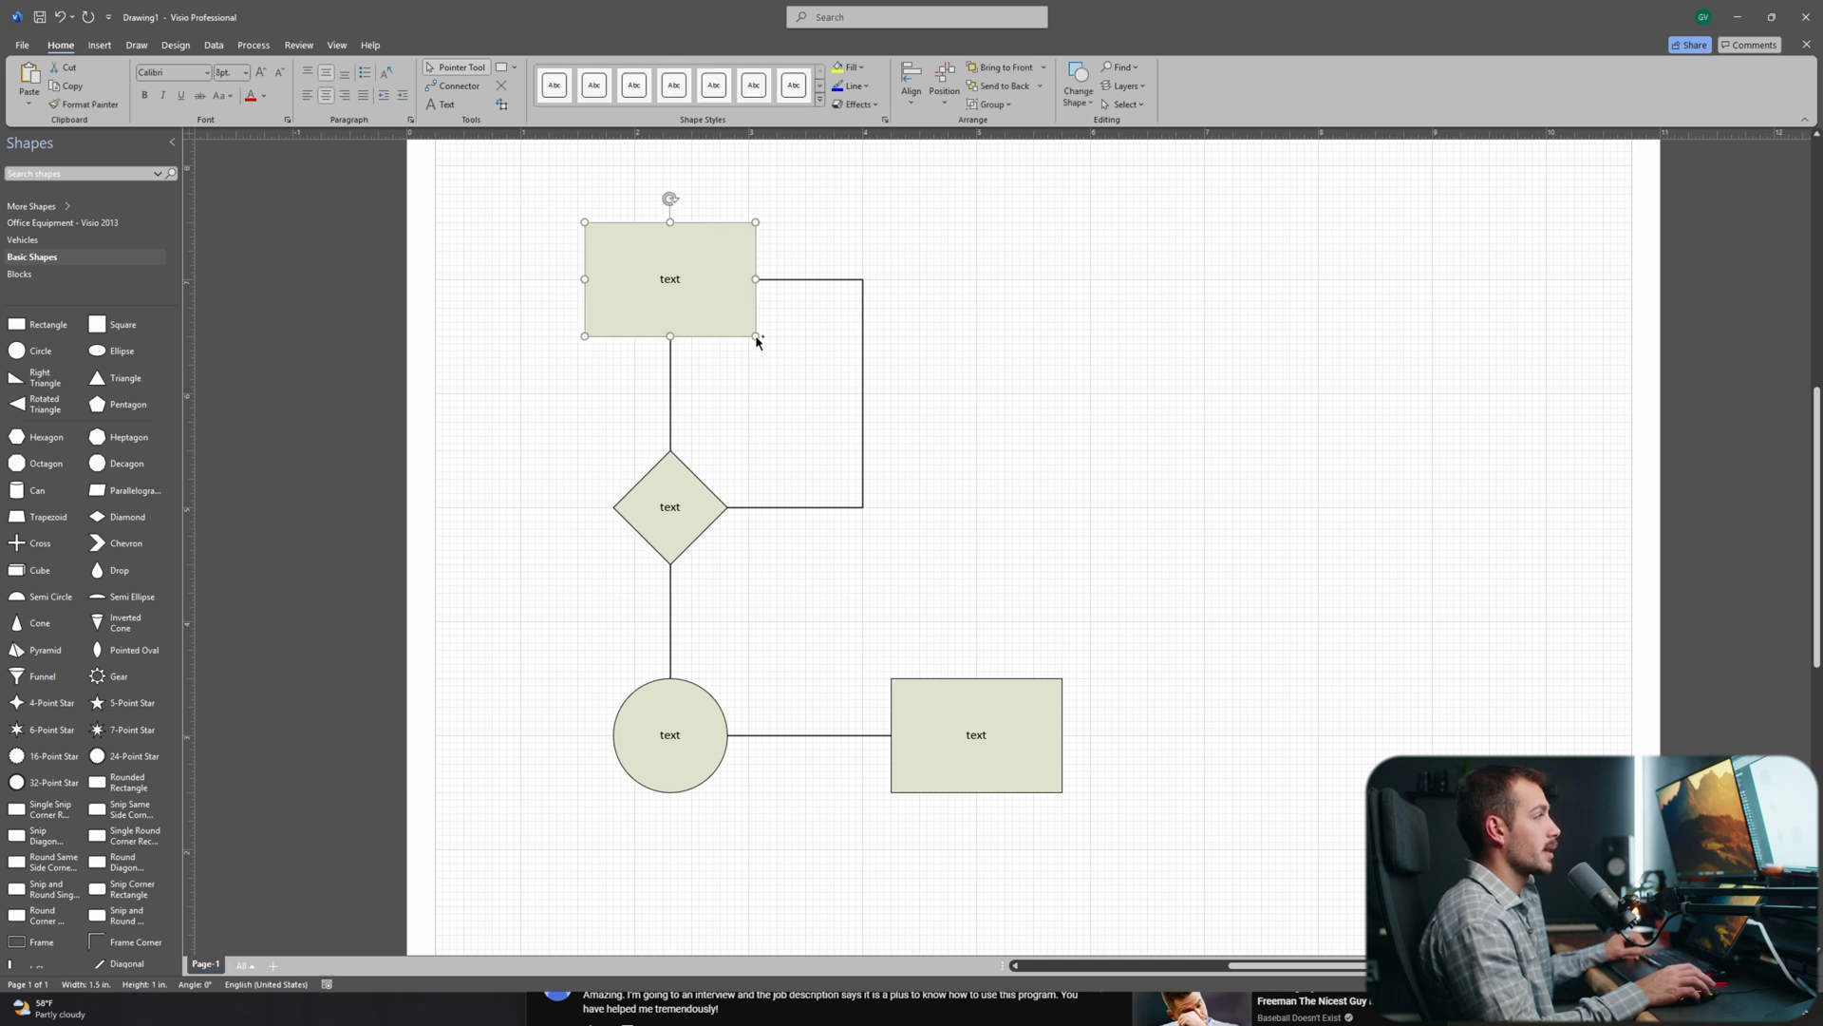
pyautogui.click(483, 88)
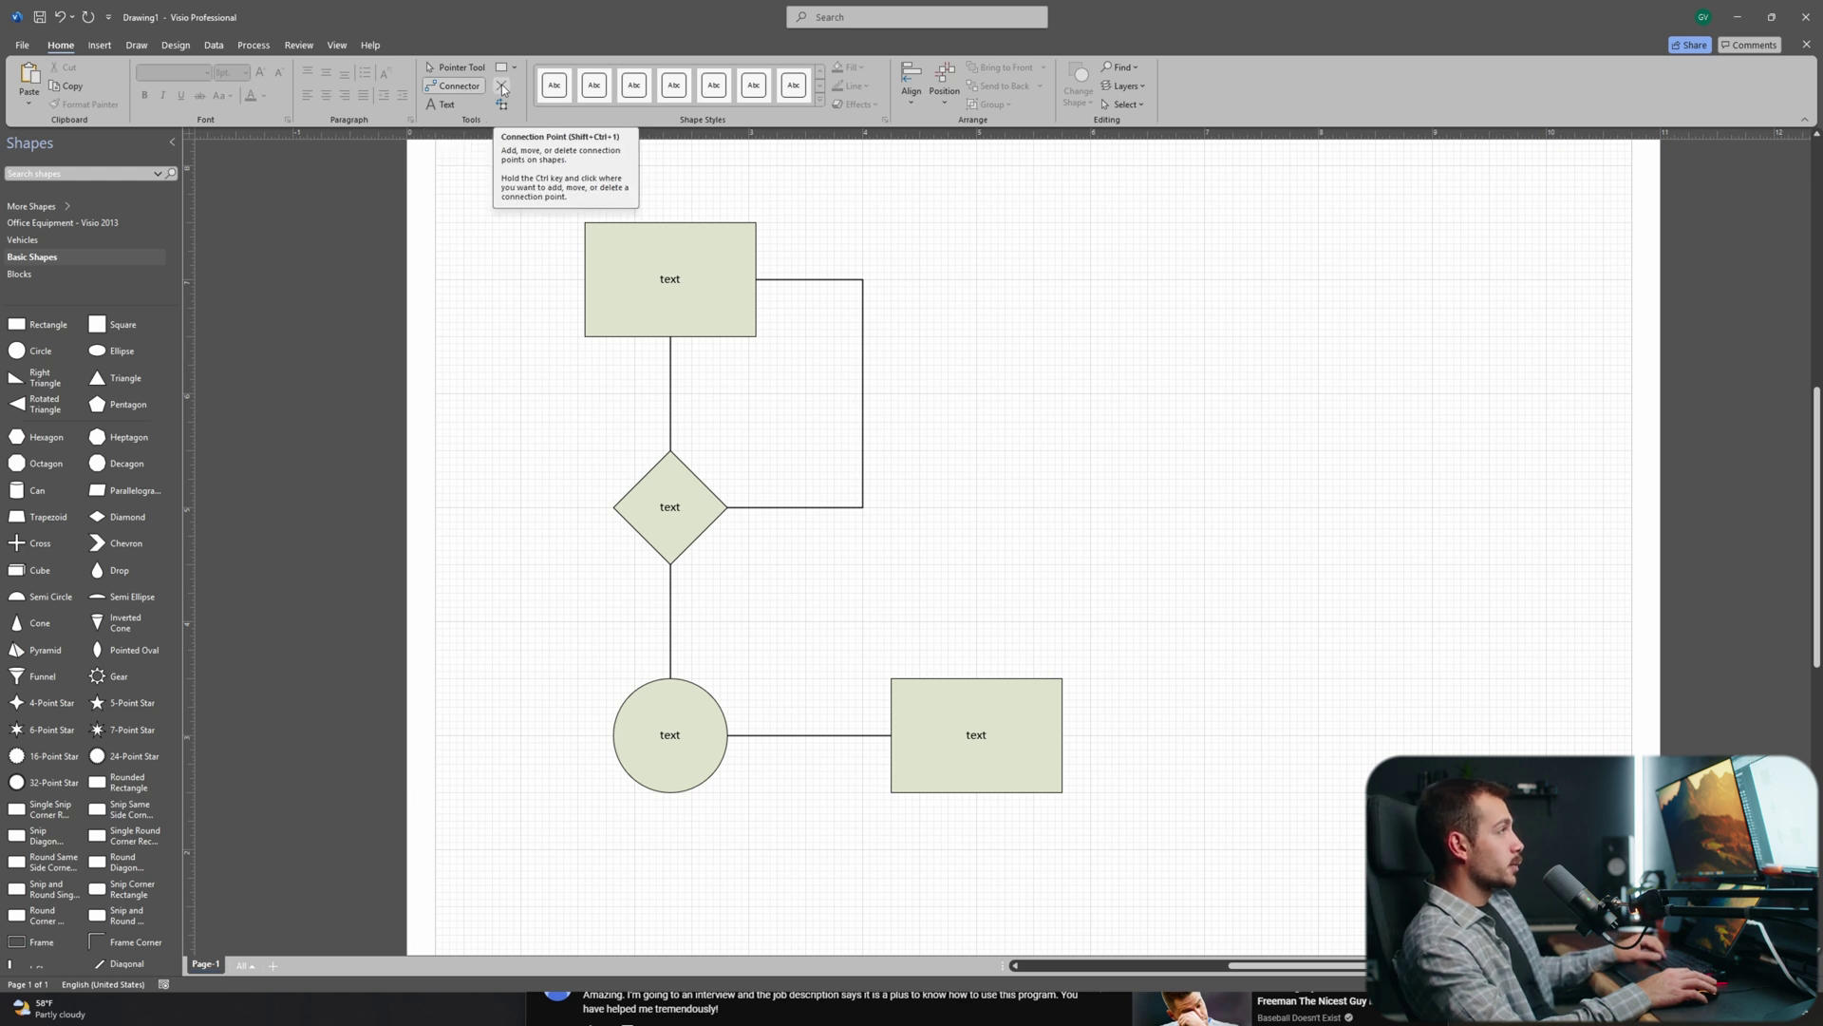
pyautogui.click(502, 87)
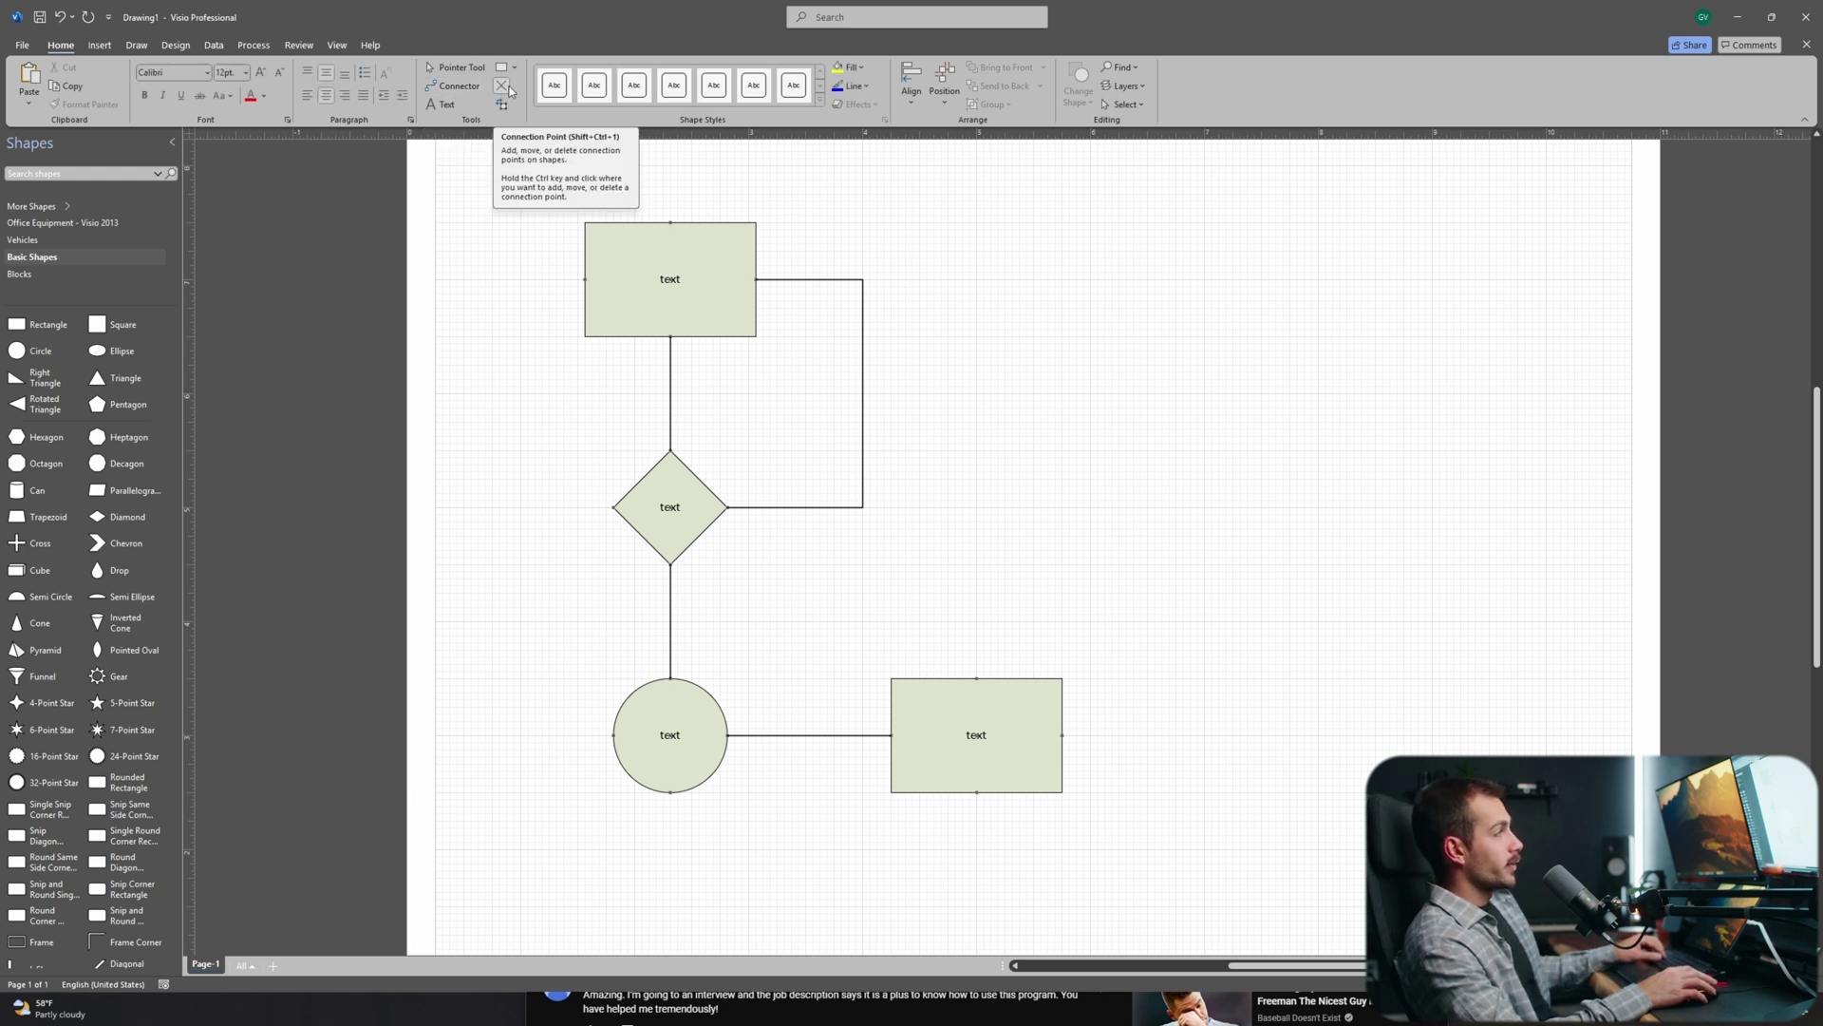
pyautogui.click(755, 339)
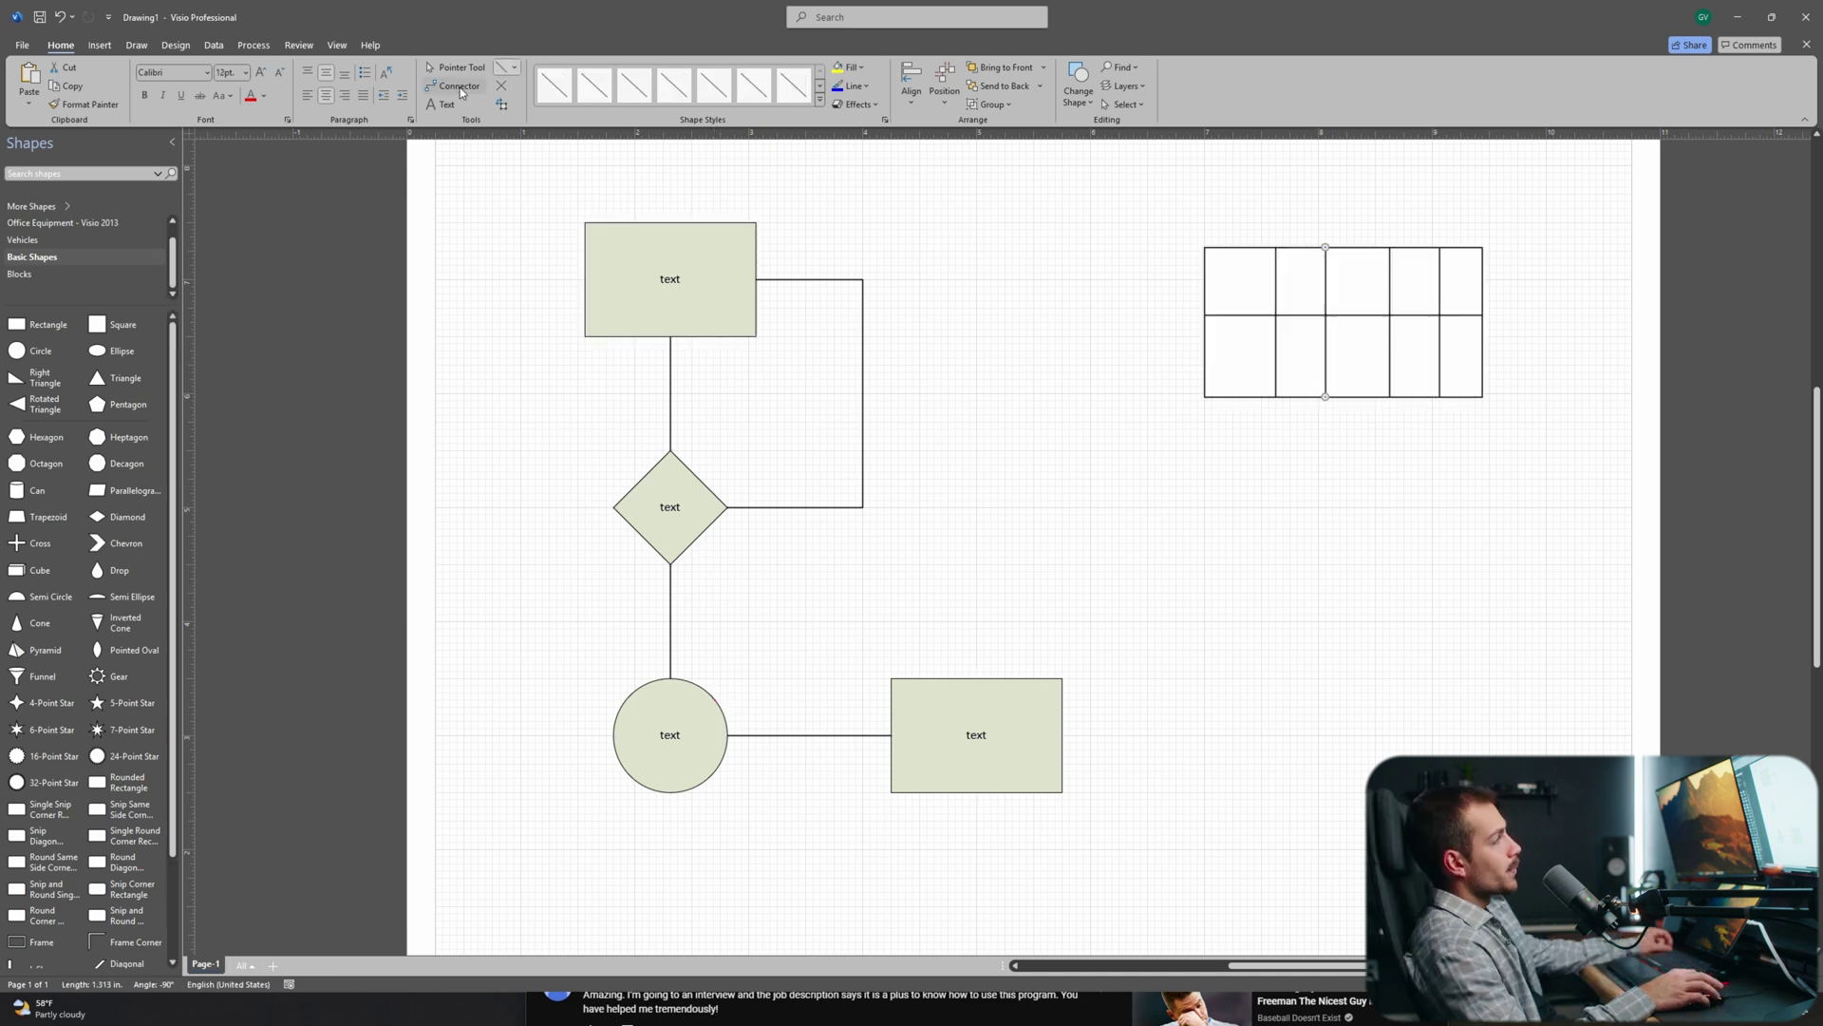
pyautogui.hotkey('ctrl', '3')
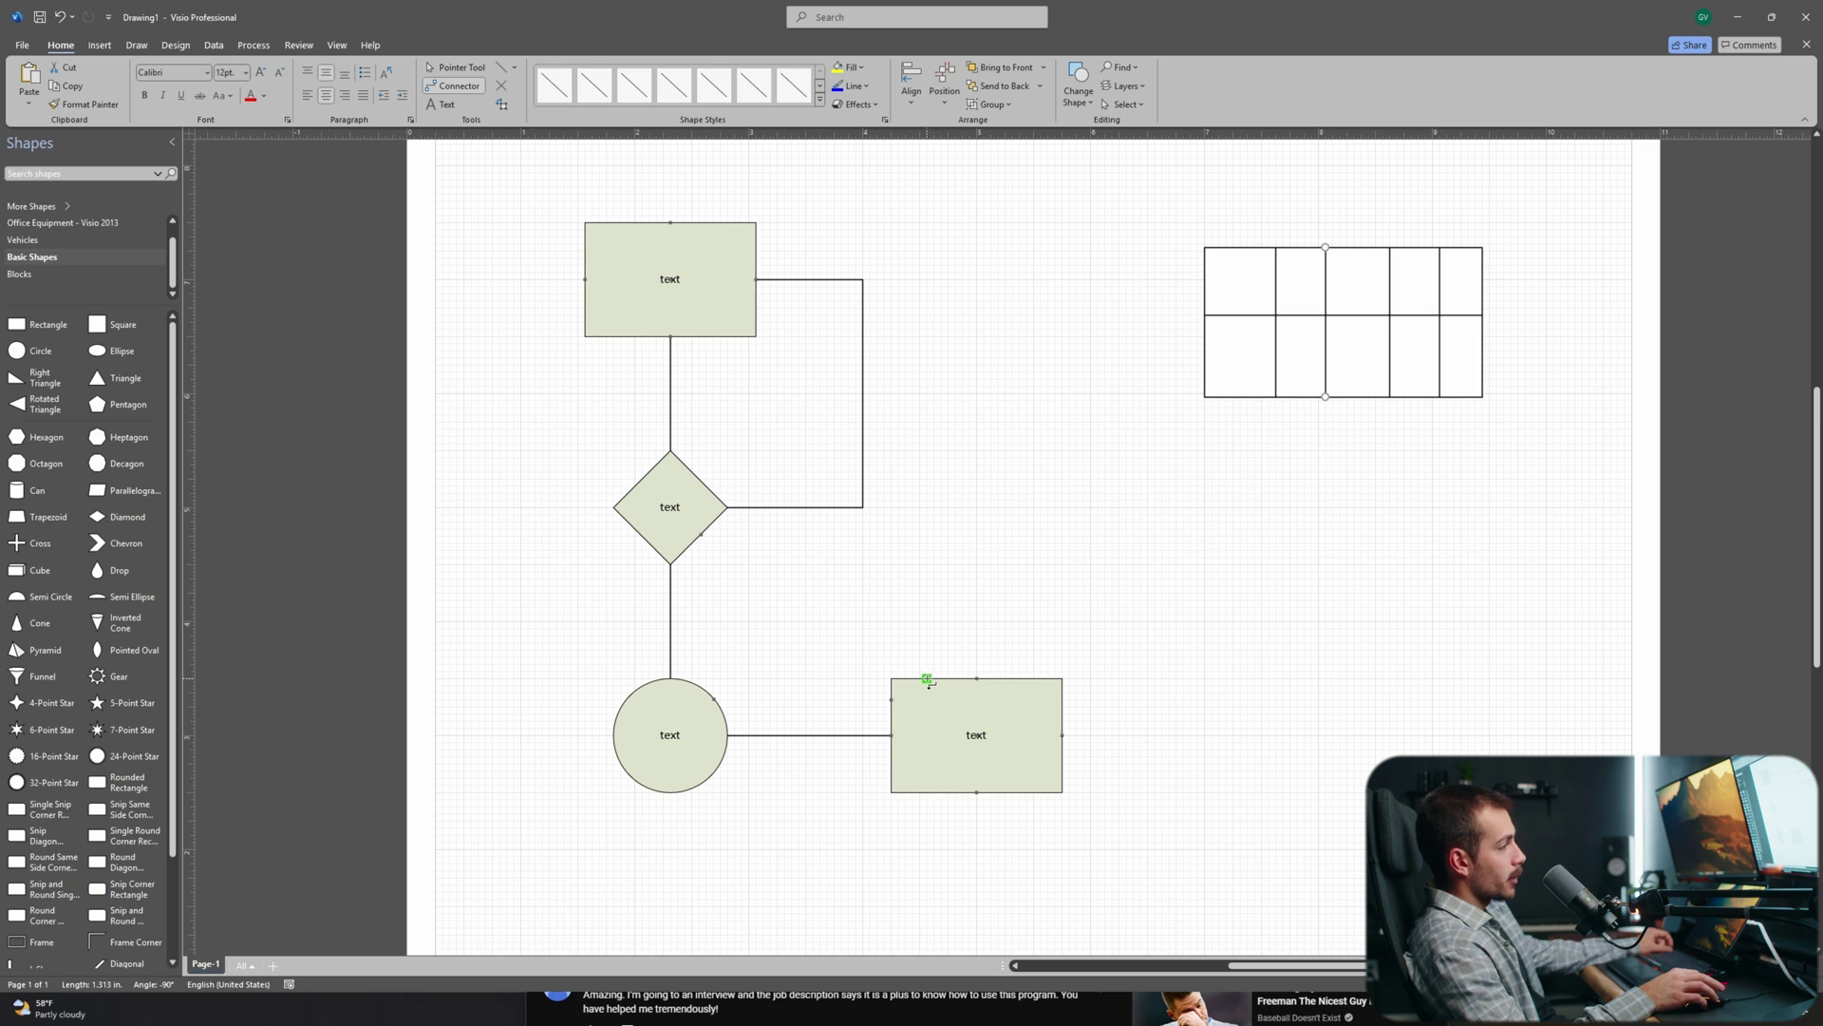
pyautogui.moveTo(893, 703); pyautogui.dragTo(714, 699)
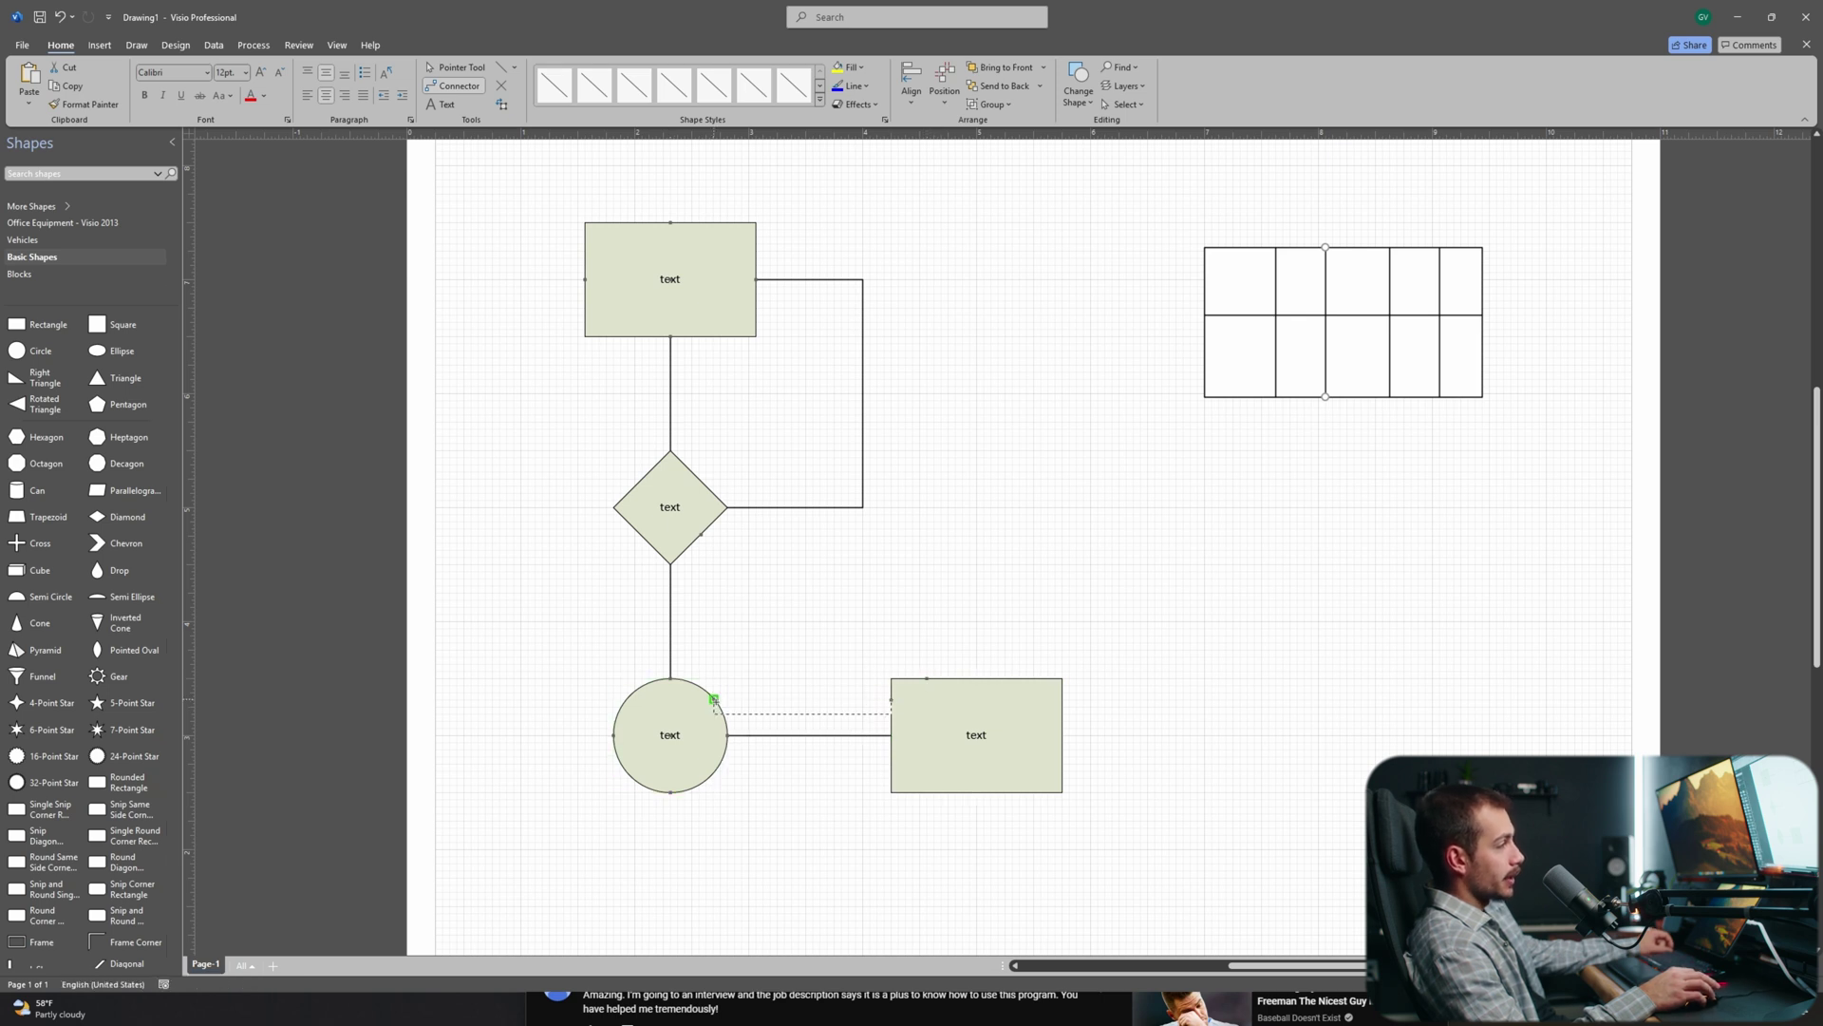
pyautogui.moveTo(701, 535); pyautogui.dragTo(927, 678)
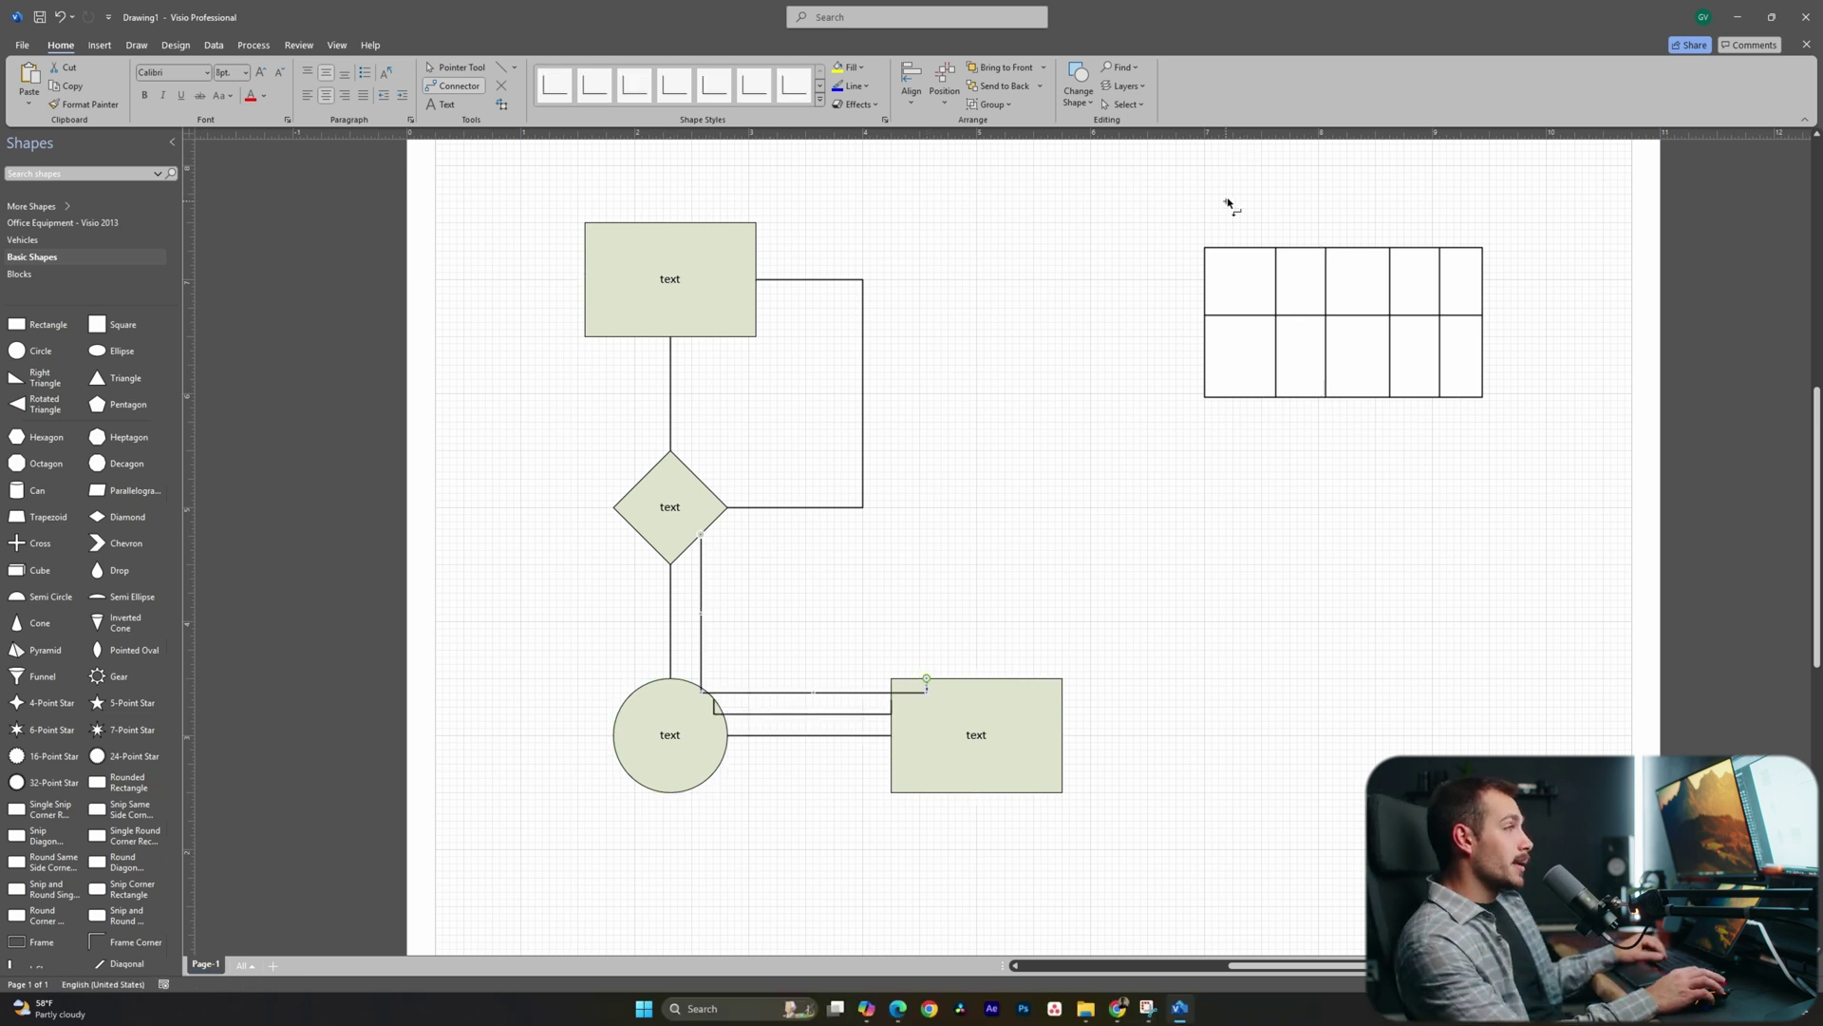
# - Create a new US-units stencil, store the grid table in it, and place a copy on the page
pyautogui.click(1227, 274)
pyautogui.hotkey('ctrl', '1')
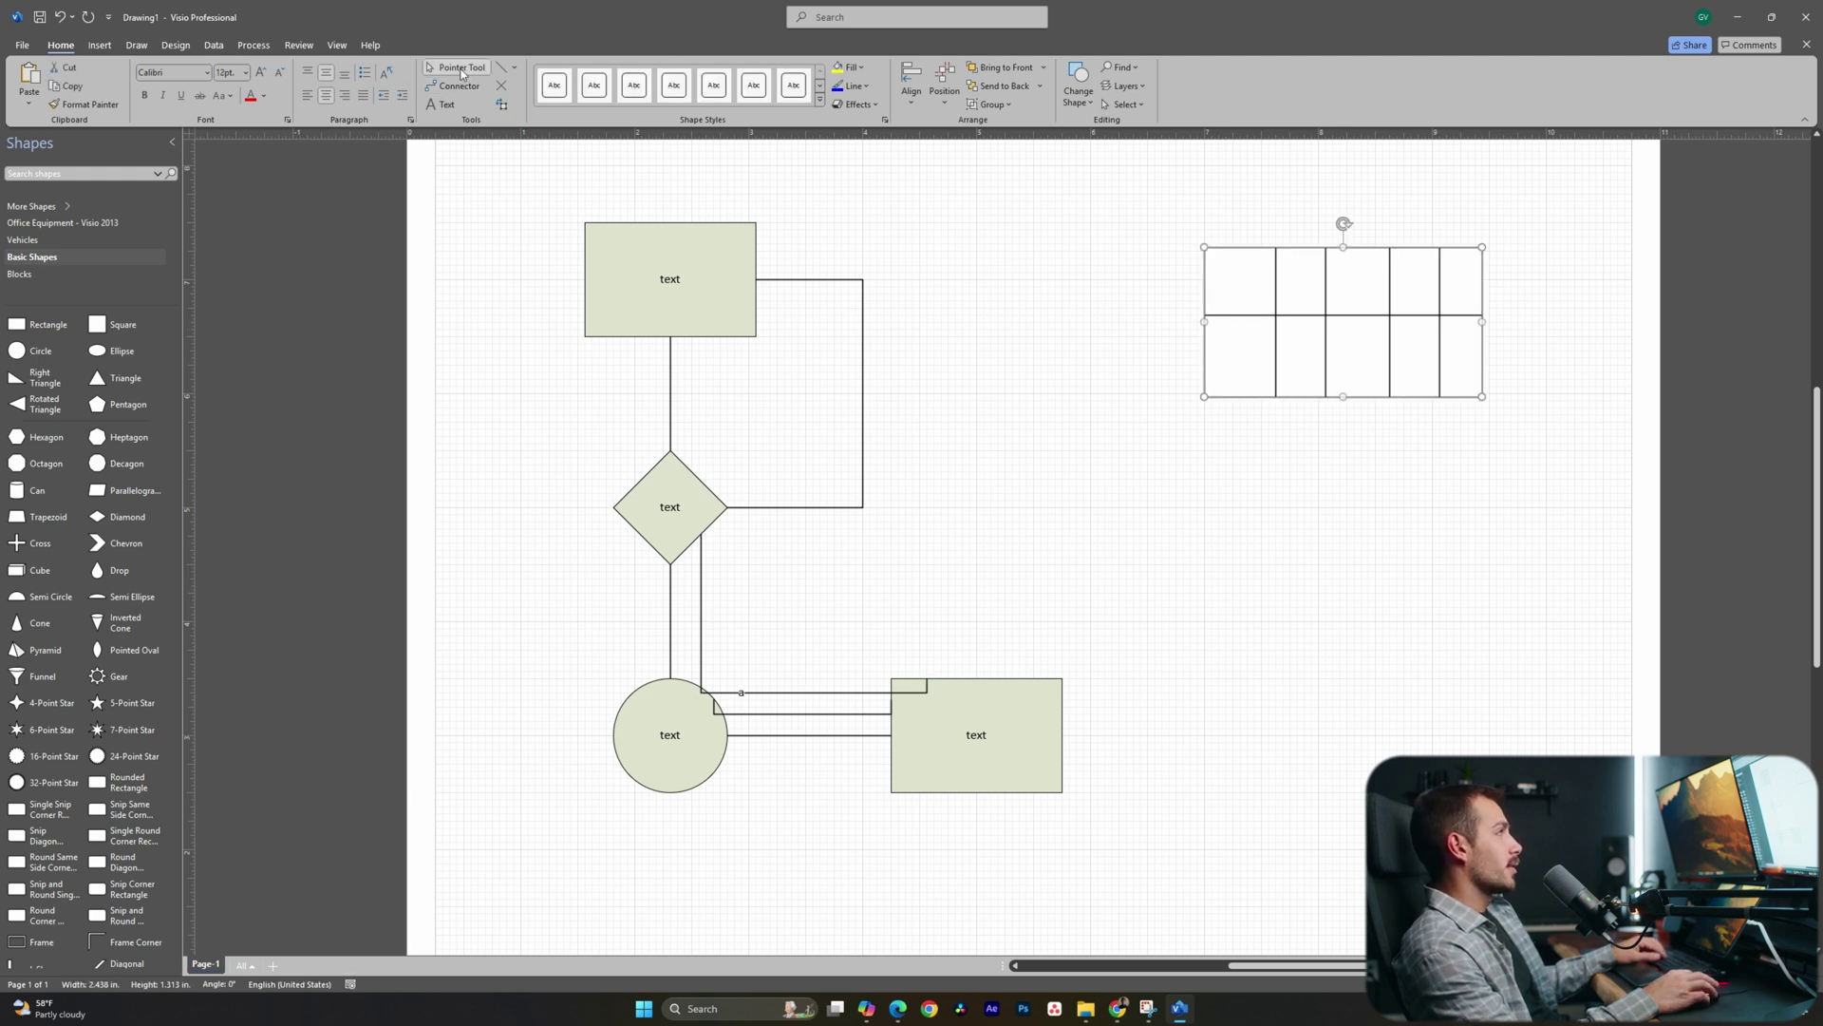
pyautogui.click(1342, 228)
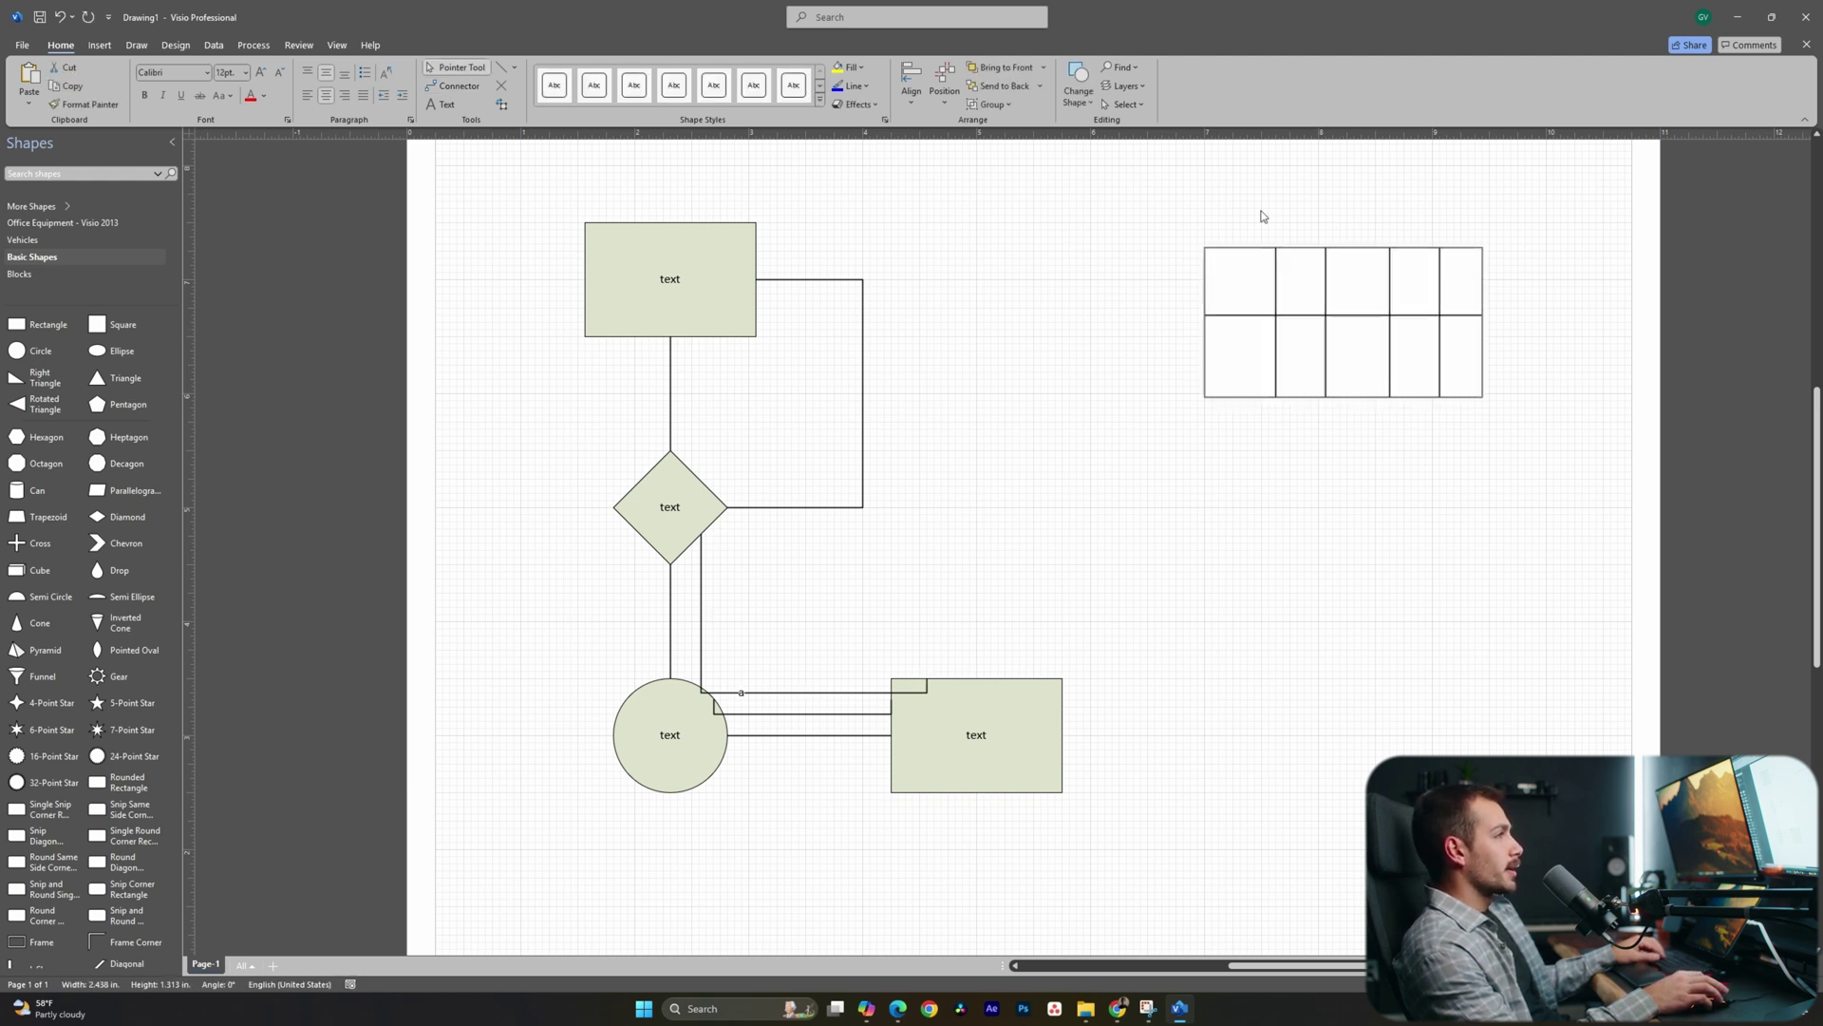
pyautogui.click(1261, 297)
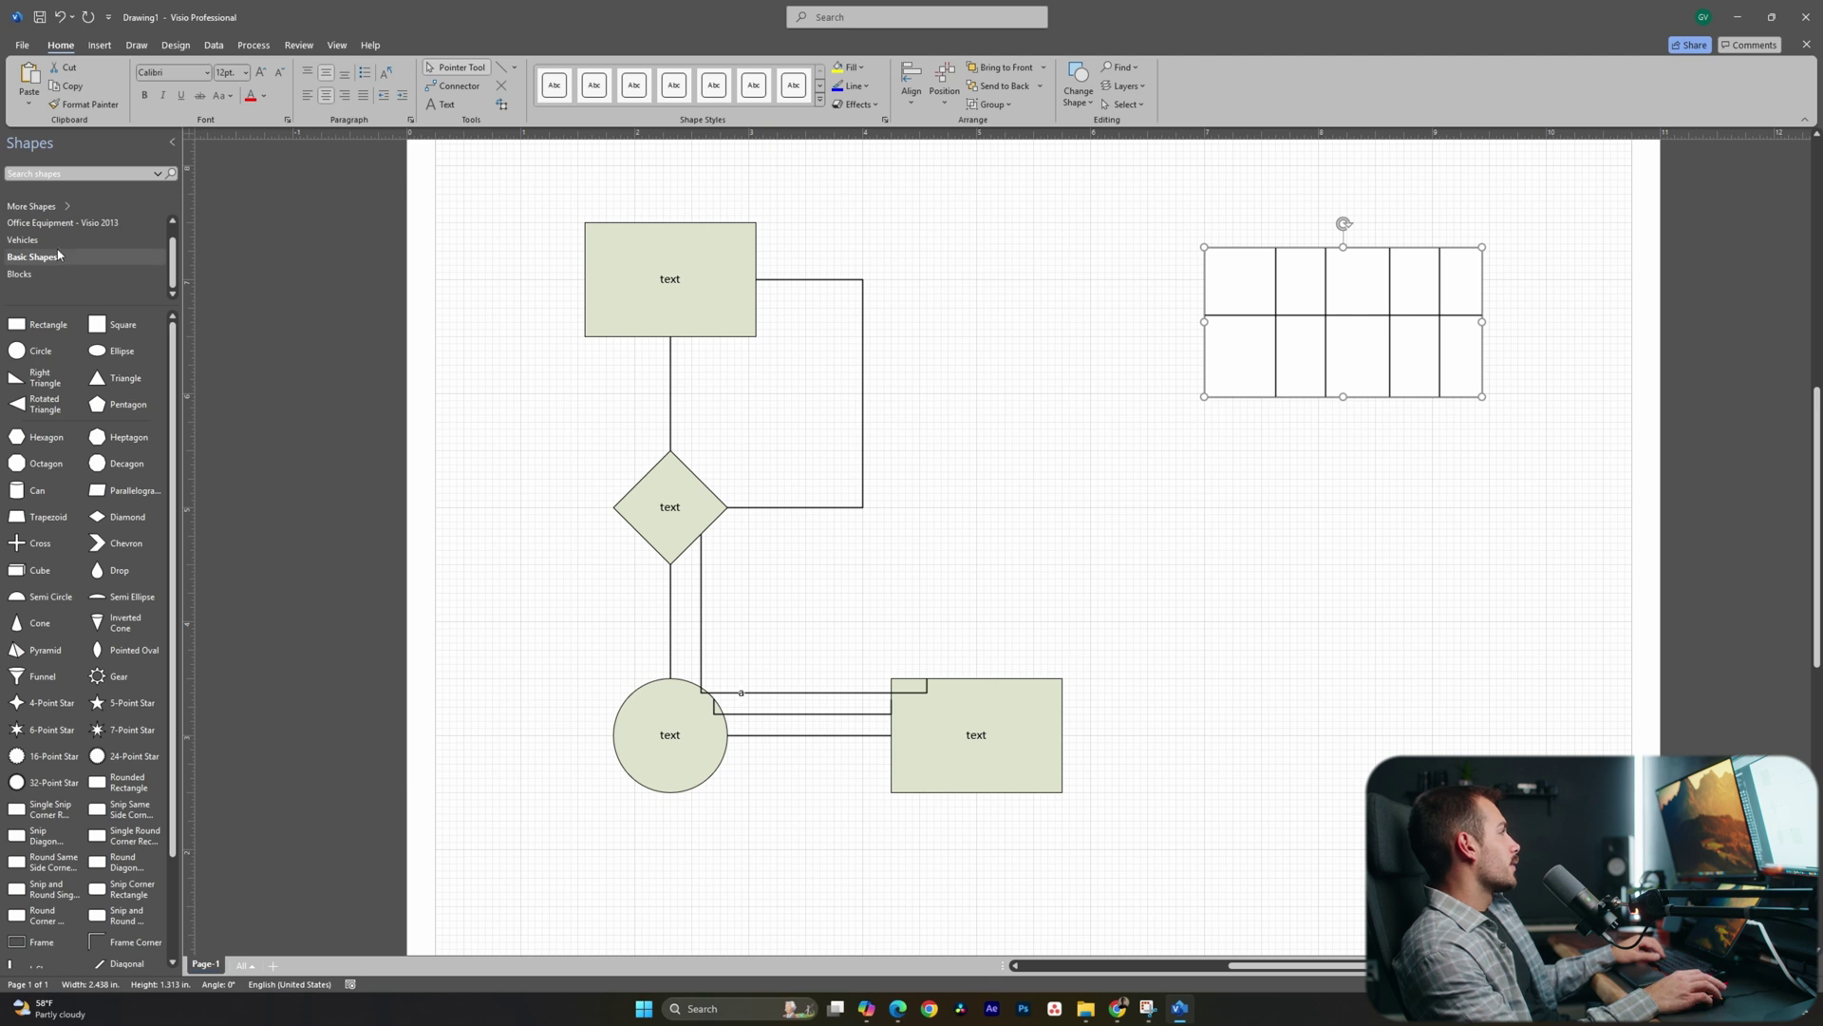
pyautogui.click(66, 207)
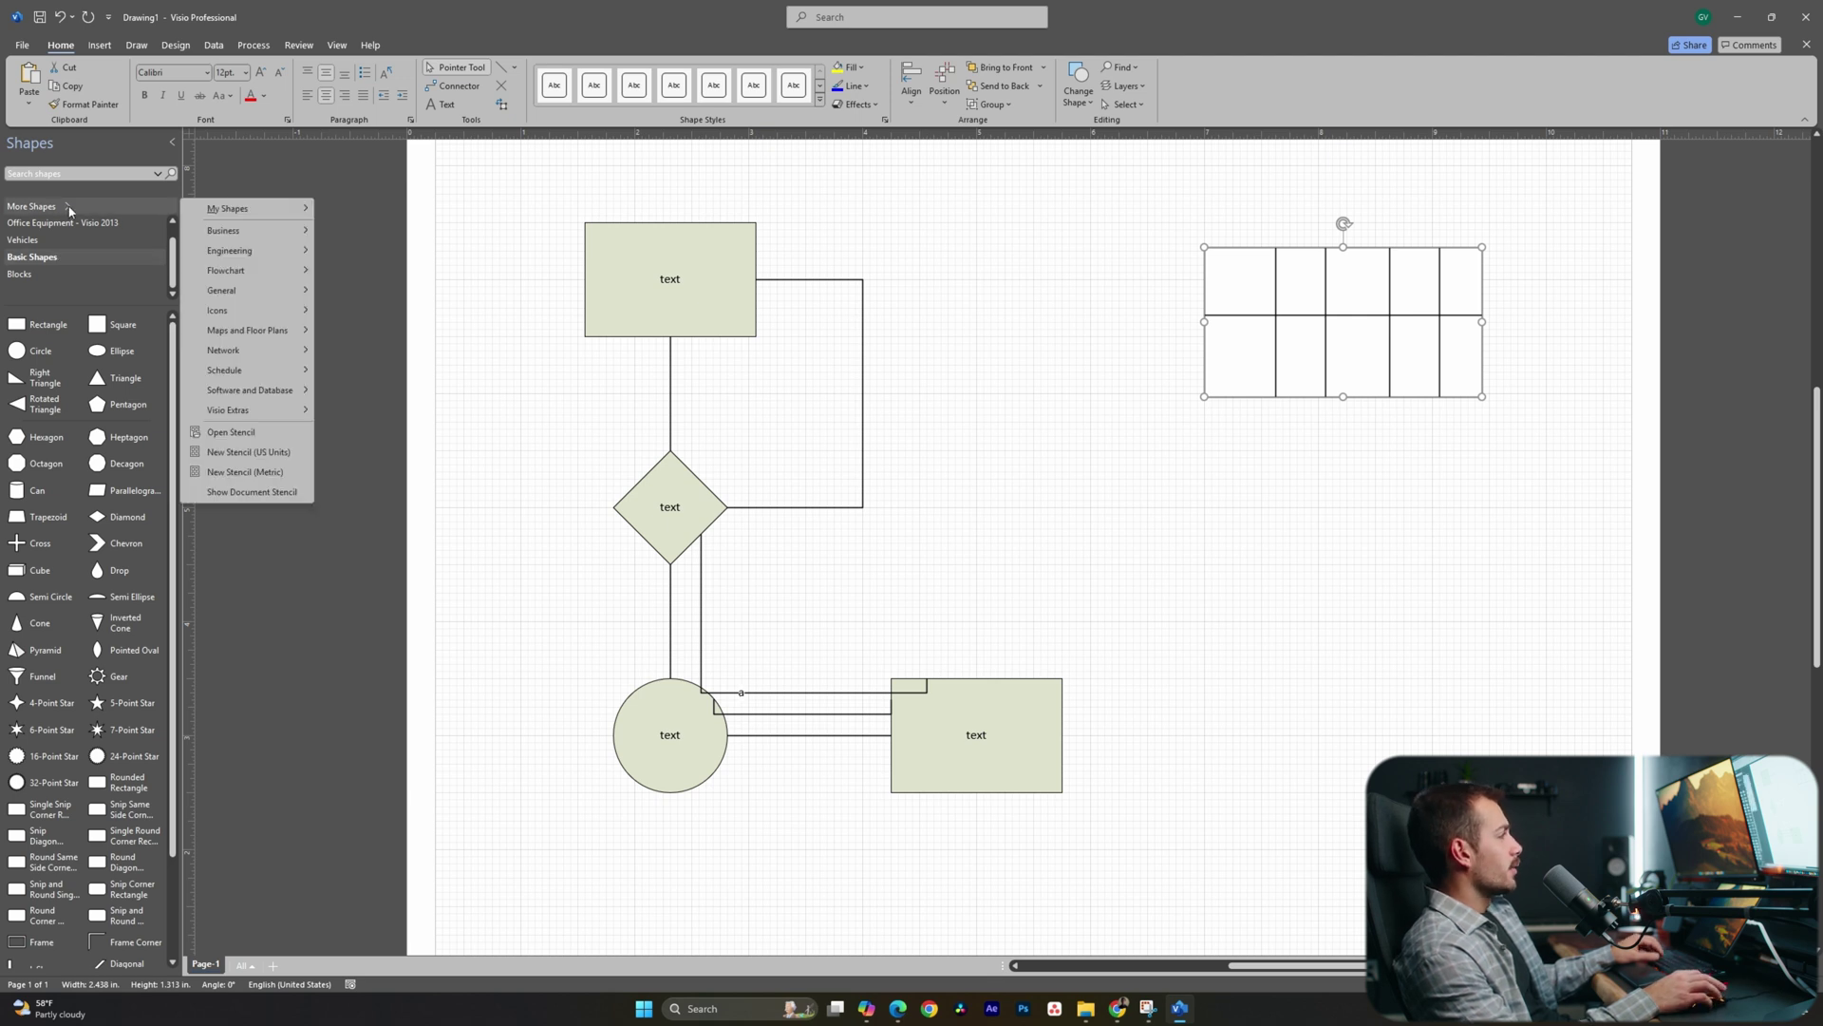
pyautogui.click(265, 459)
pyautogui.moveTo(1518, 461); pyautogui.dragTo(1180, 198)
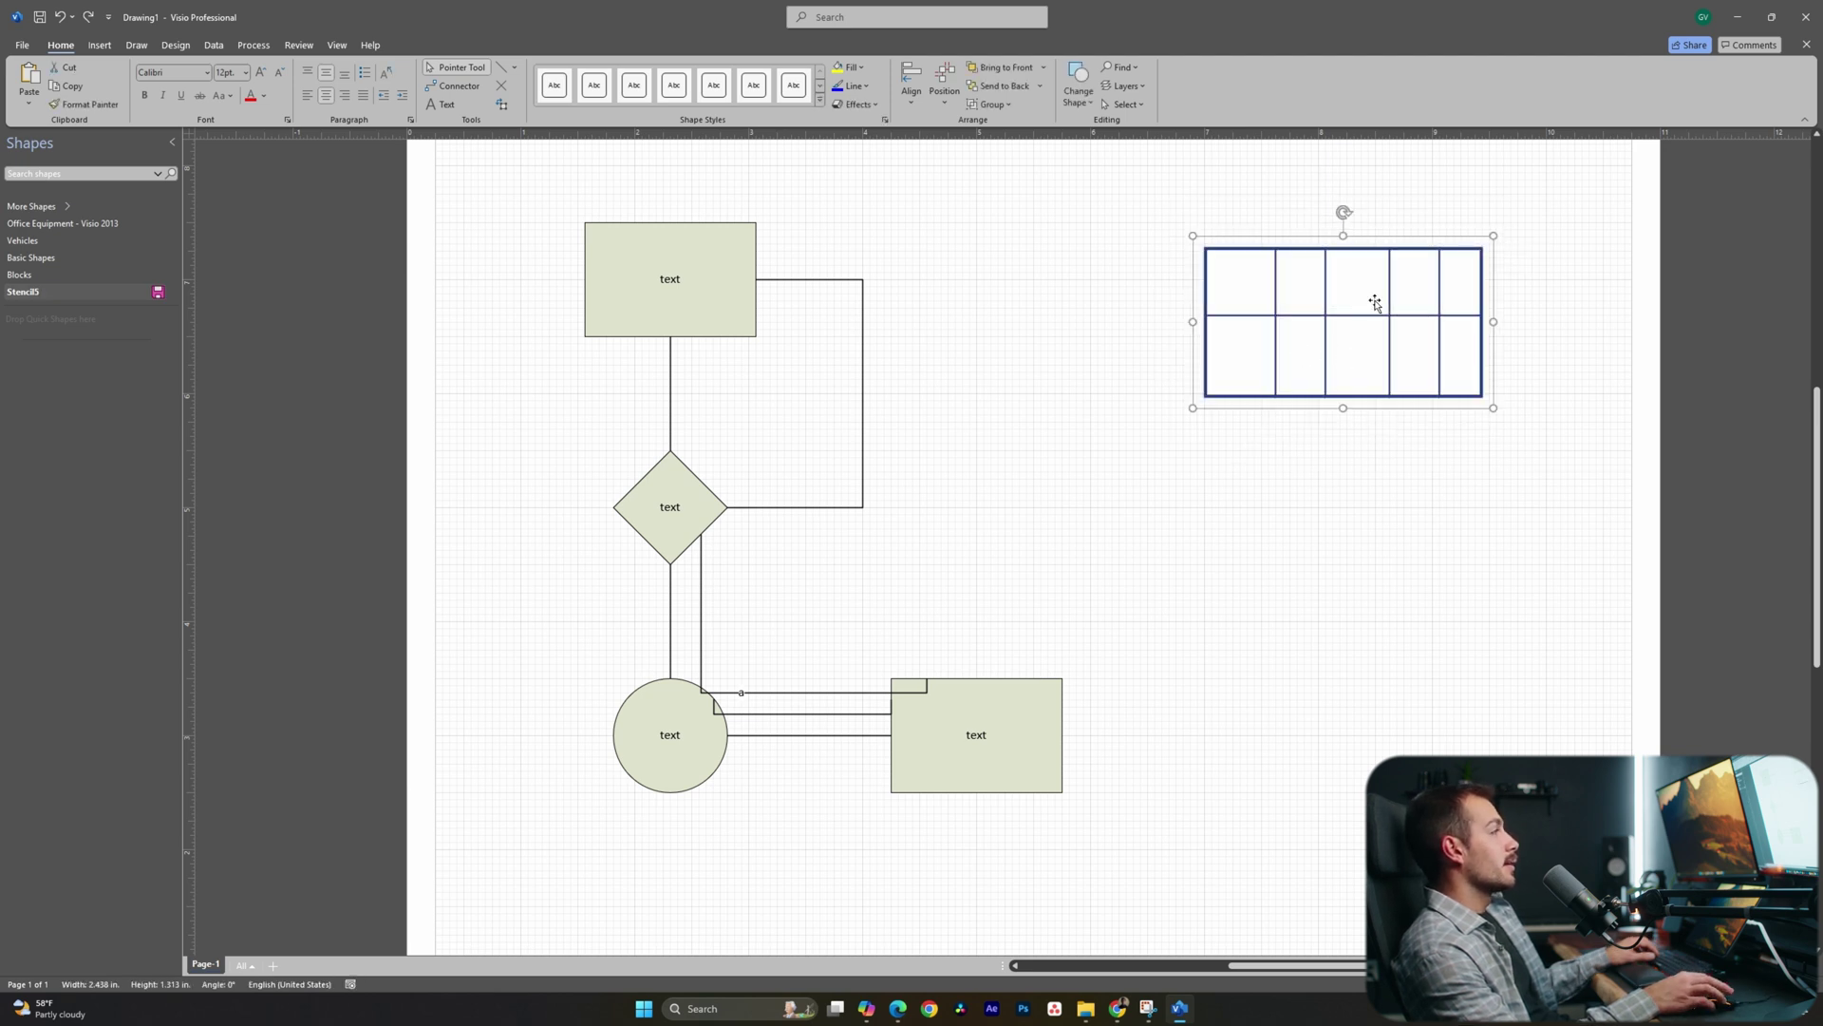
pyautogui.moveTo(1375, 302); pyautogui.dragTo(1083, 276)
pyautogui.moveTo(46, 325); pyautogui.dragTo(1197, 350)
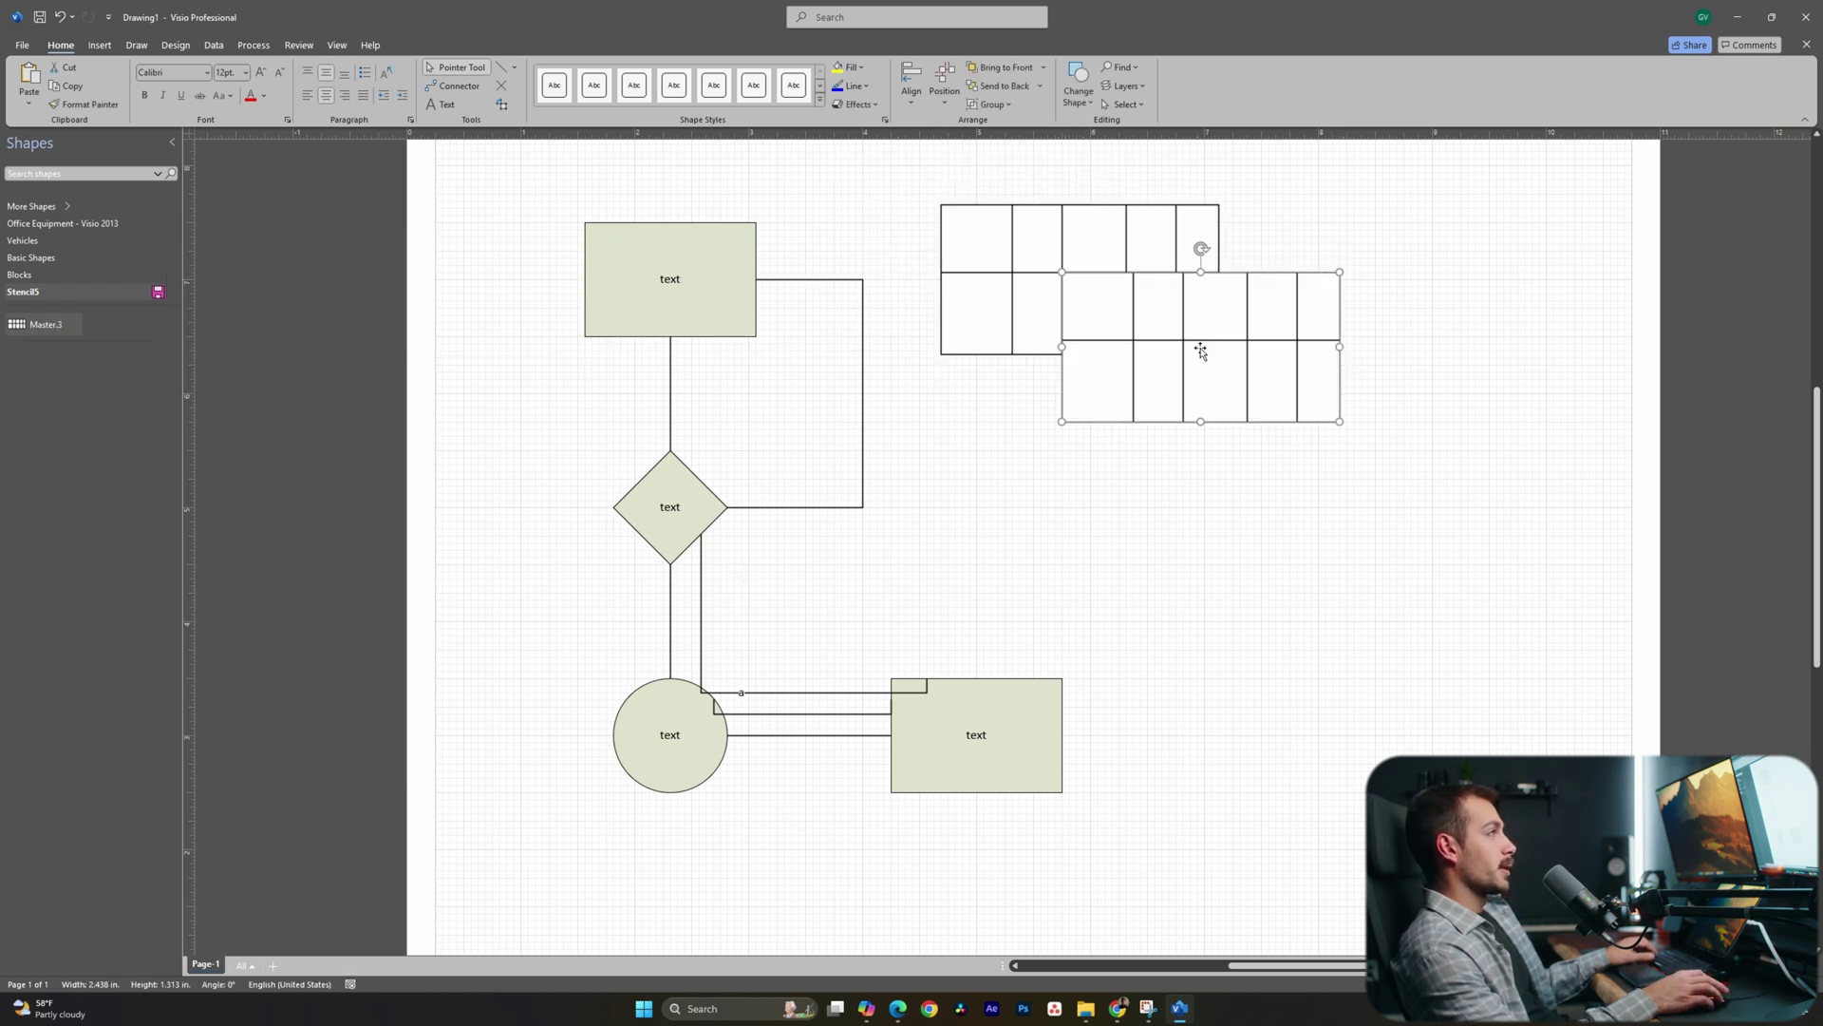
# - Rename the stored master in Stencil5 to 'rectangle'
pyautogui.rightClick(39, 296)
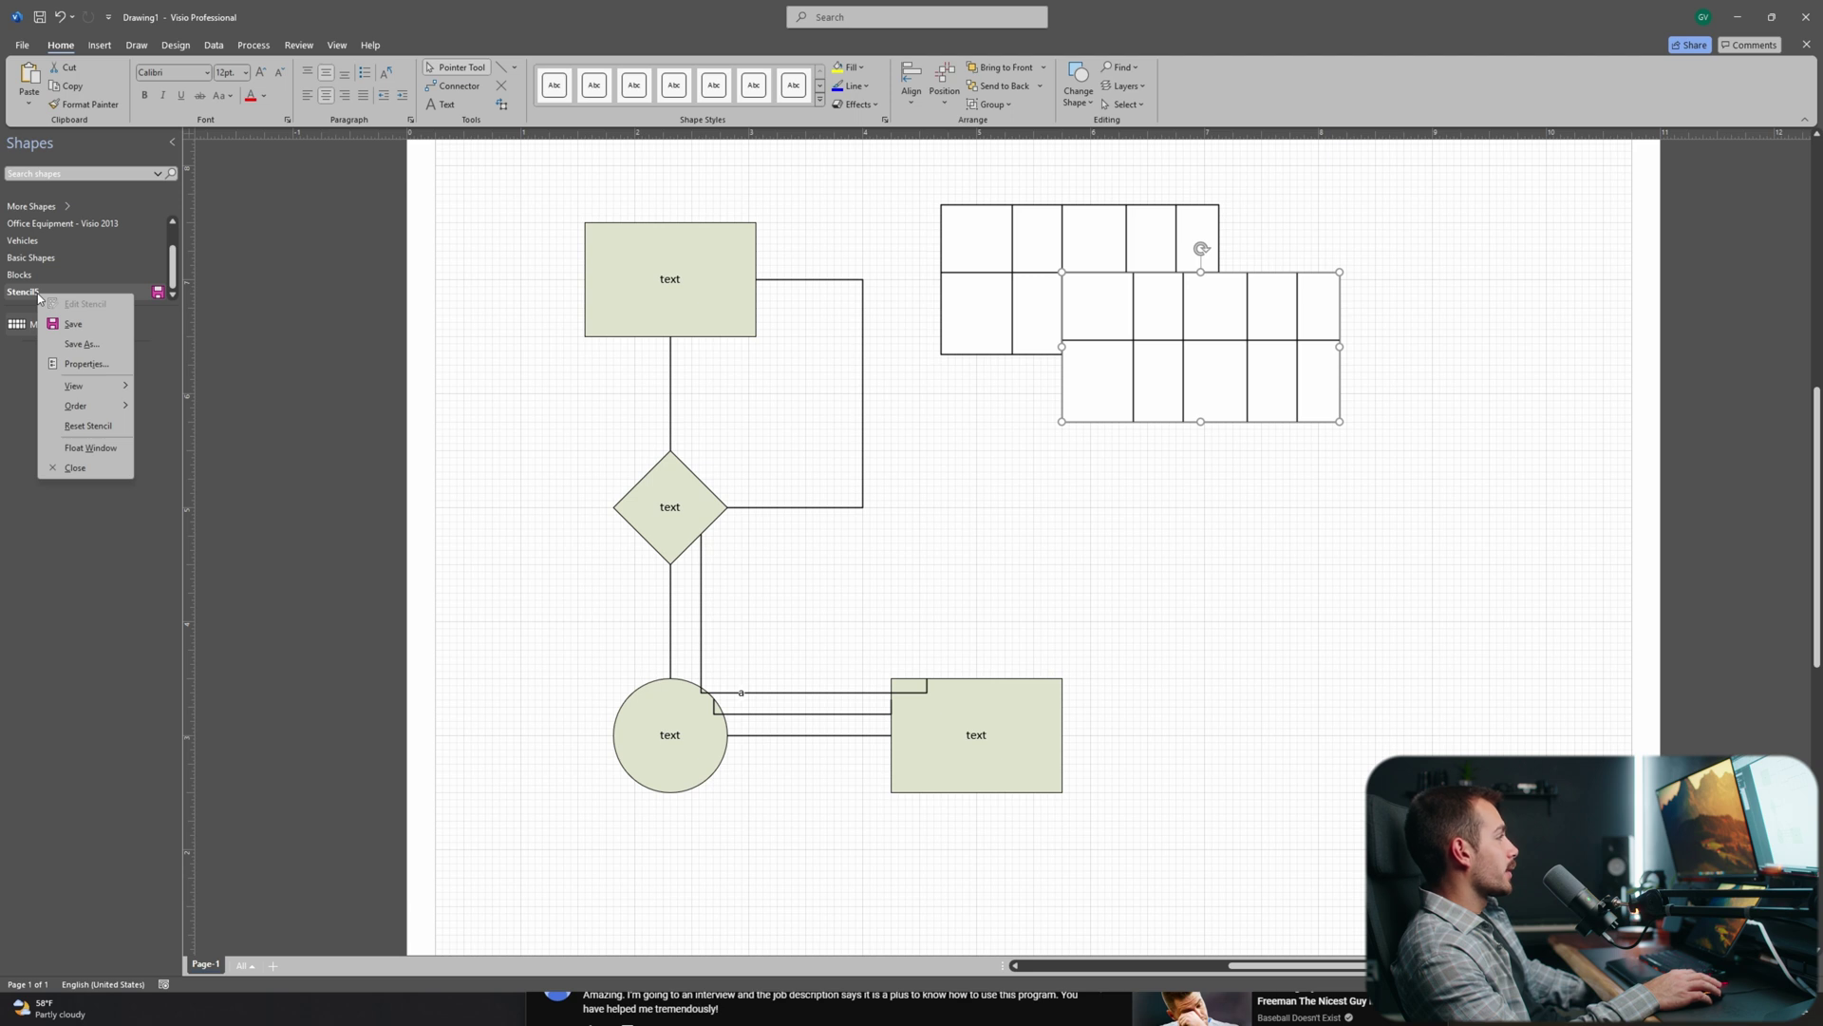
pyautogui.click(81, 344)
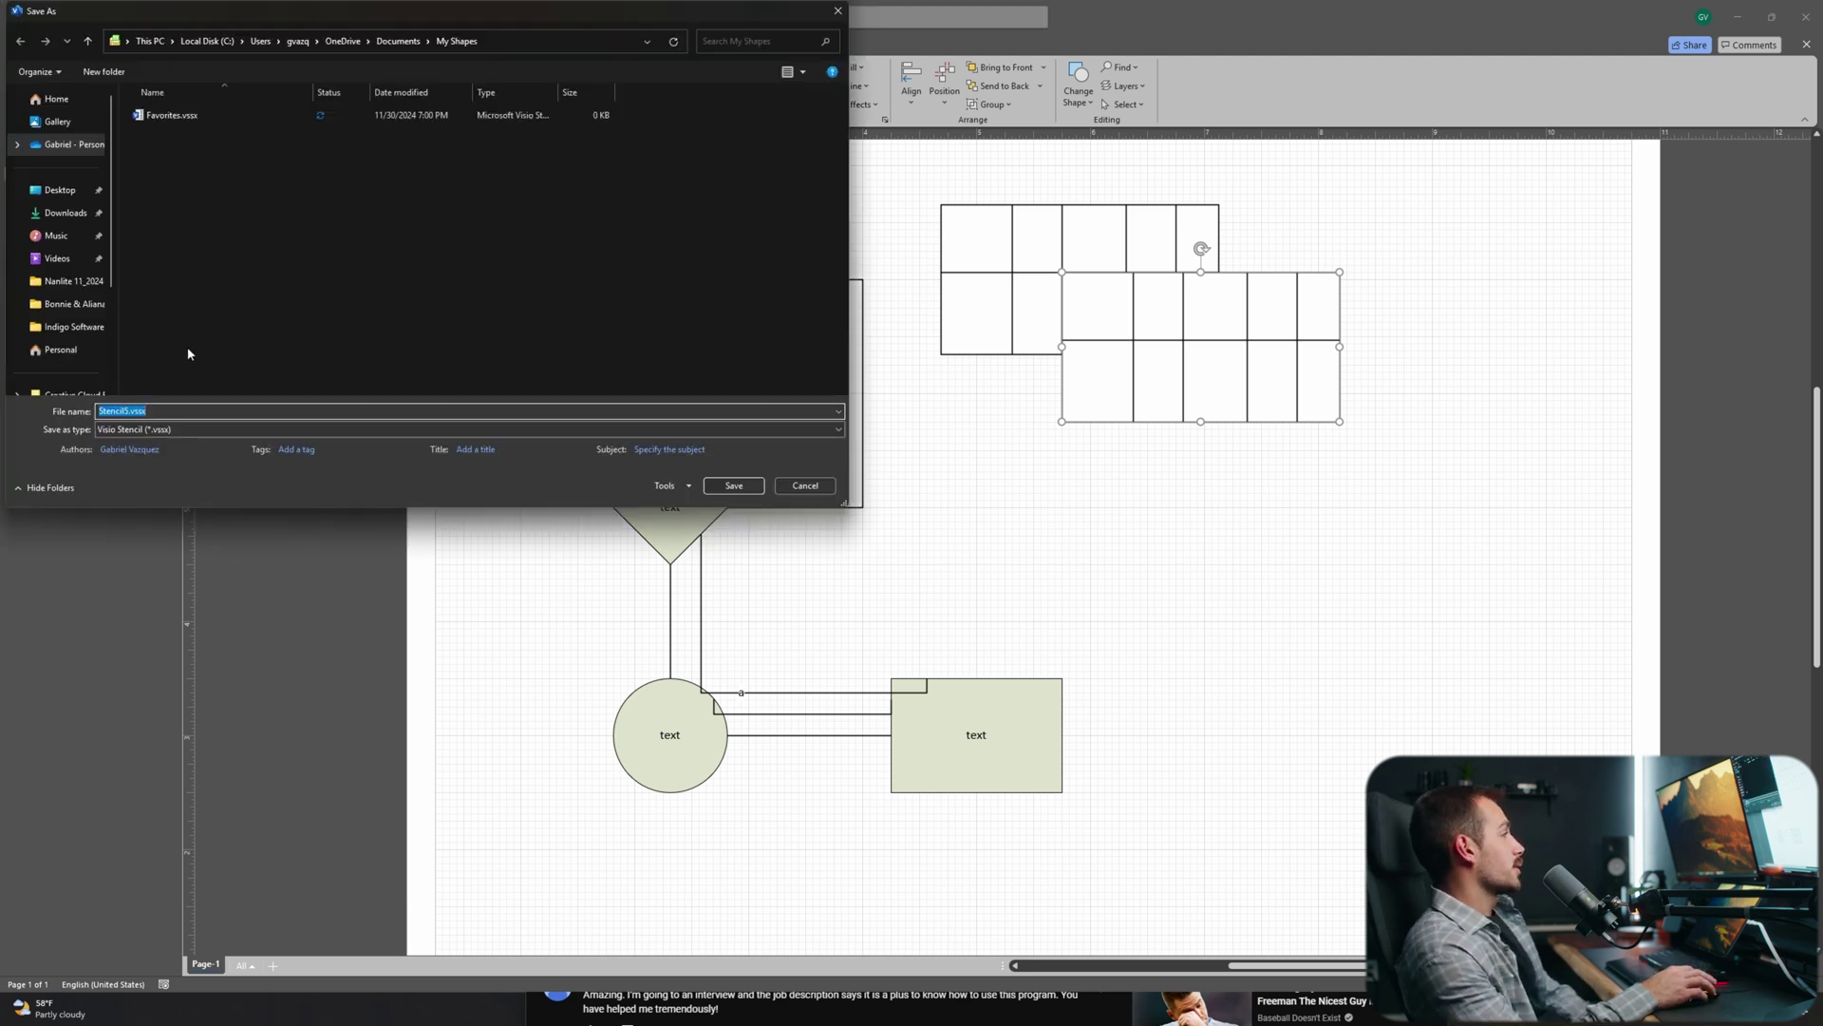
pyautogui.click(805, 485)
pyautogui.rightClick(45, 327)
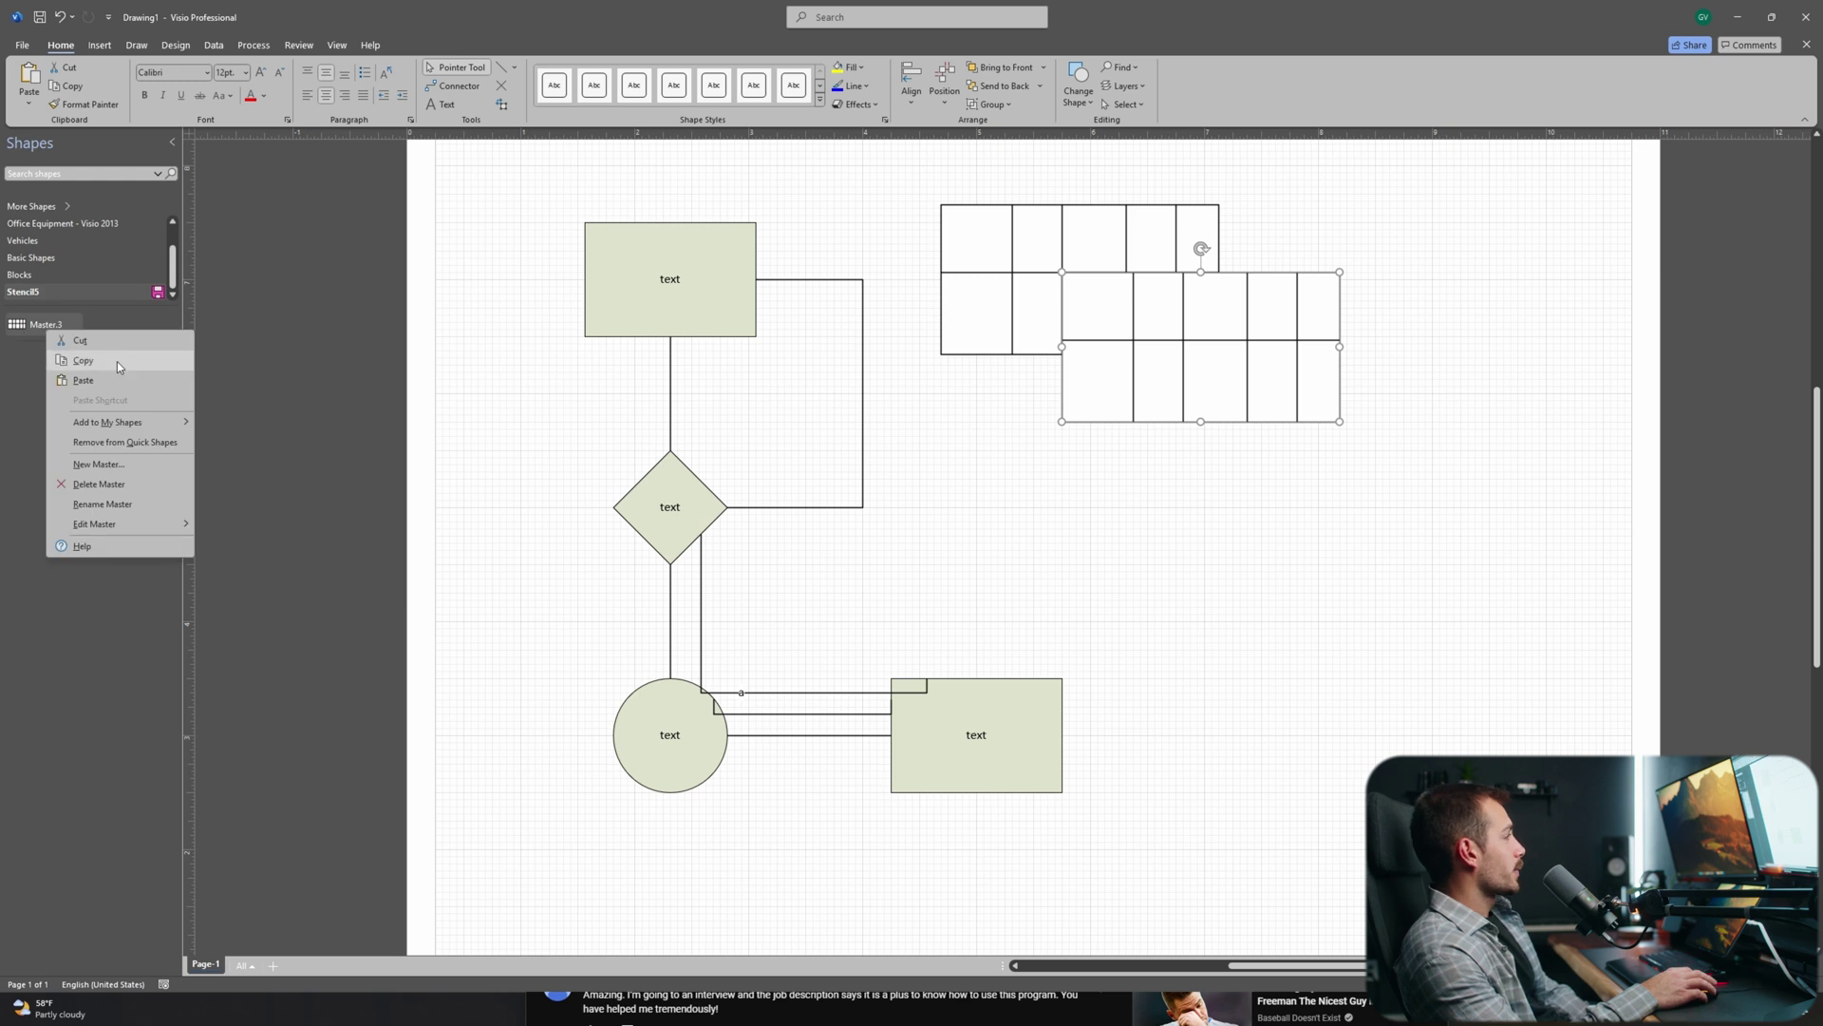
pyautogui.click(94, 504)
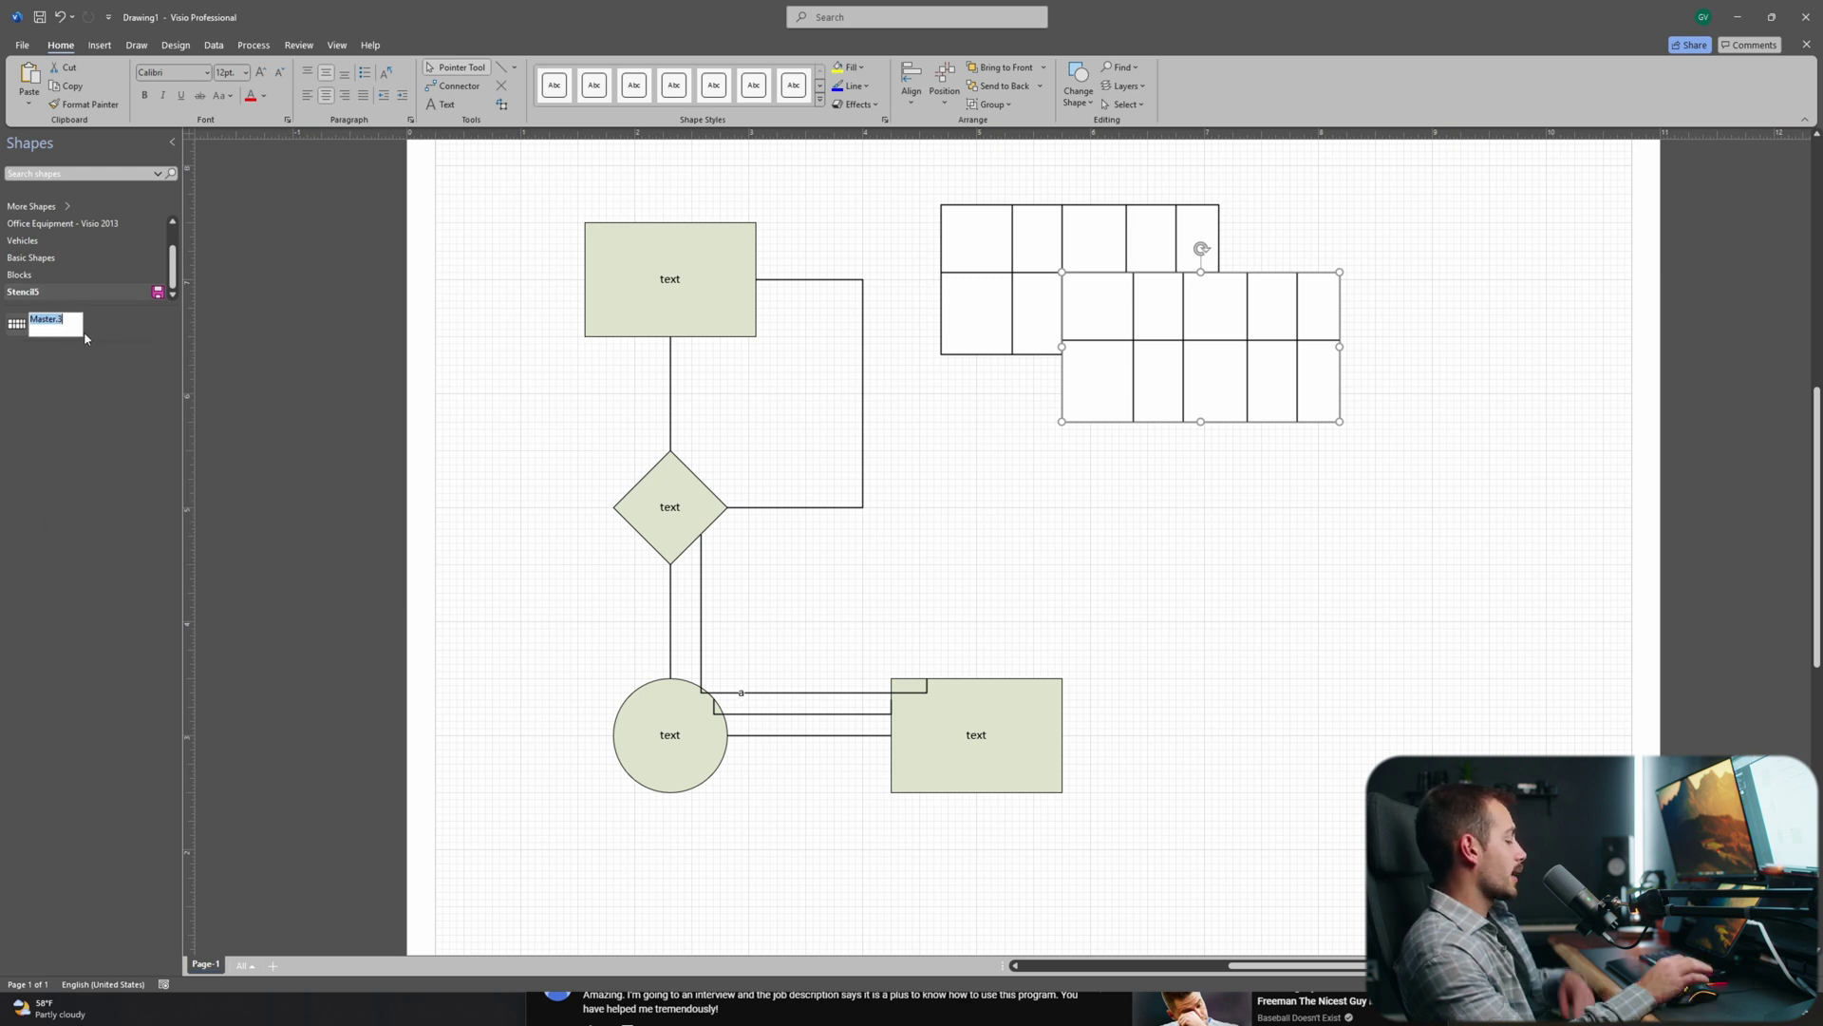
pyautogui.write('rectangle')
pyautogui.press('Return')
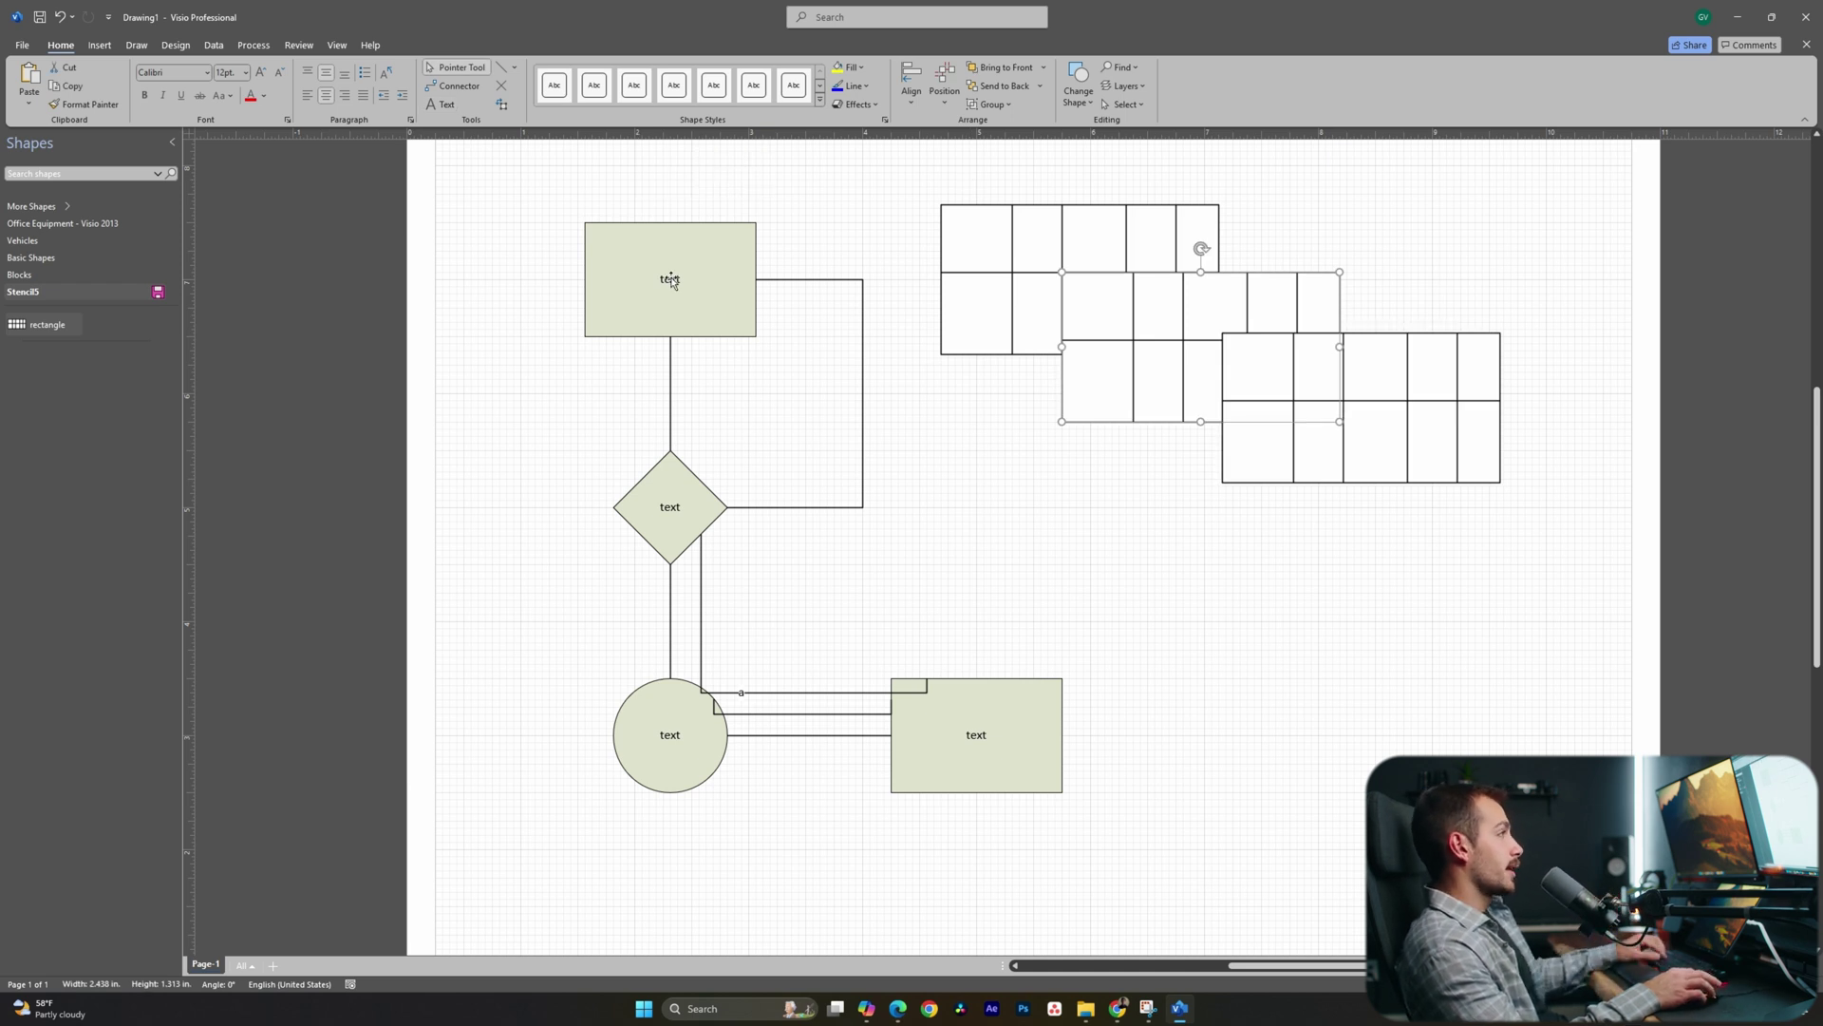
# - Label the top rectangle 'example', leaving it in its original position
pyautogui.doubleClick(671, 279)
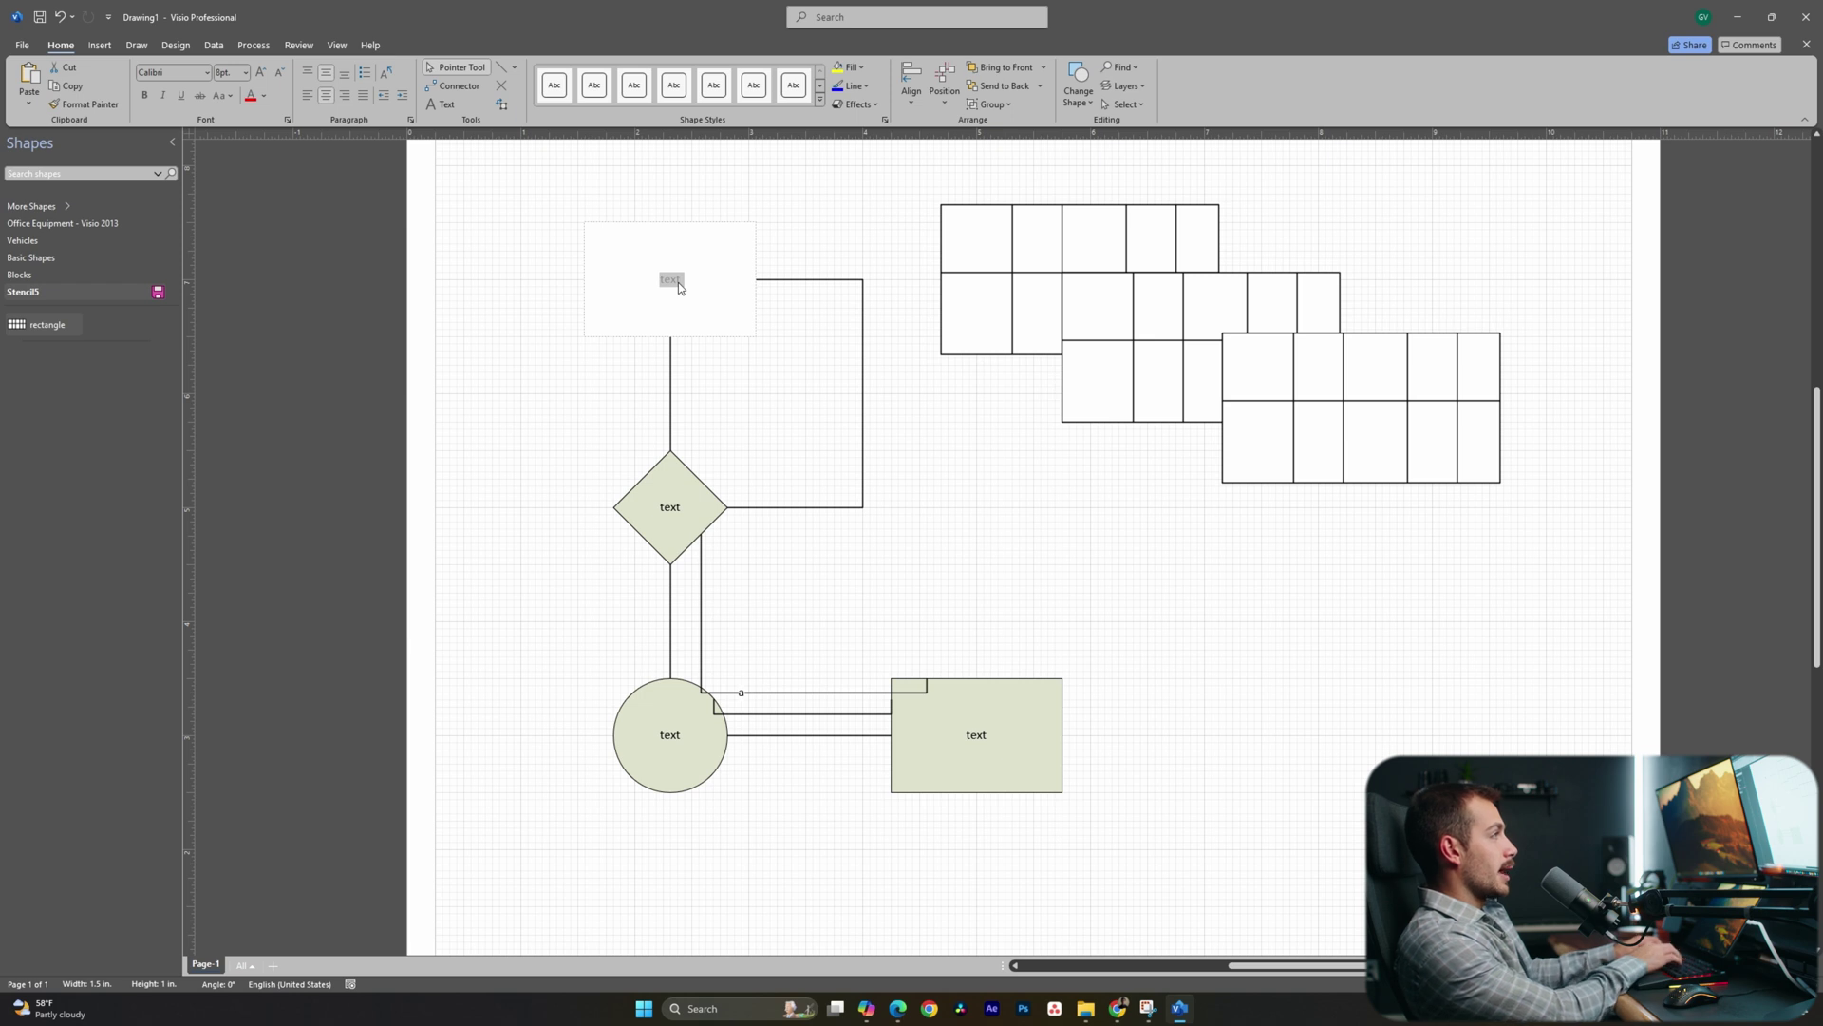
pyautogui.write('example')
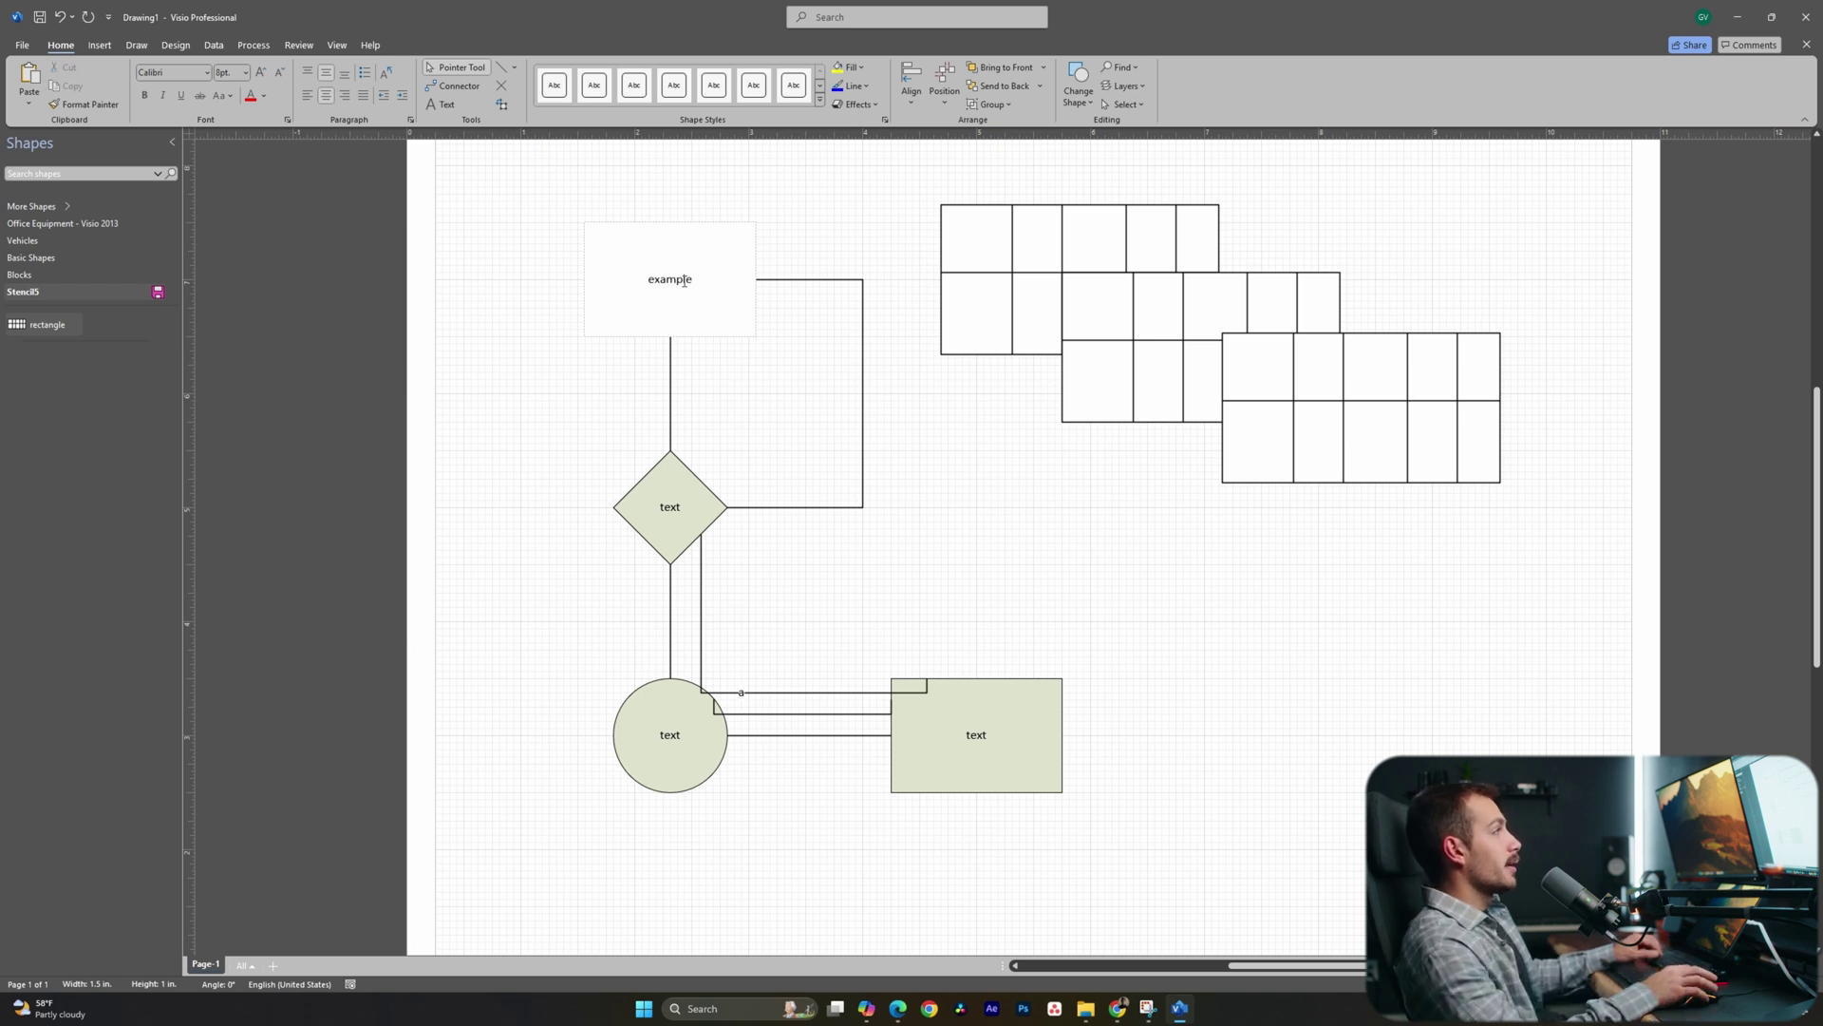
pyautogui.click(521, 340)
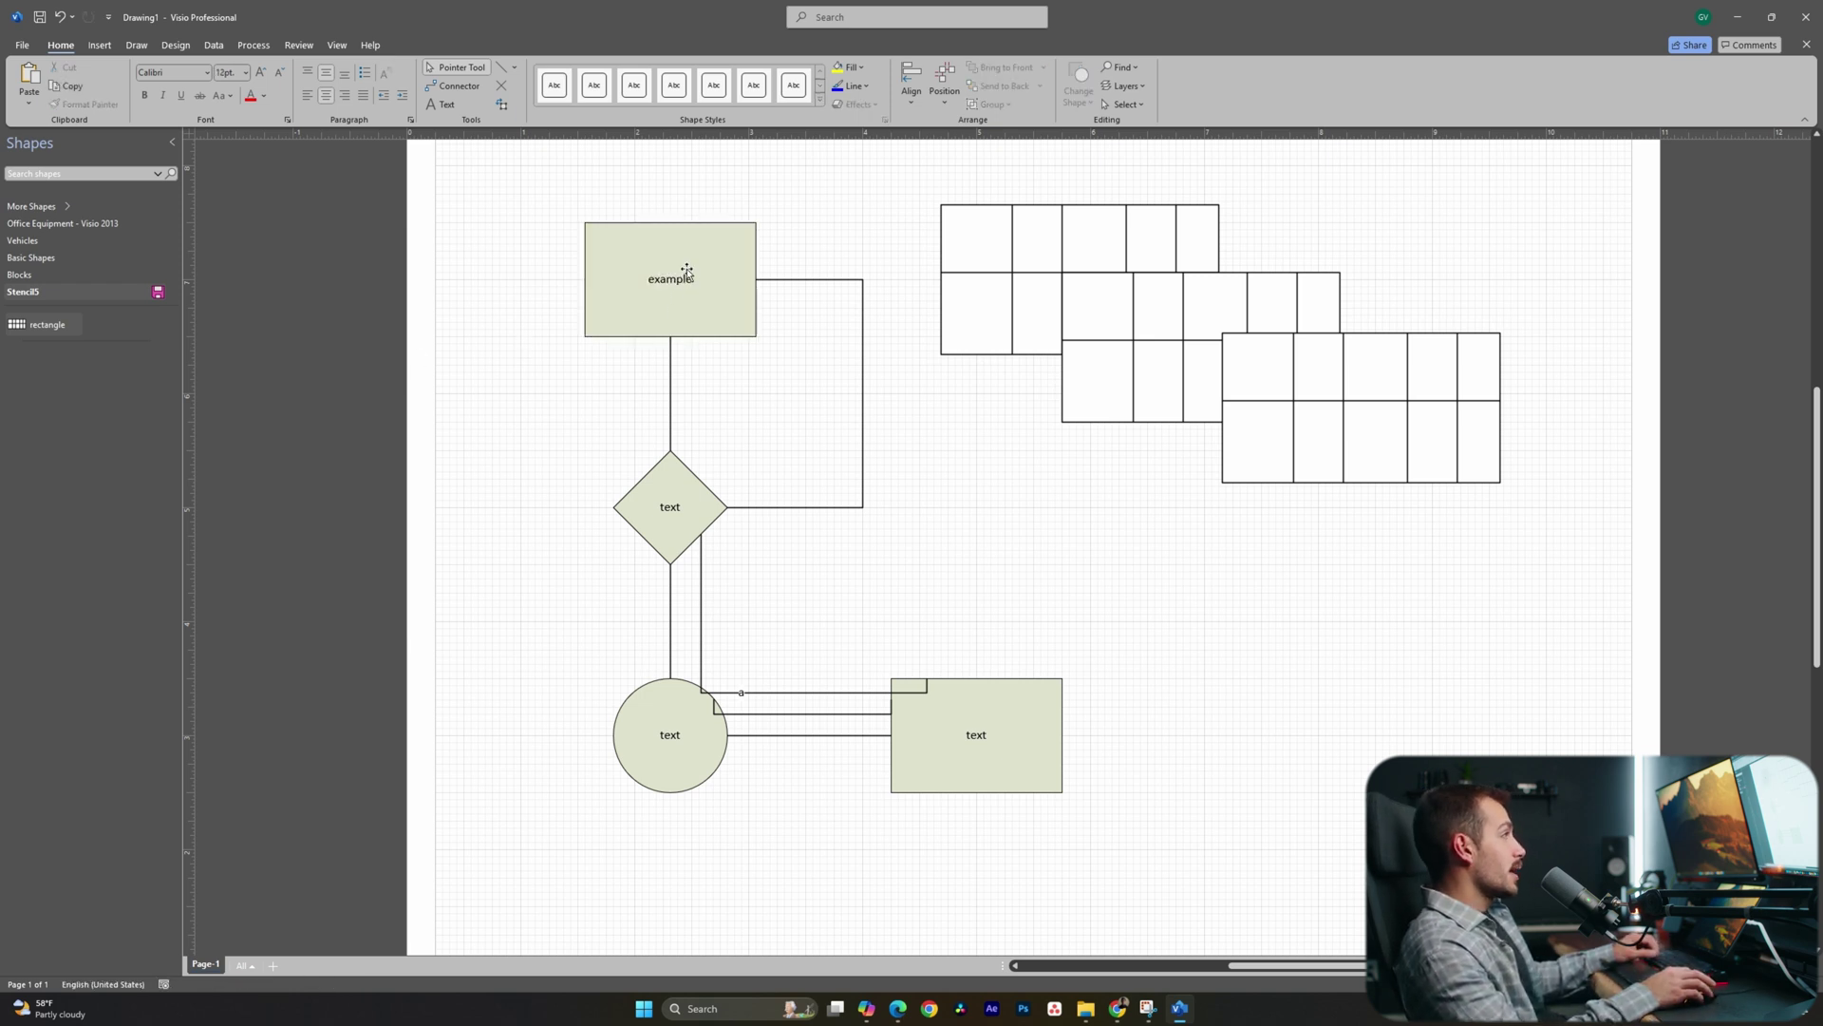
pyautogui.moveTo(689, 275); pyautogui.dragTo(593, 274)
pyautogui.hotkey('ctrl', 'z')
pyautogui.hotkey('ctrl', 'z')
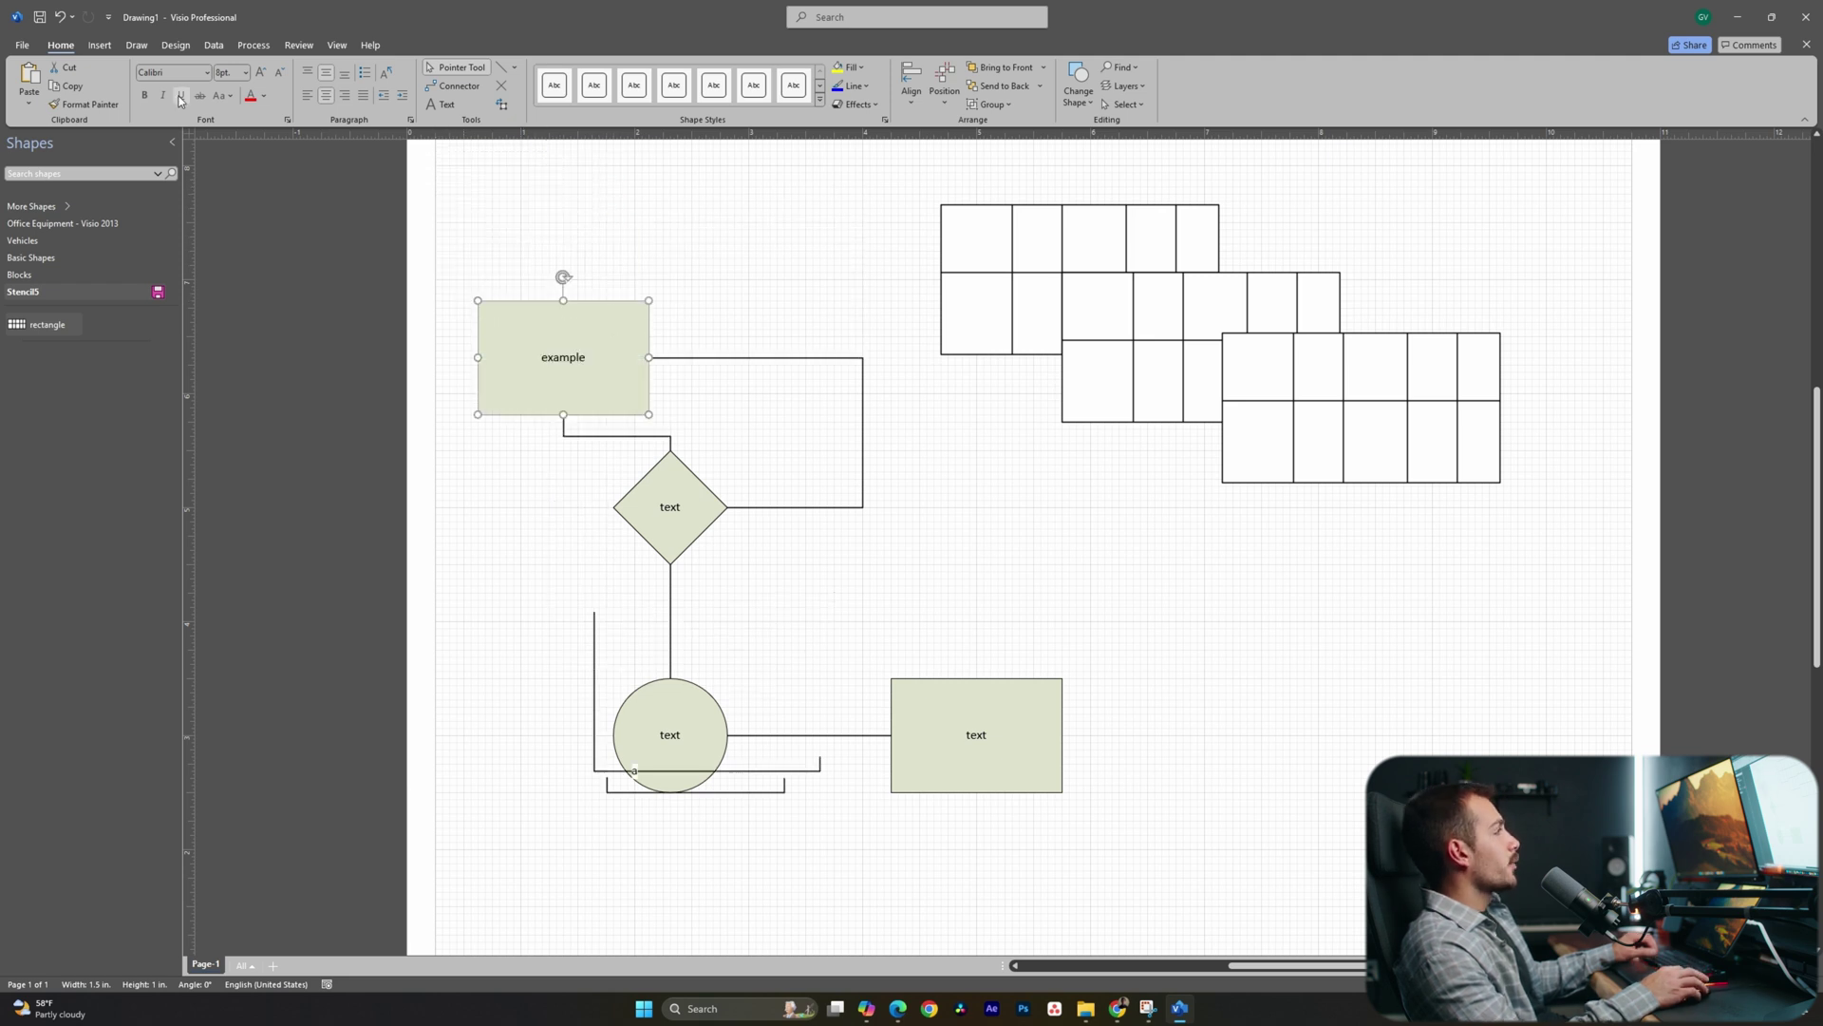
# - Add an 'Indigo software' text box and move it toward the lower right
pyautogui.click(438, 104)
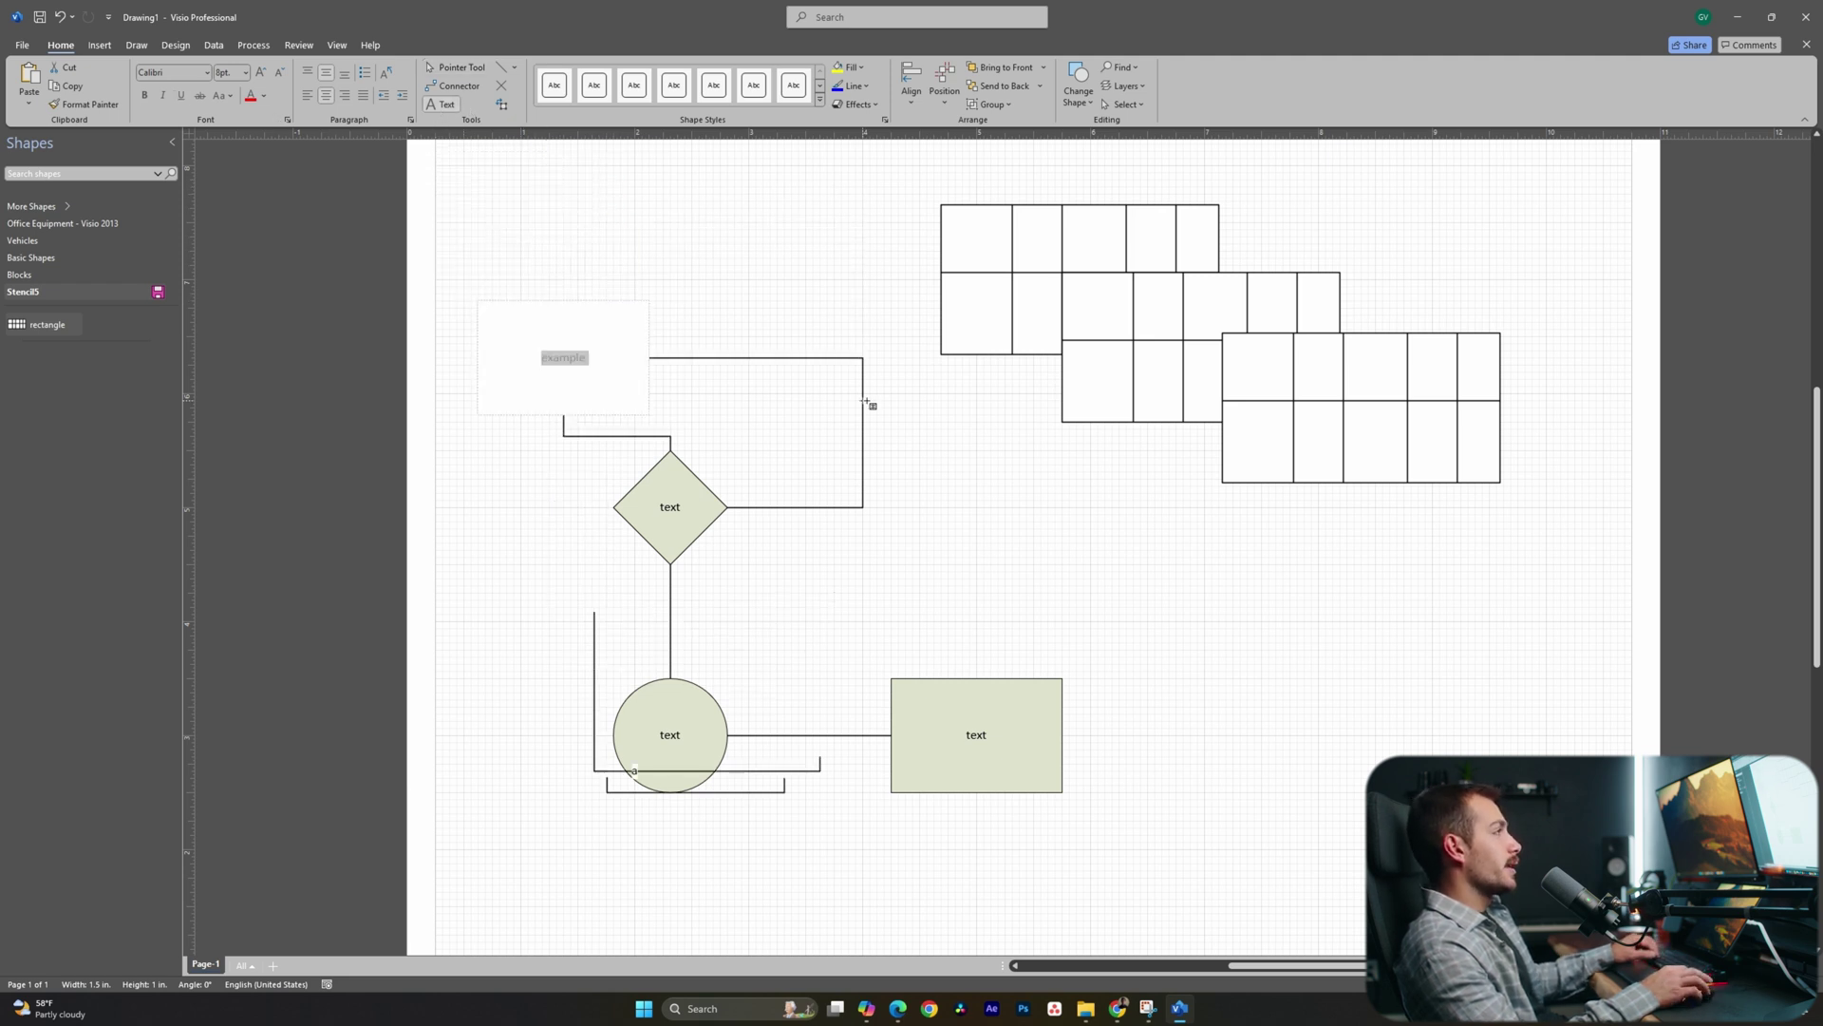
pyautogui.moveTo(1219, 622); pyautogui.dragTo(1446, 741)
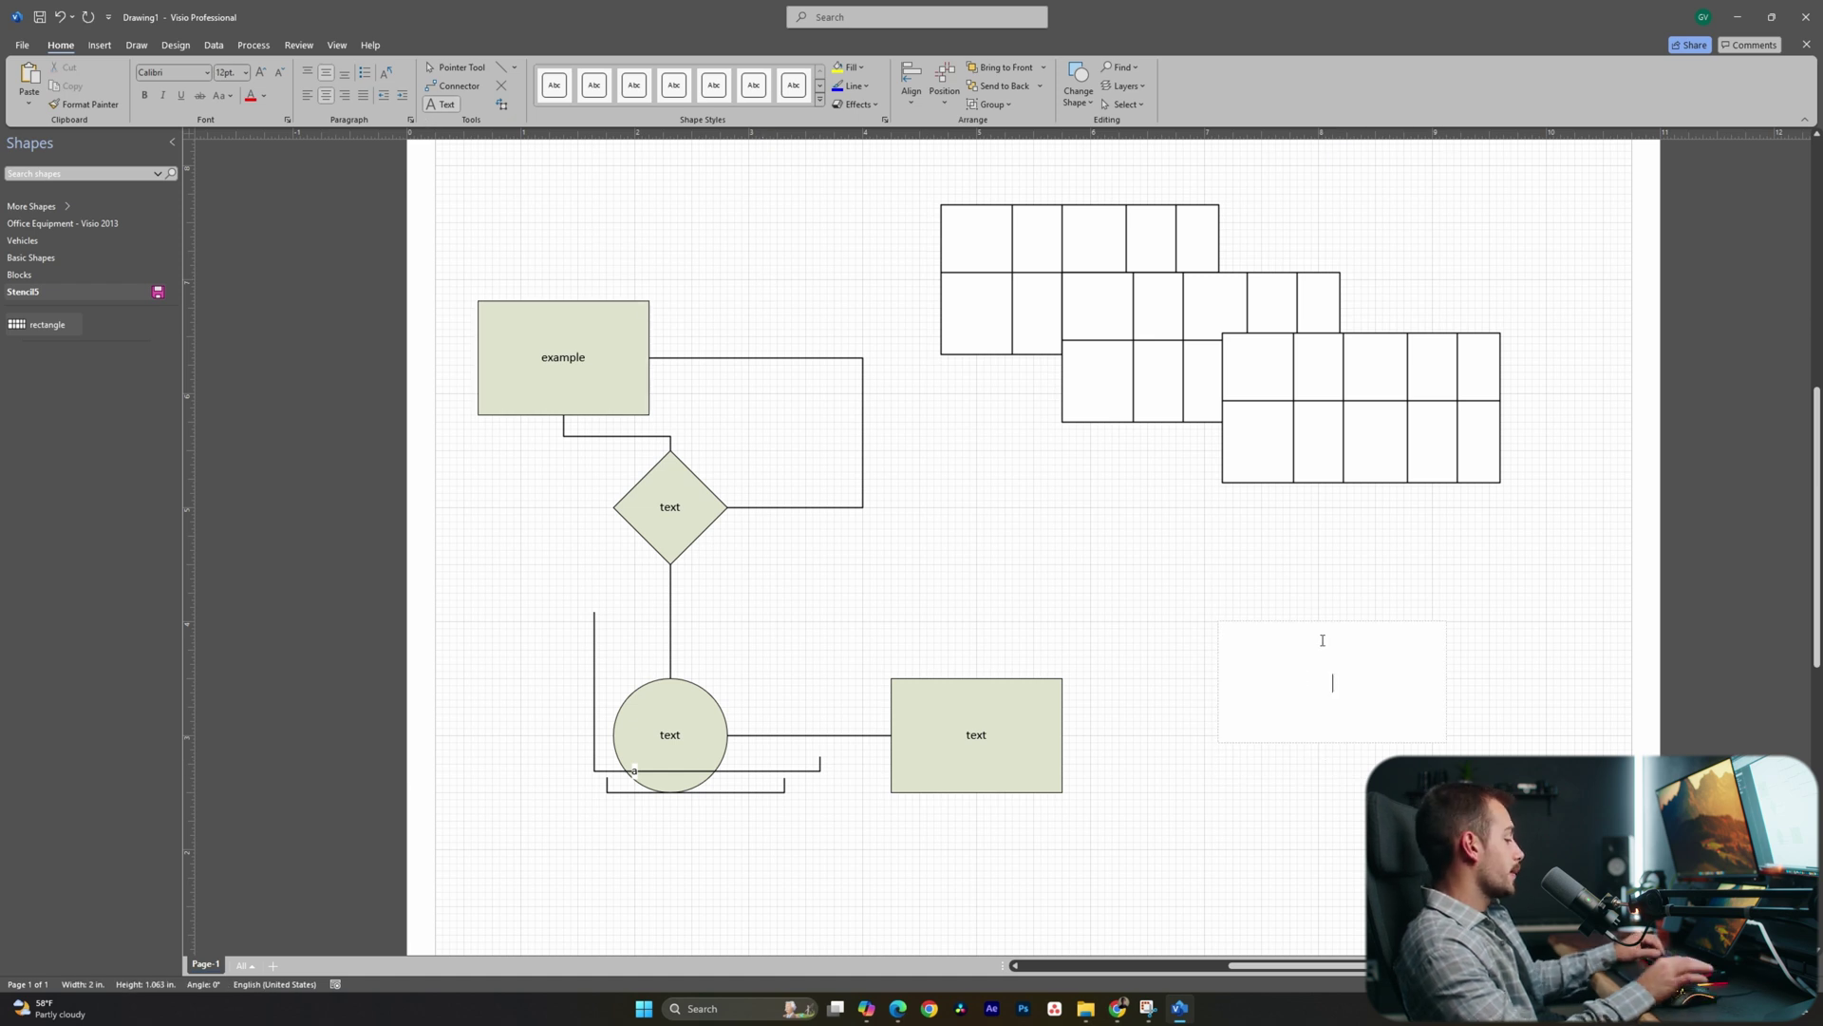
pyautogui.write('Indigo software')
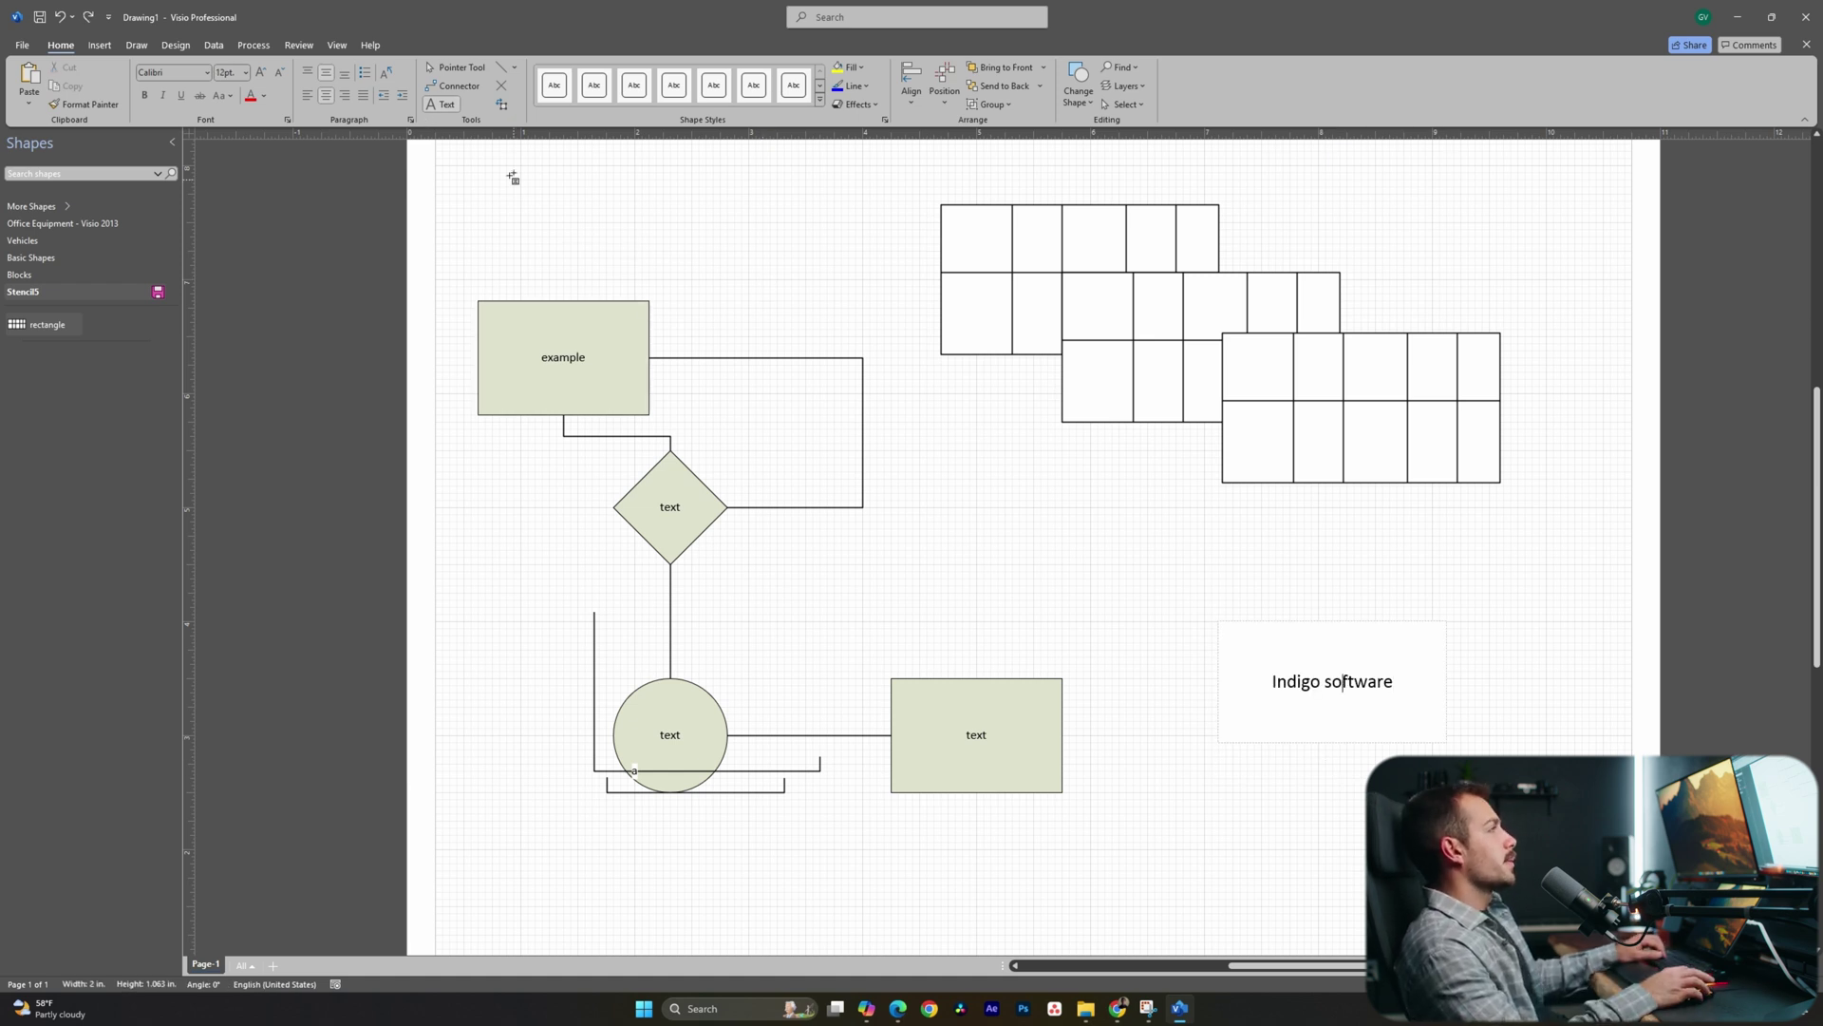
pyautogui.click(466, 67)
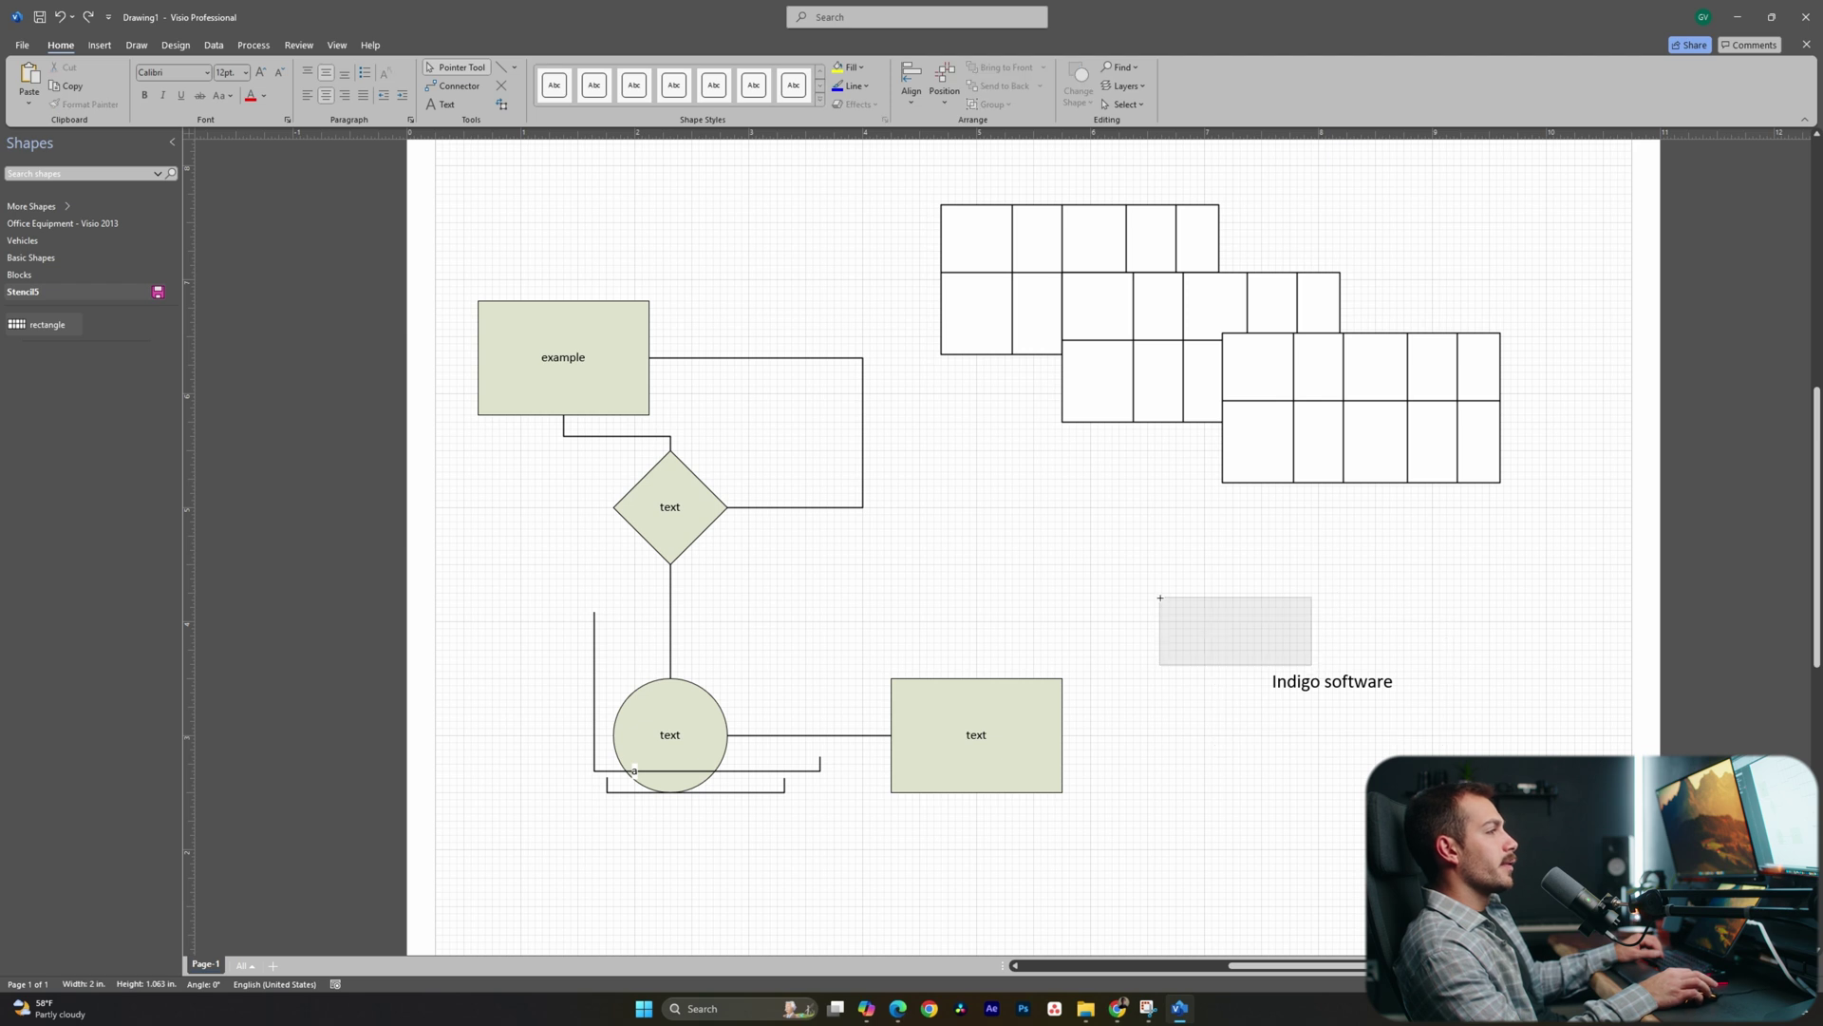
pyautogui.moveTo(1334, 693); pyautogui.dragTo(1258, 848)
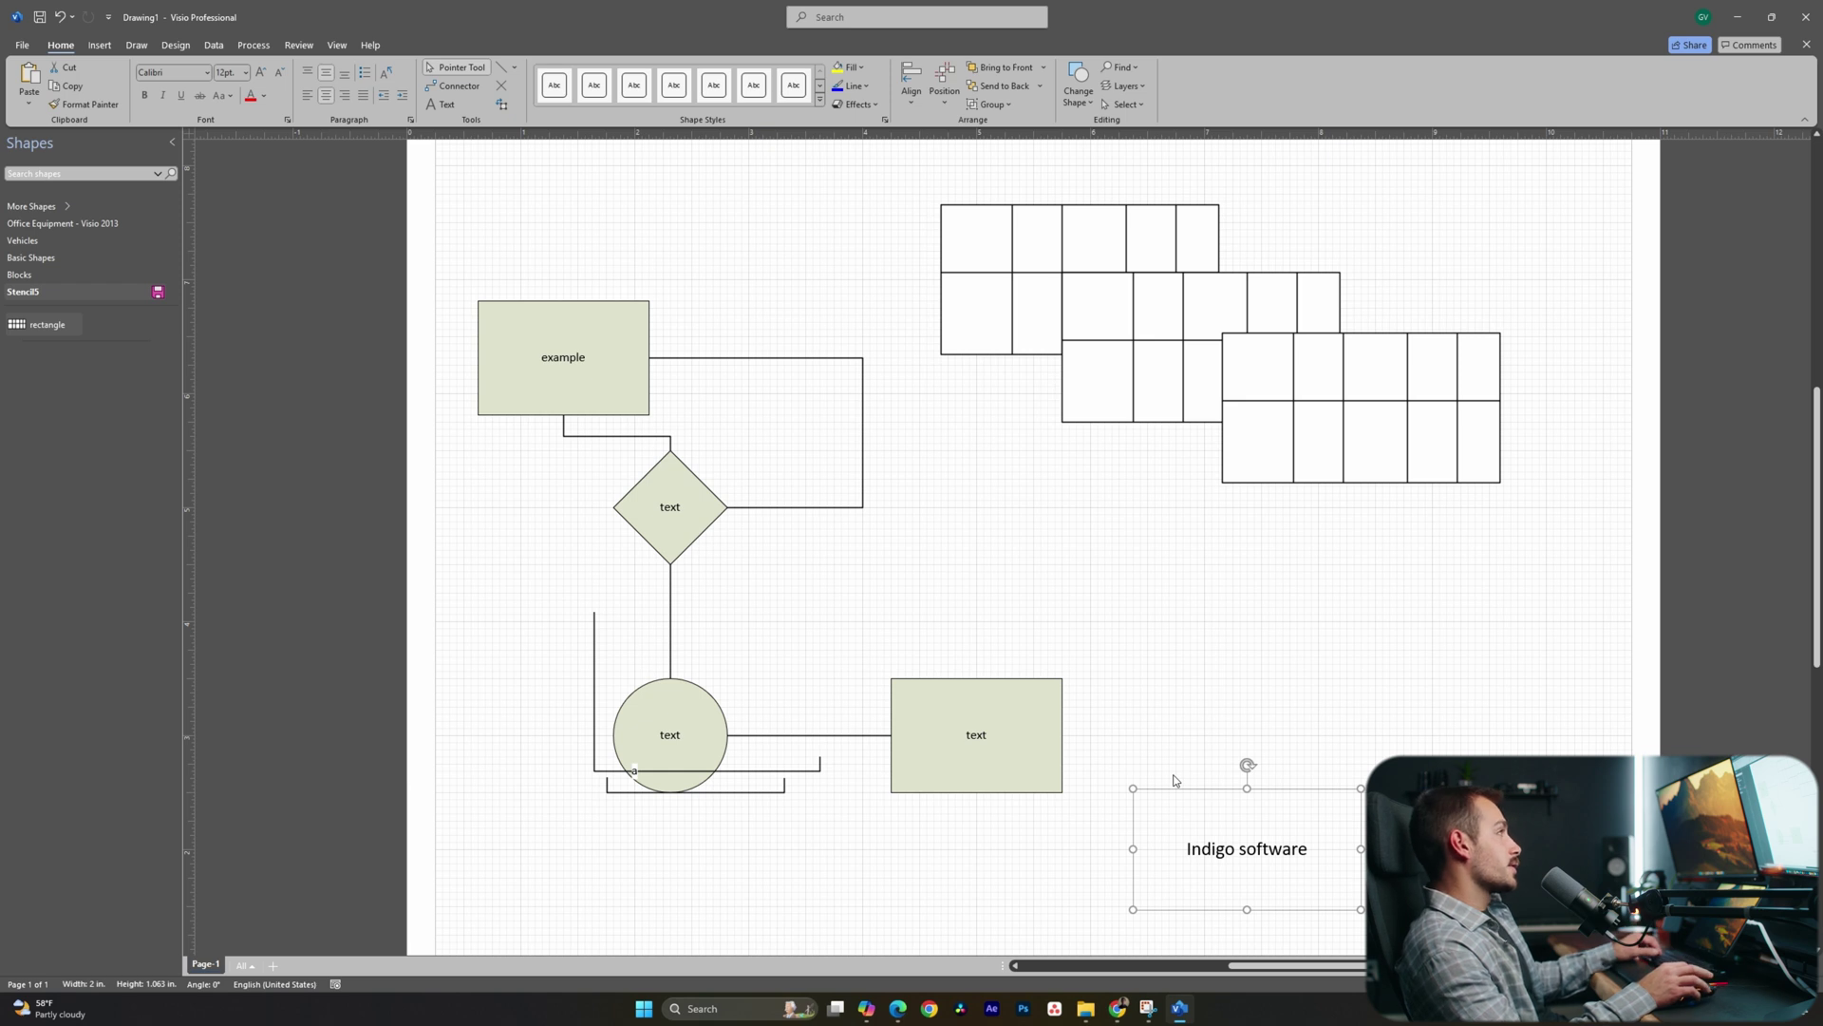
# - Format the 'Indigo software' text in Bahnschrift, italic and green
pyautogui.doubleClick(1243, 861)
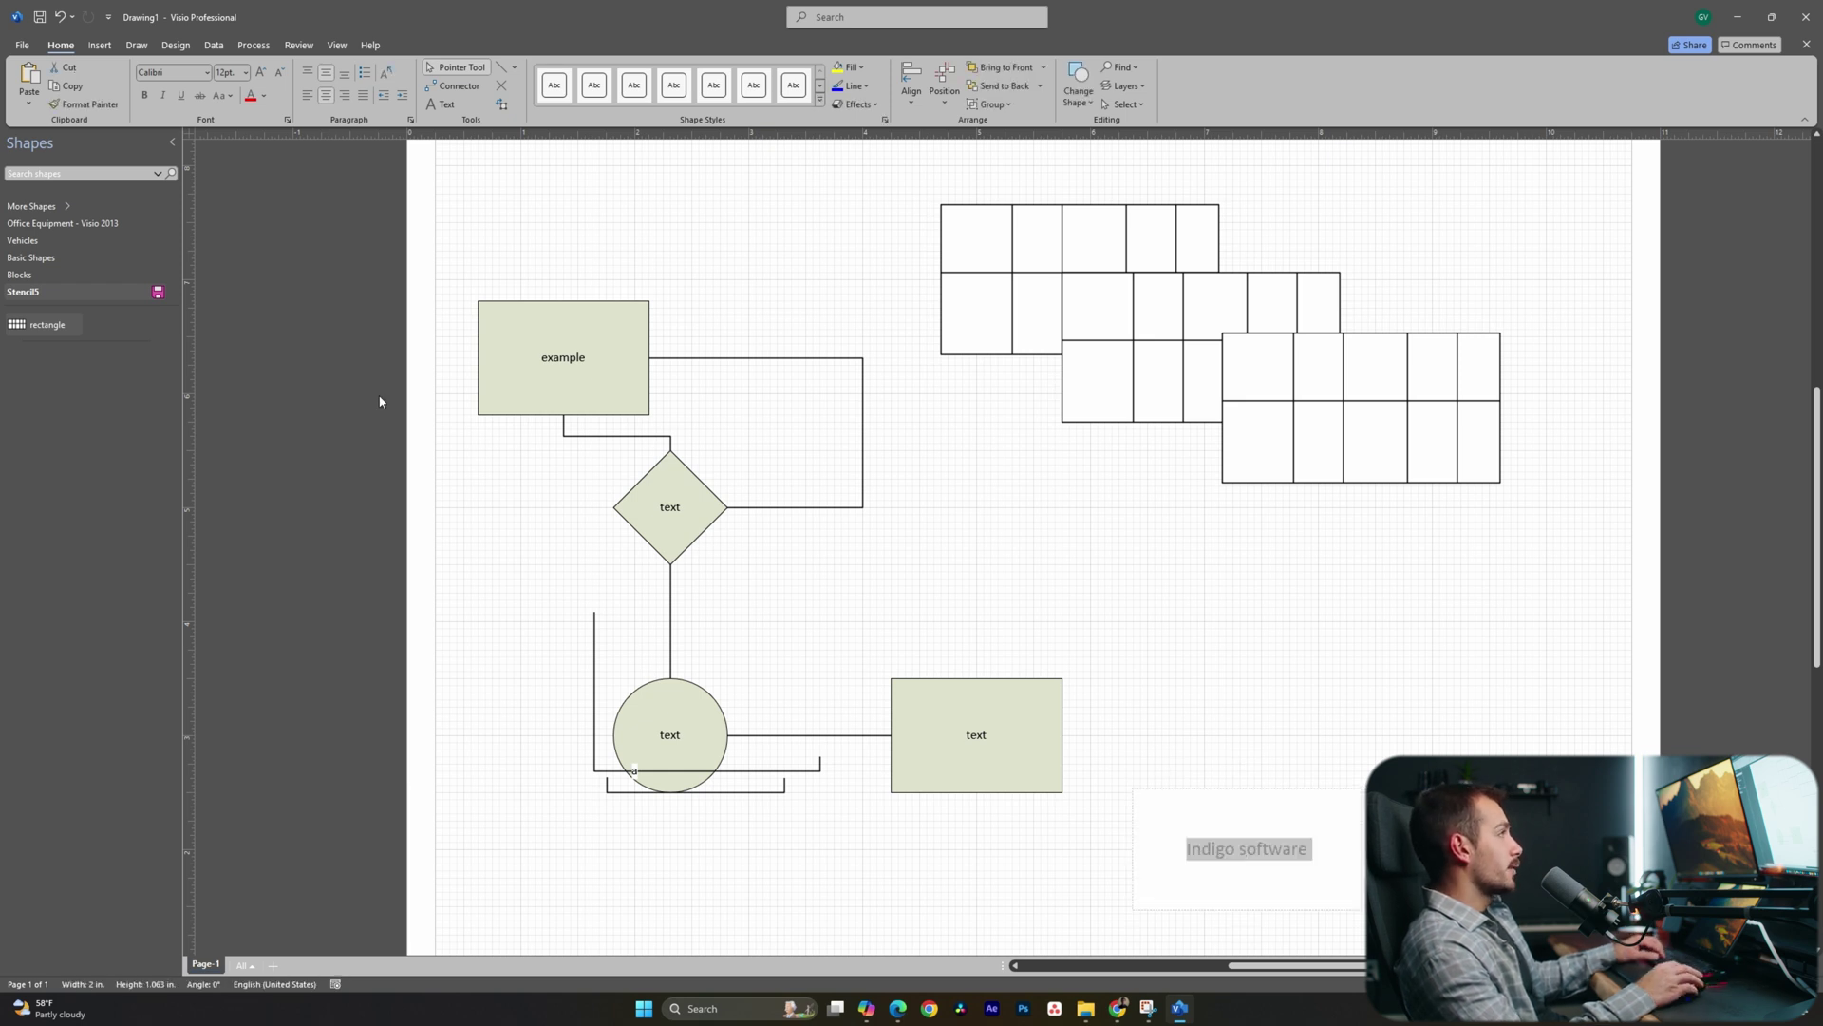
pyautogui.click(205, 76)
pyautogui.click(171, 119)
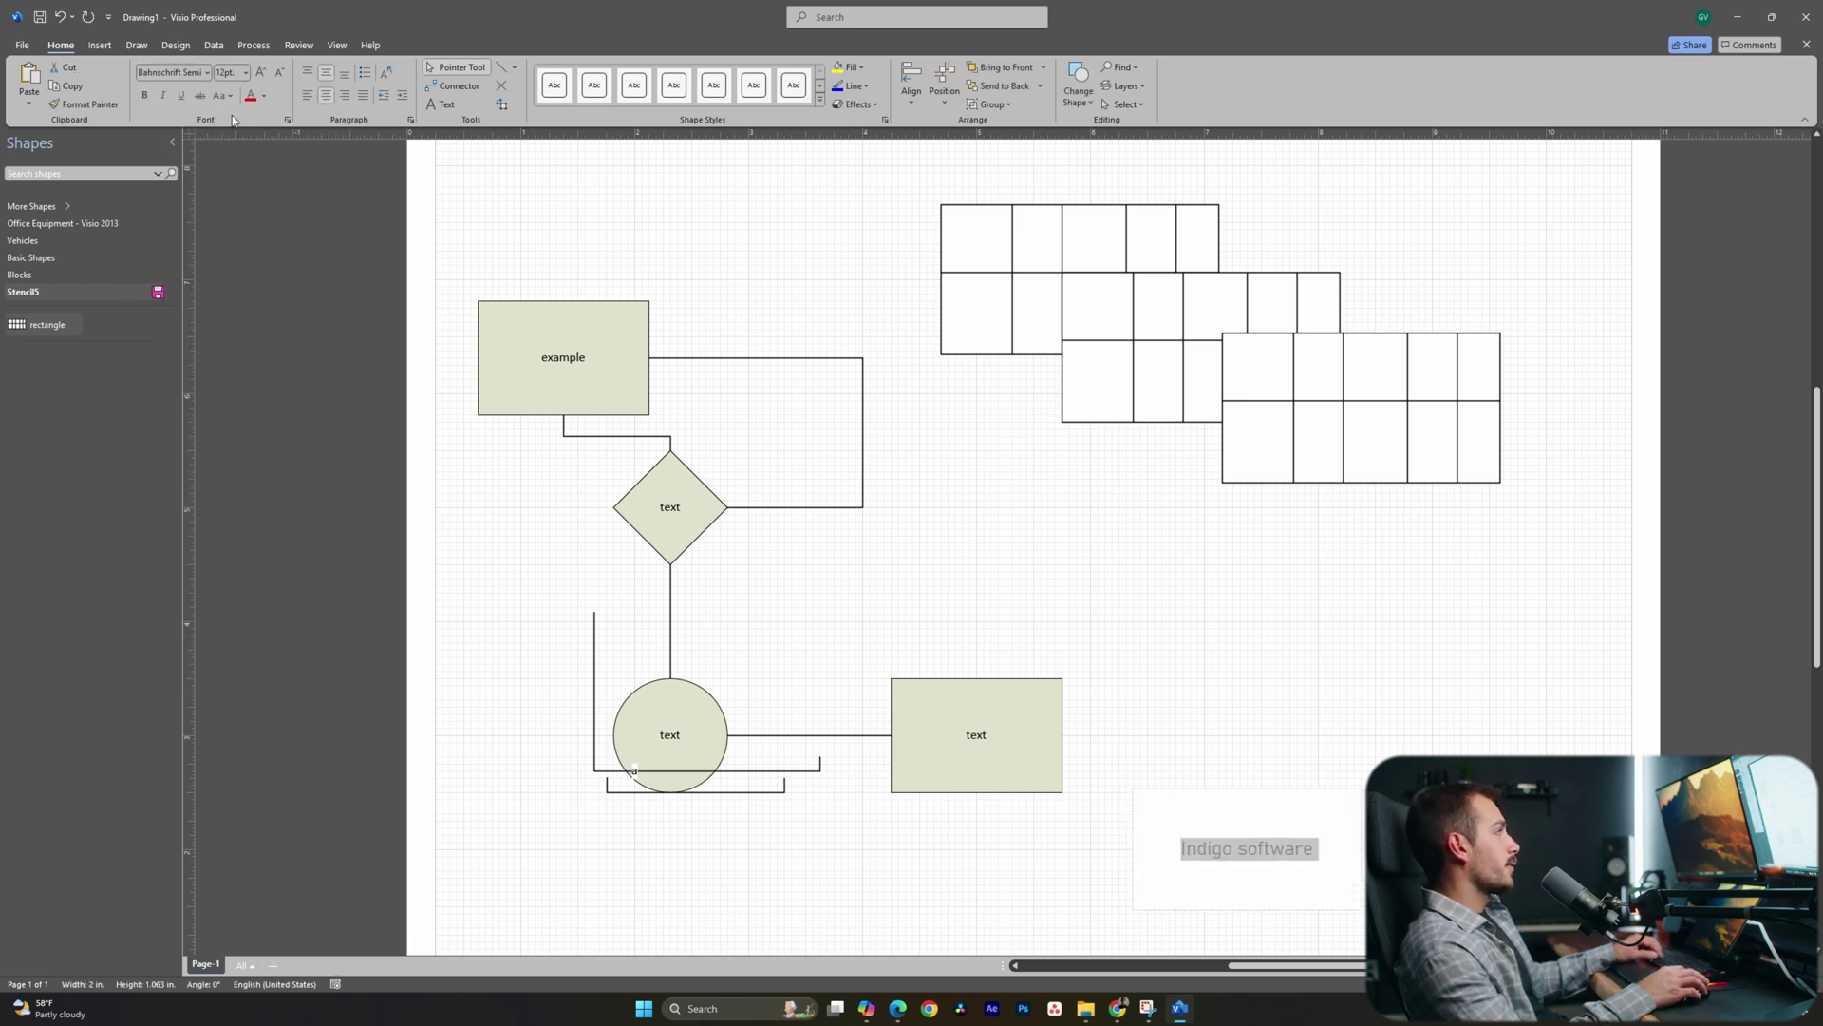
pyautogui.click(163, 95)
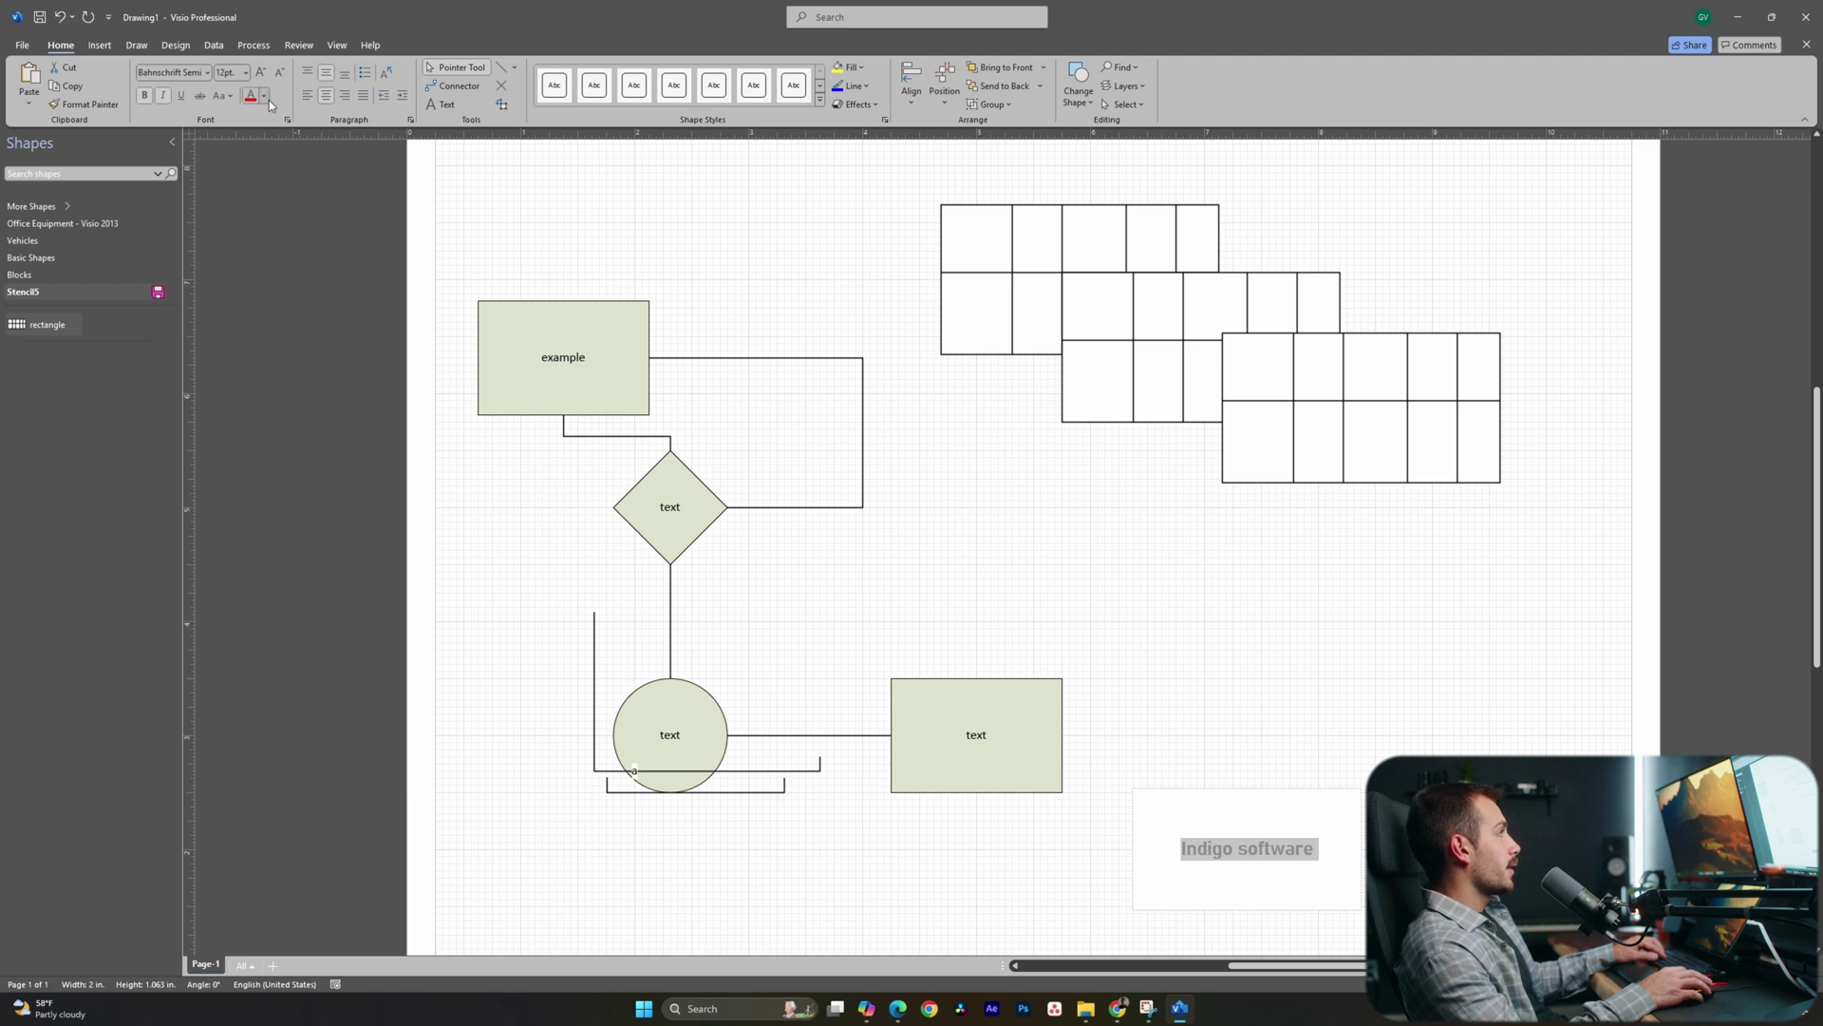
pyautogui.click(264, 96)
pyautogui.click(311, 156)
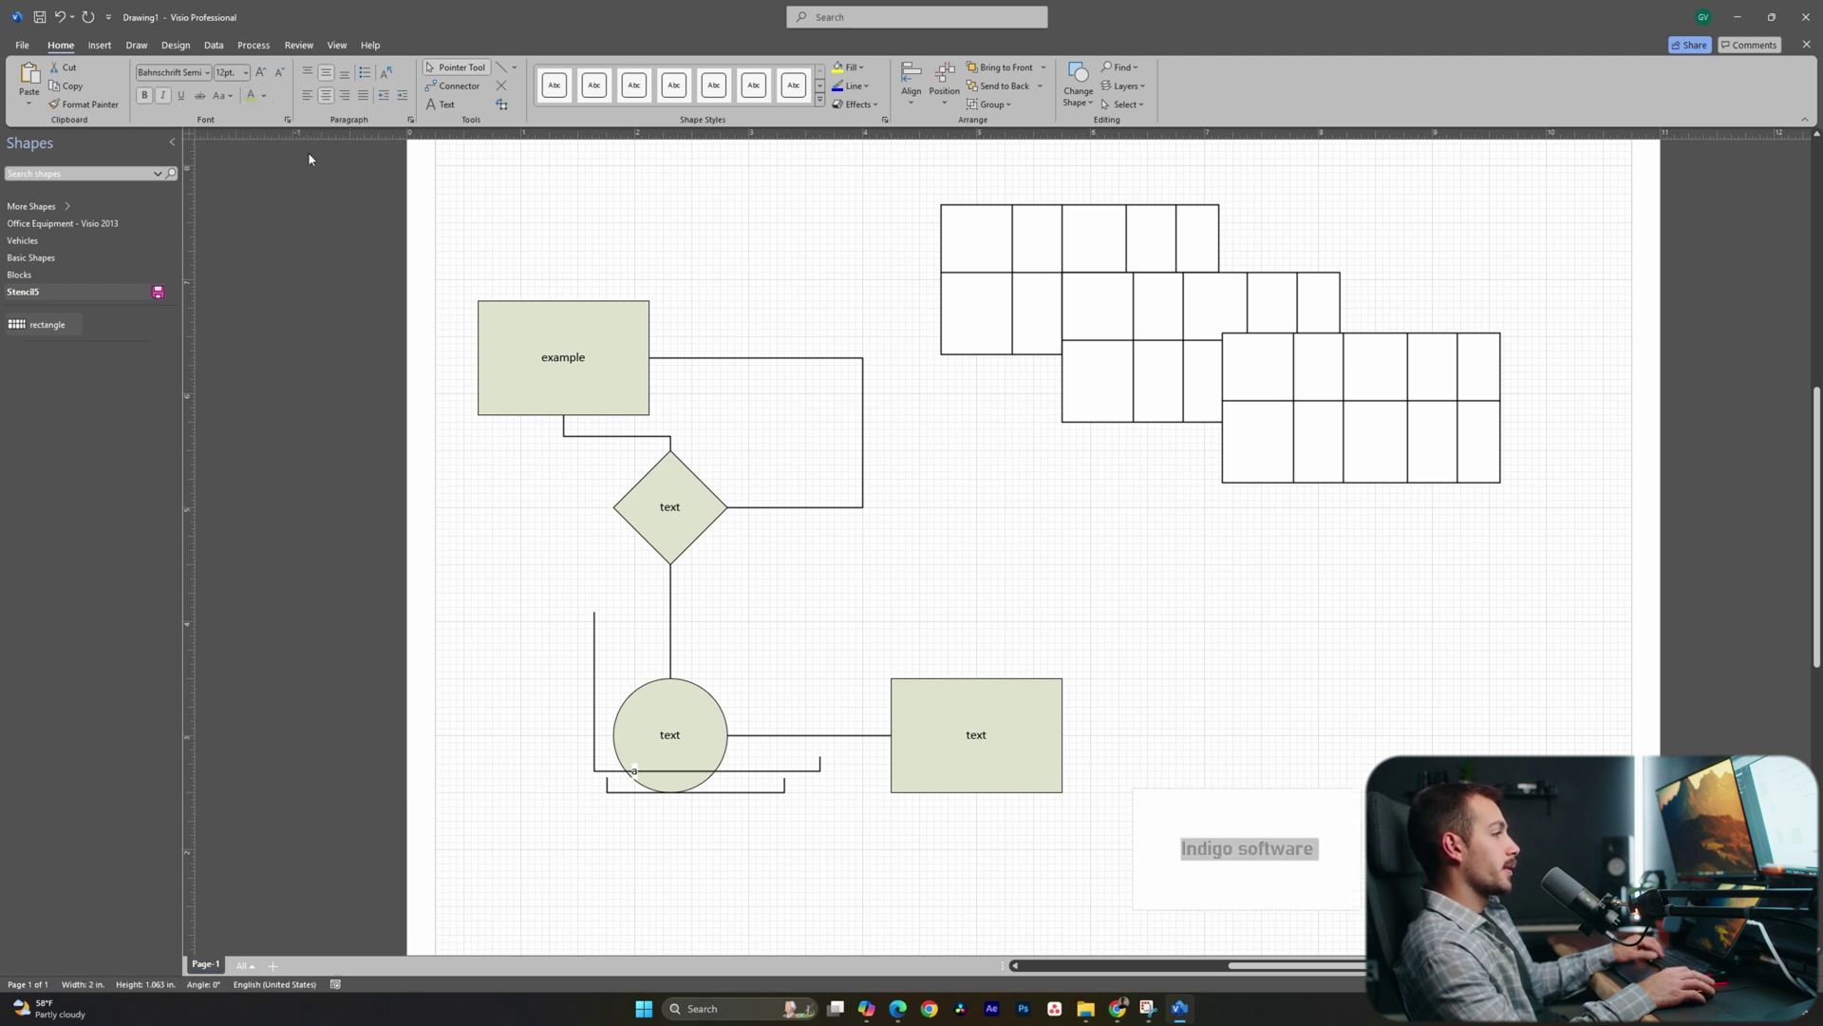
pyautogui.click(1170, 486)
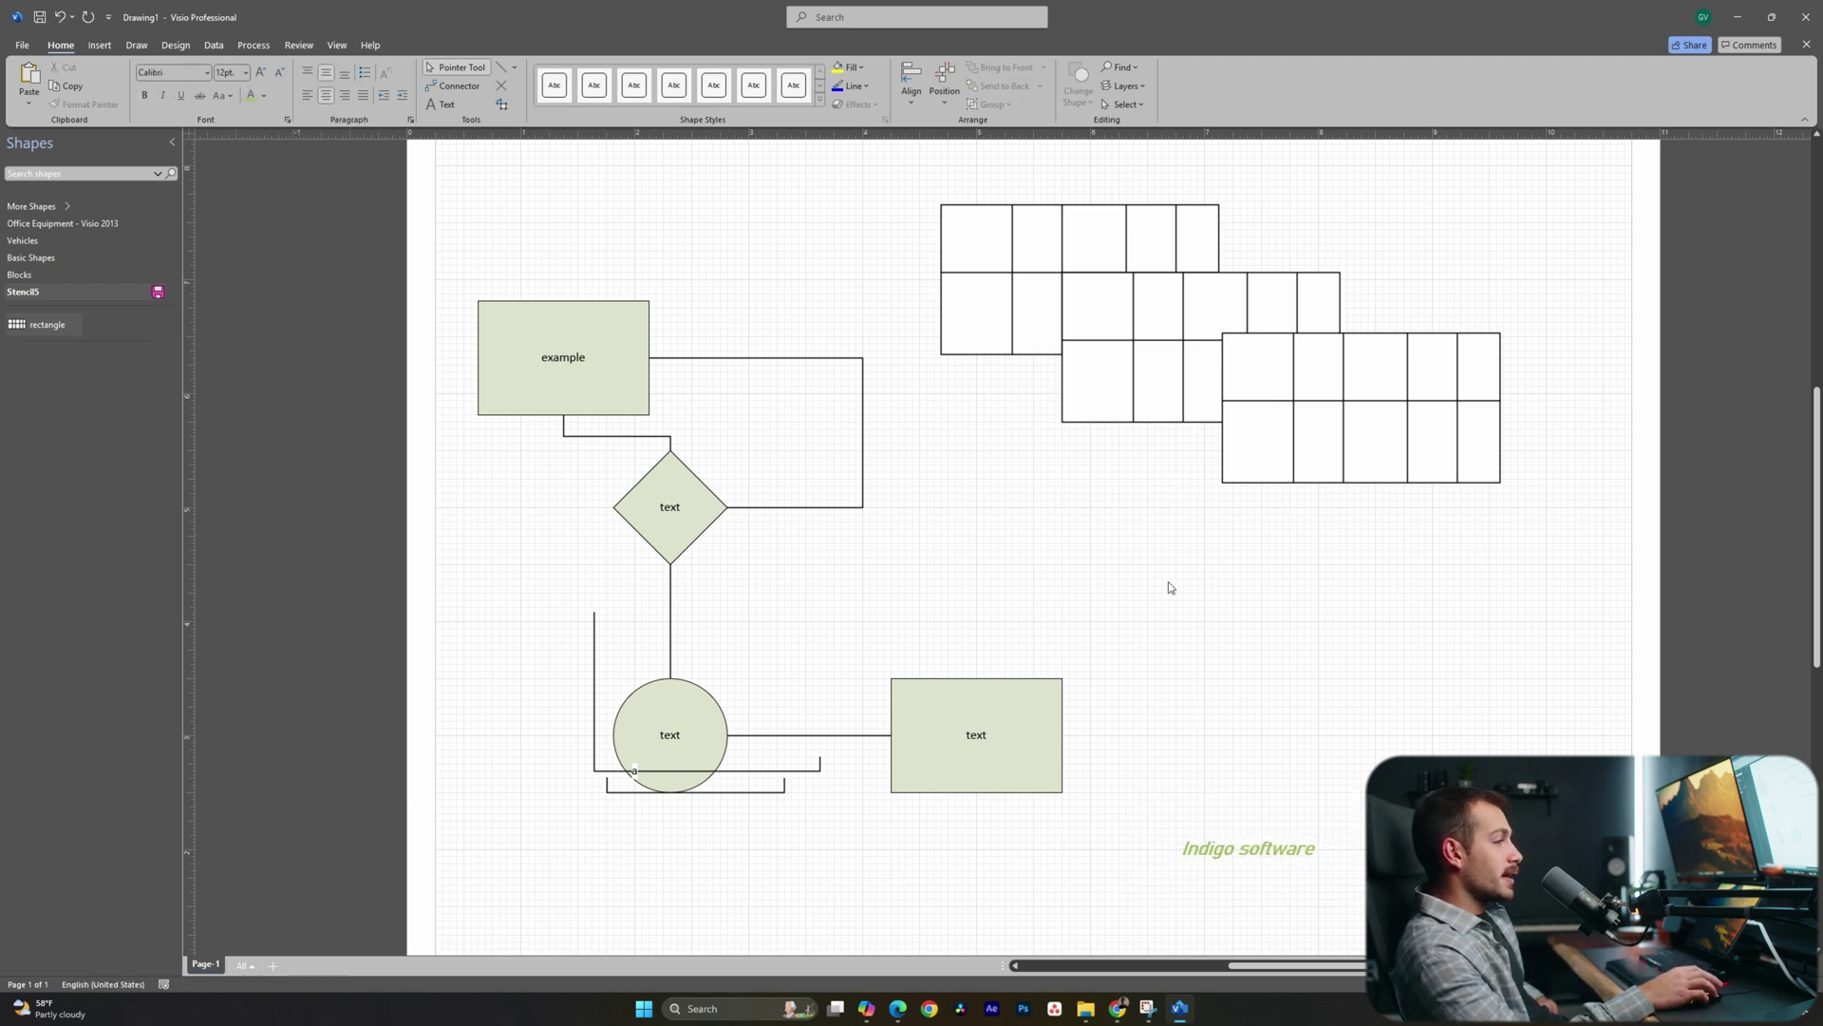
# - Give the lower-right table a purple fill and gold lines
pyautogui.click(1332, 432)
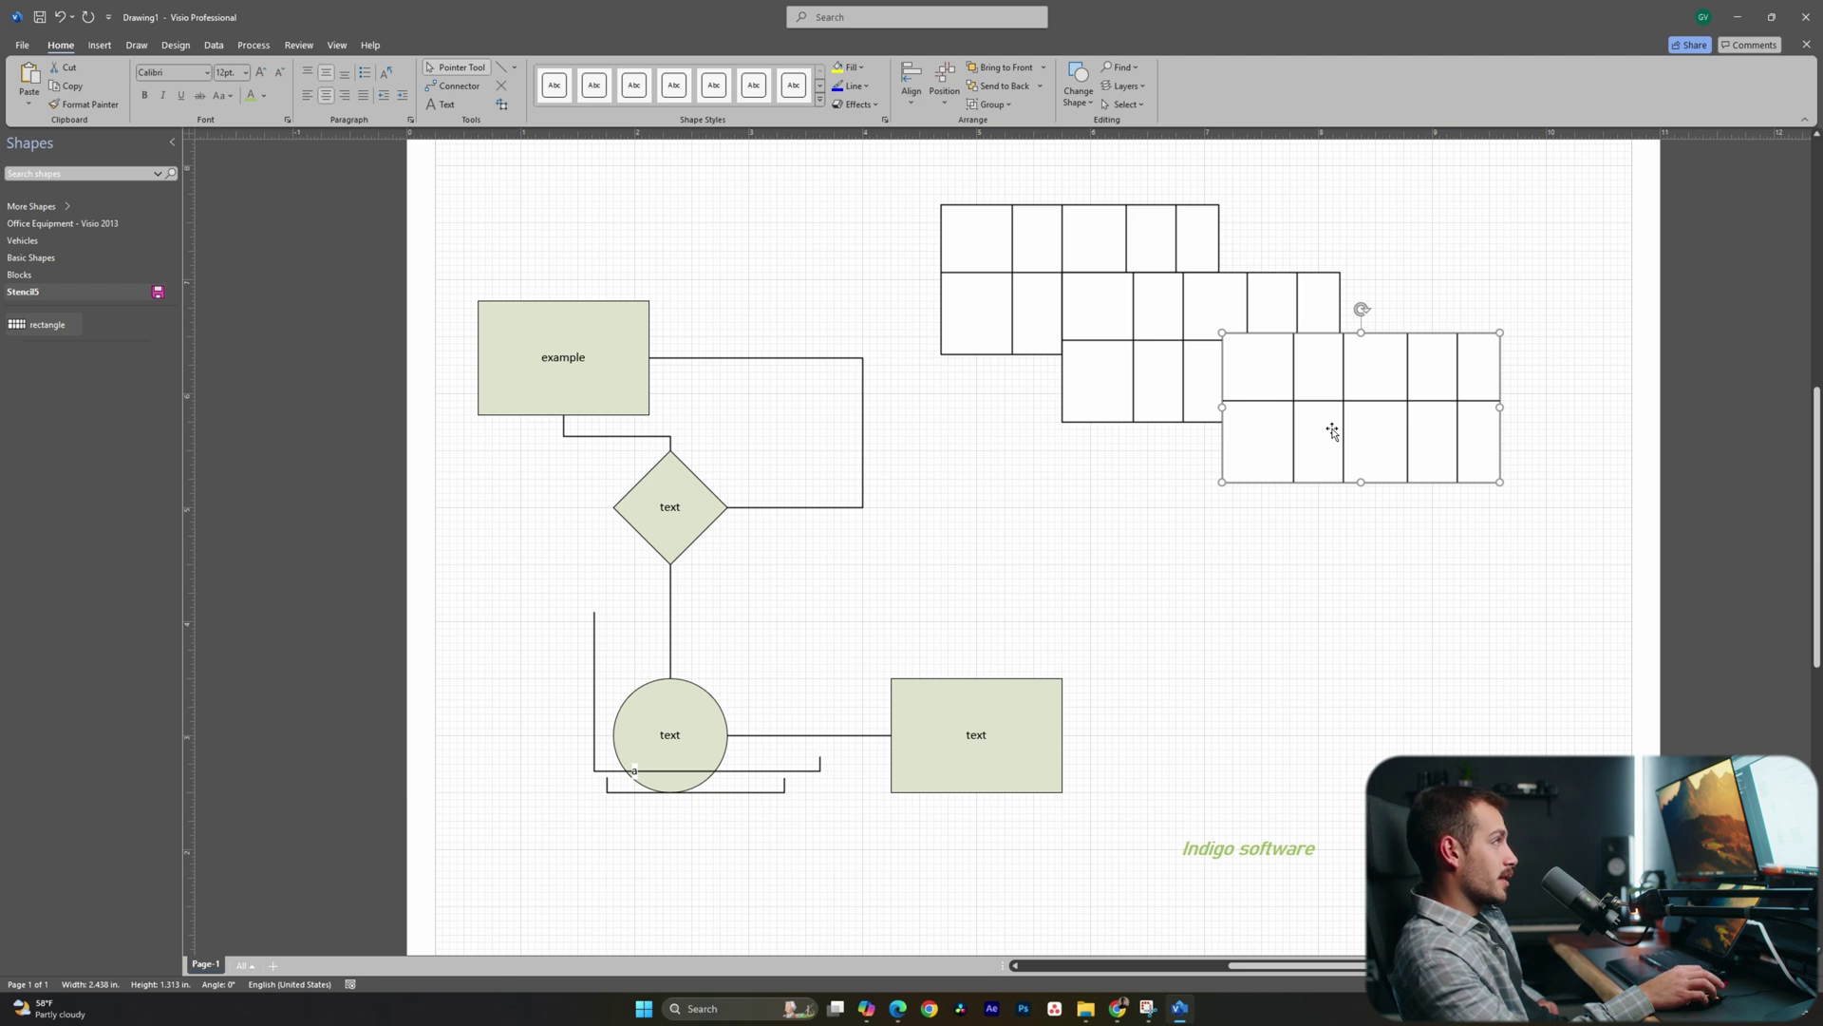
pyautogui.click(851, 67)
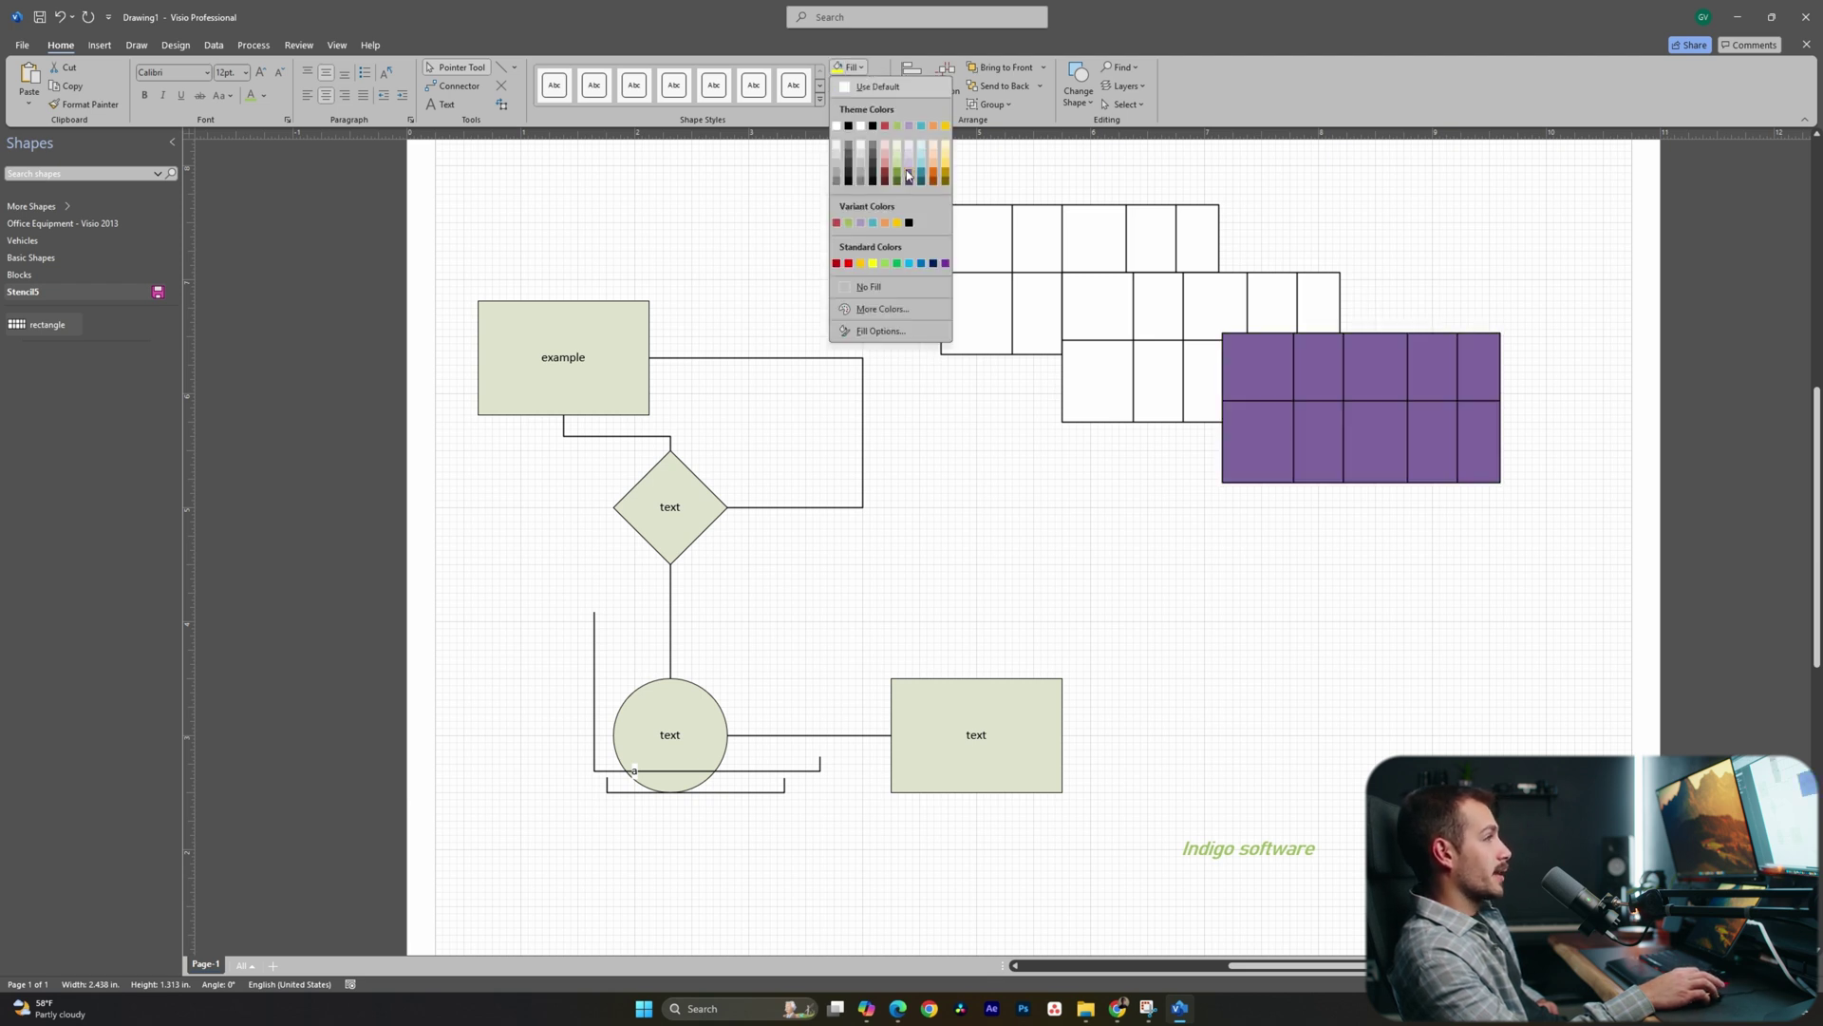
pyautogui.click(907, 174)
pyautogui.click(866, 87)
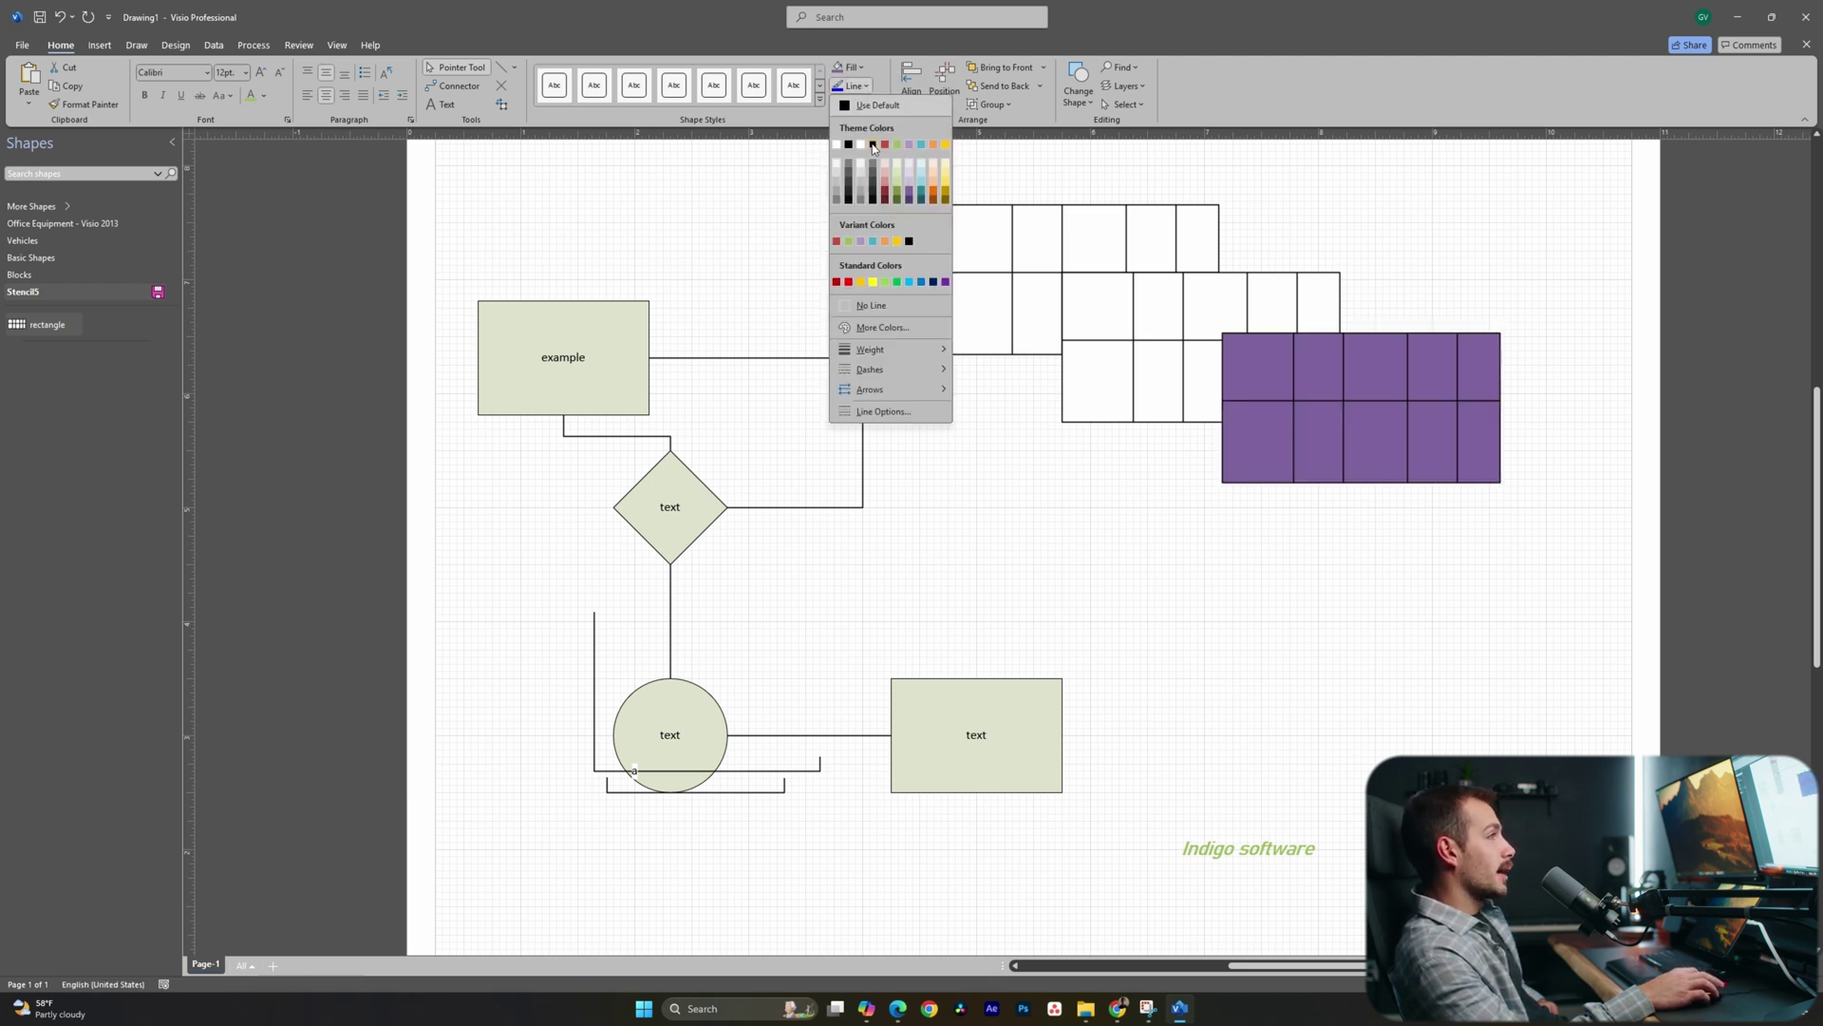
pyautogui.click(938, 144)
pyautogui.click(858, 104)
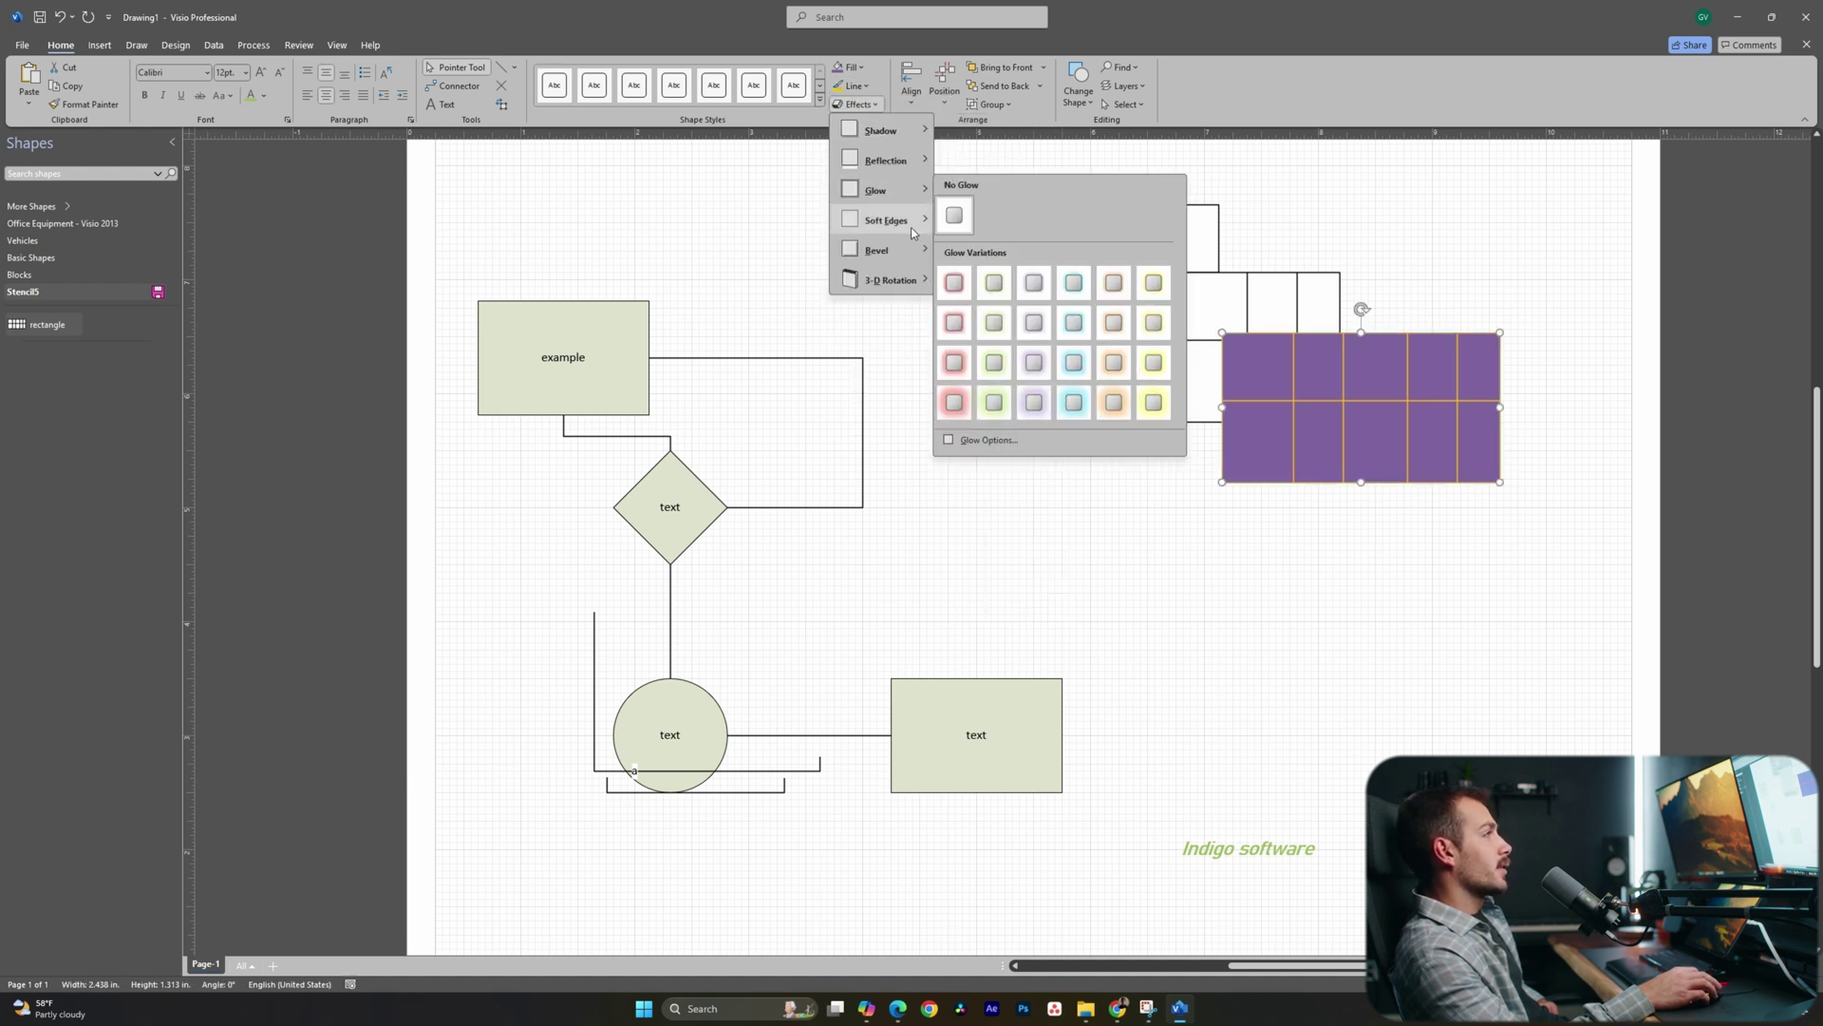
pyautogui.press('Escape')
pyautogui.press('Escape')
pyautogui.press('Escape')
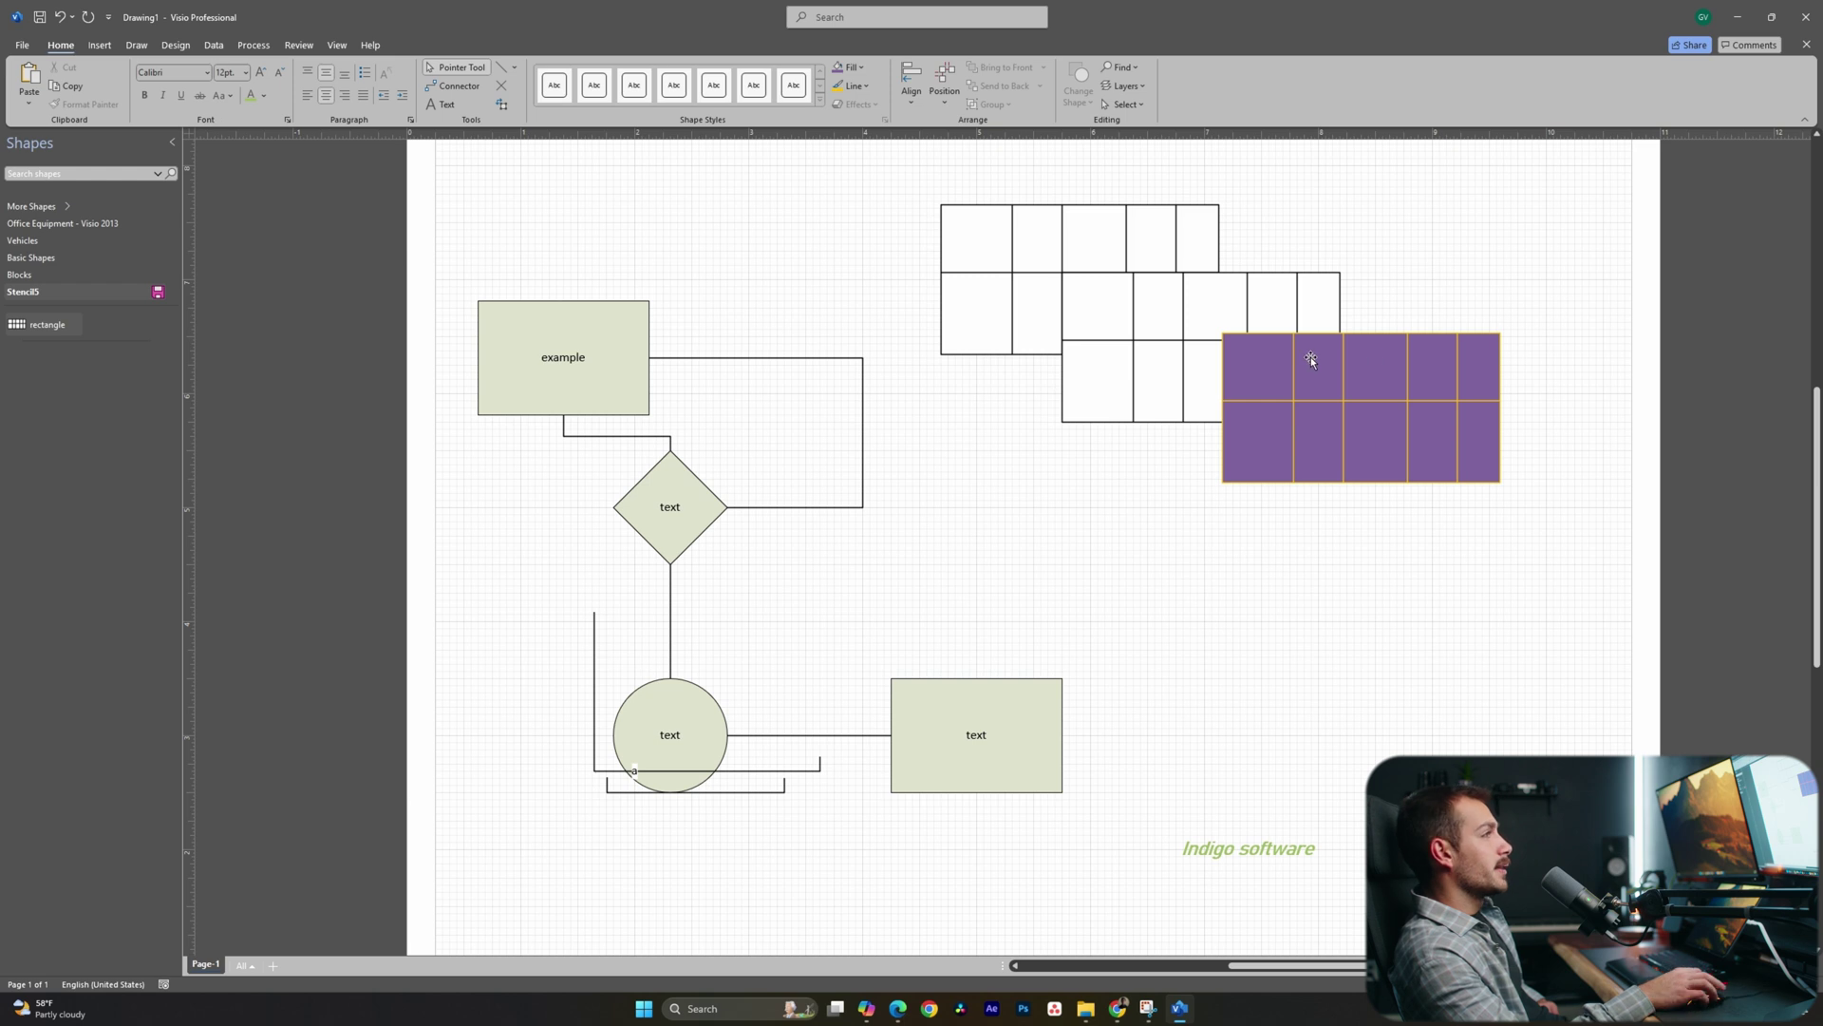
# - Move the purple table, shrink it to 2 inches wide, straighten it, then delete it
pyautogui.moveTo(1310, 356); pyautogui.dragTo(1154, 476)
pyautogui.moveTo(1269, 453)
pyautogui.mouseDown()
pyautogui.moveTo(1298, 463)
pyautogui.moveTo(1269, 453)
pyautogui.mouseUp()
pyautogui.moveTo(1208, 505); pyautogui.dragTo(1085, 543)
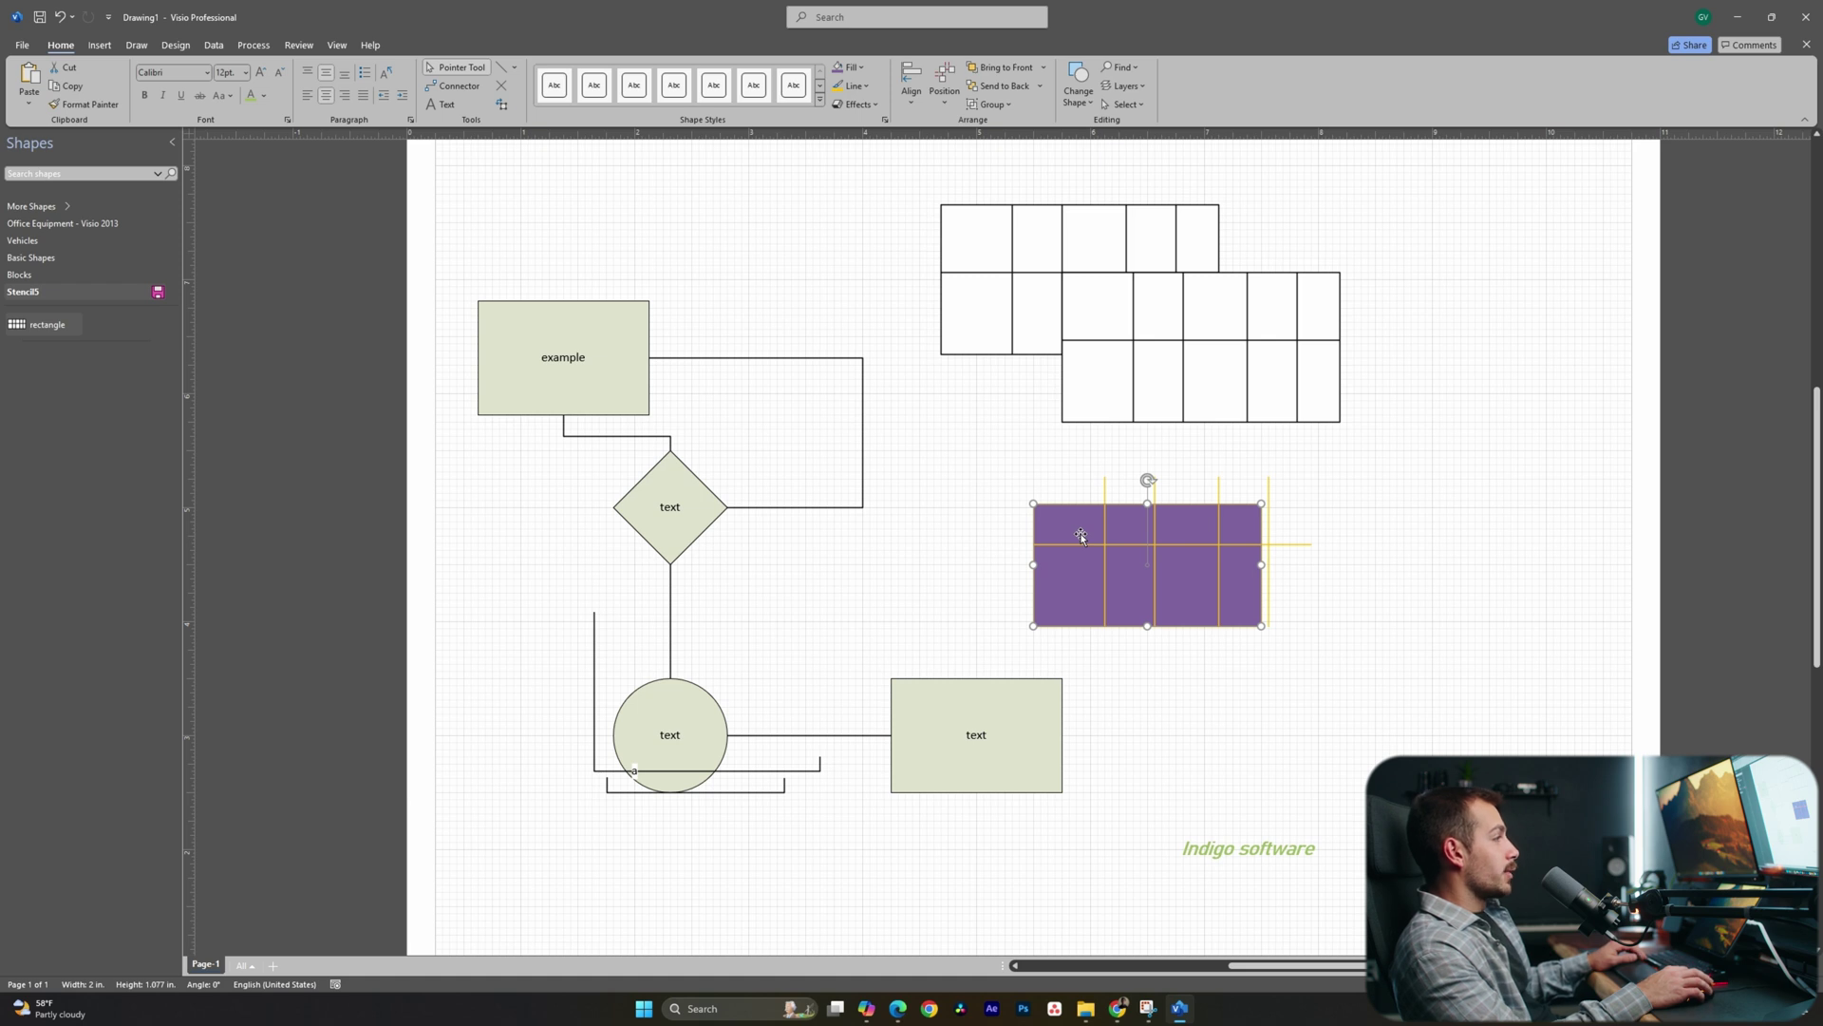
pyautogui.moveTo(1080, 536); pyautogui.dragTo(1169, 498)
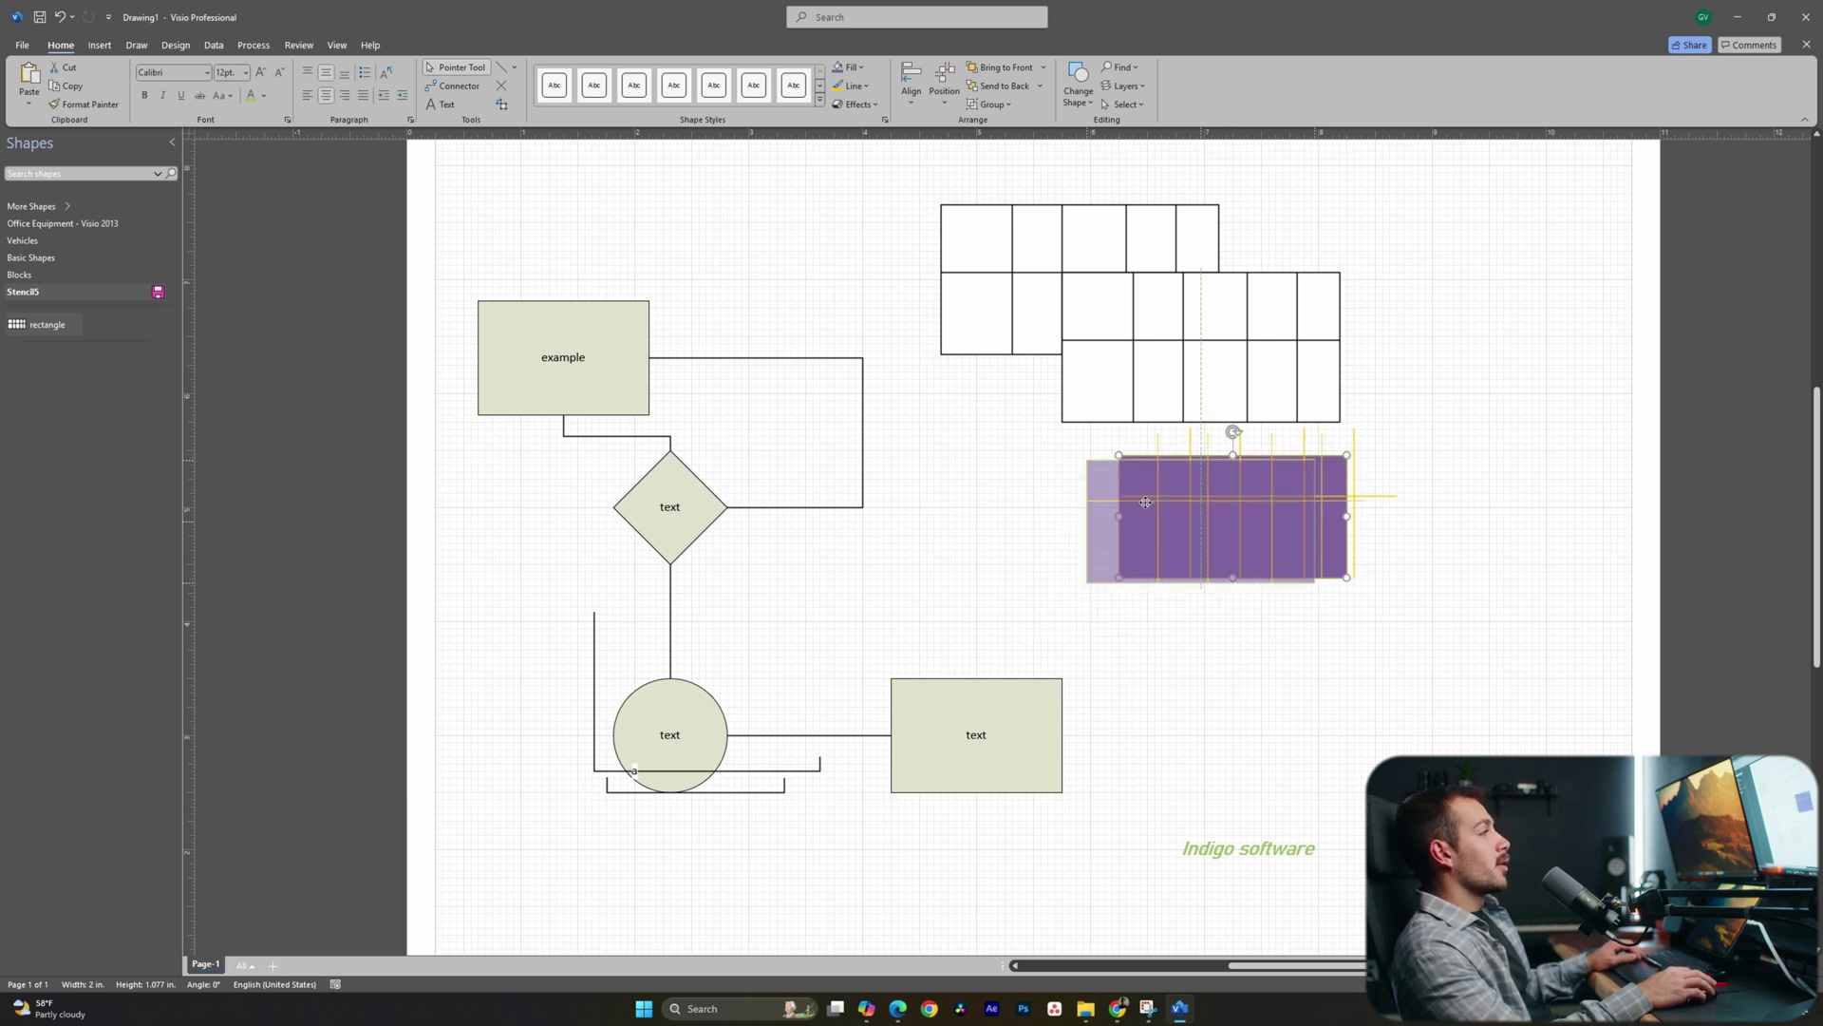
pyautogui.moveTo(1145, 501); pyautogui.dragTo(1137, 511)
pyautogui.rightClick(1138, 511)
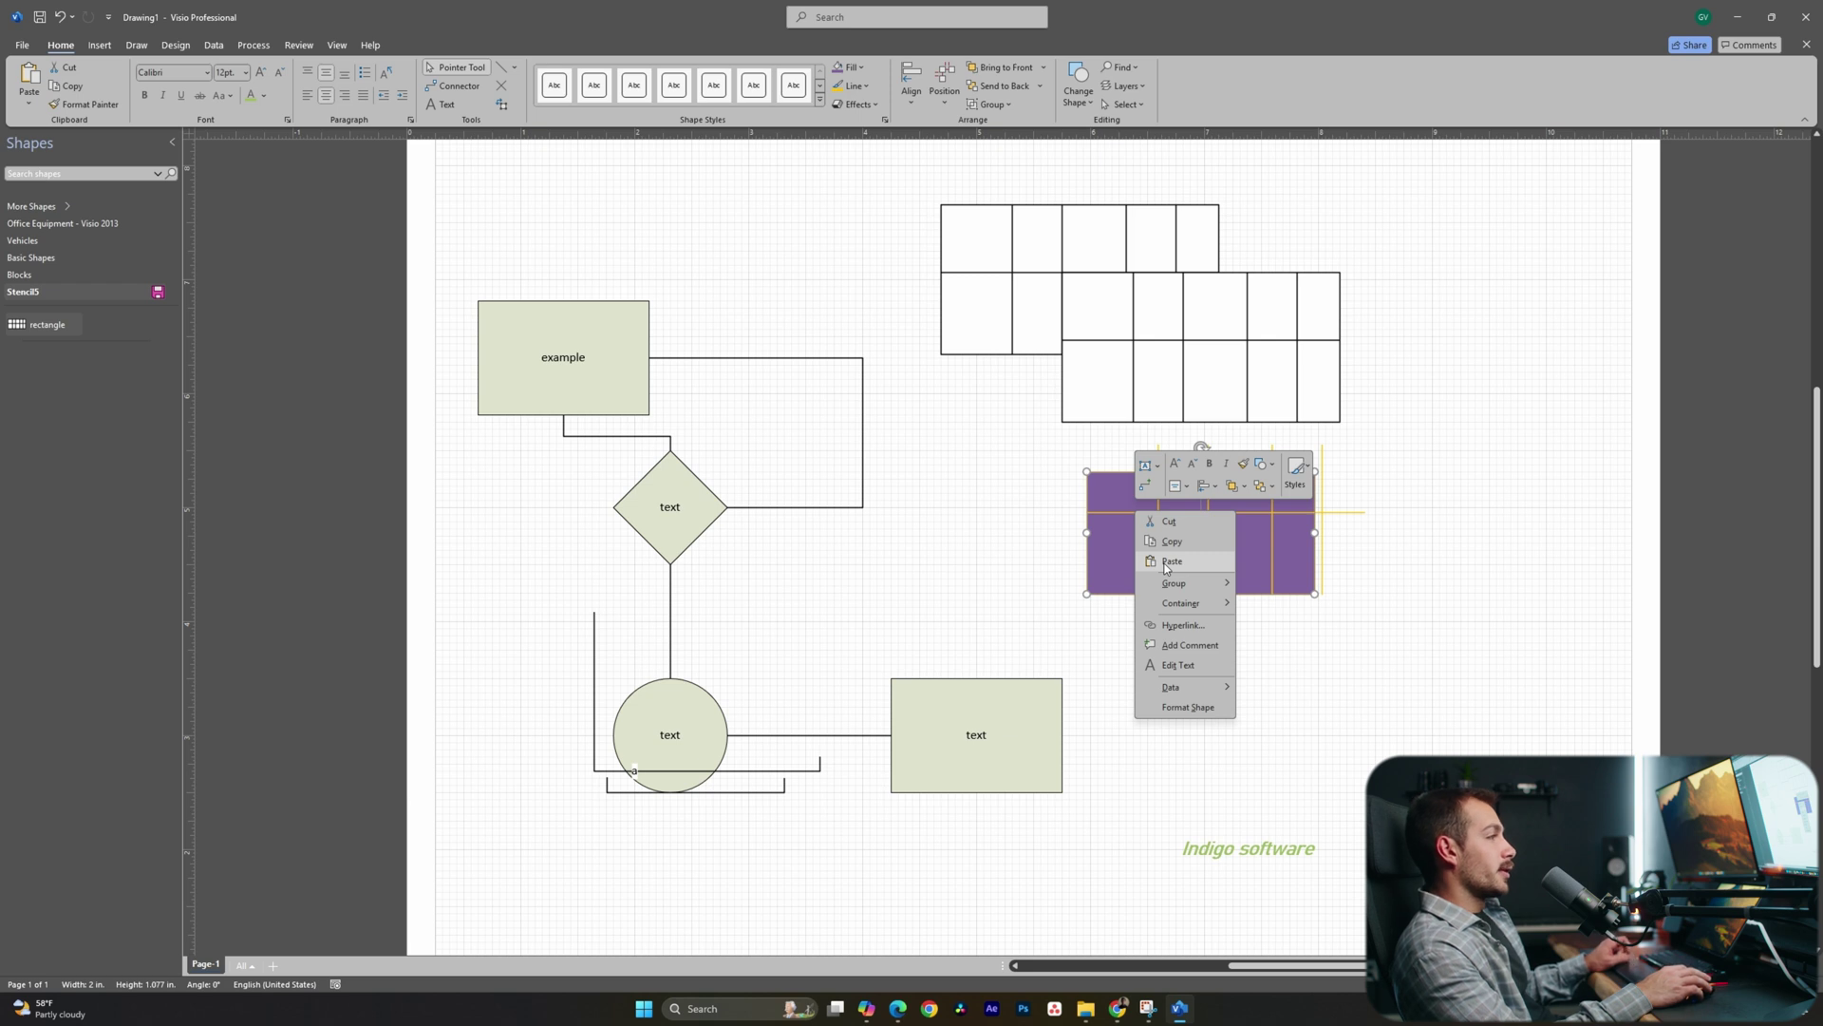
pyautogui.press('Delete')
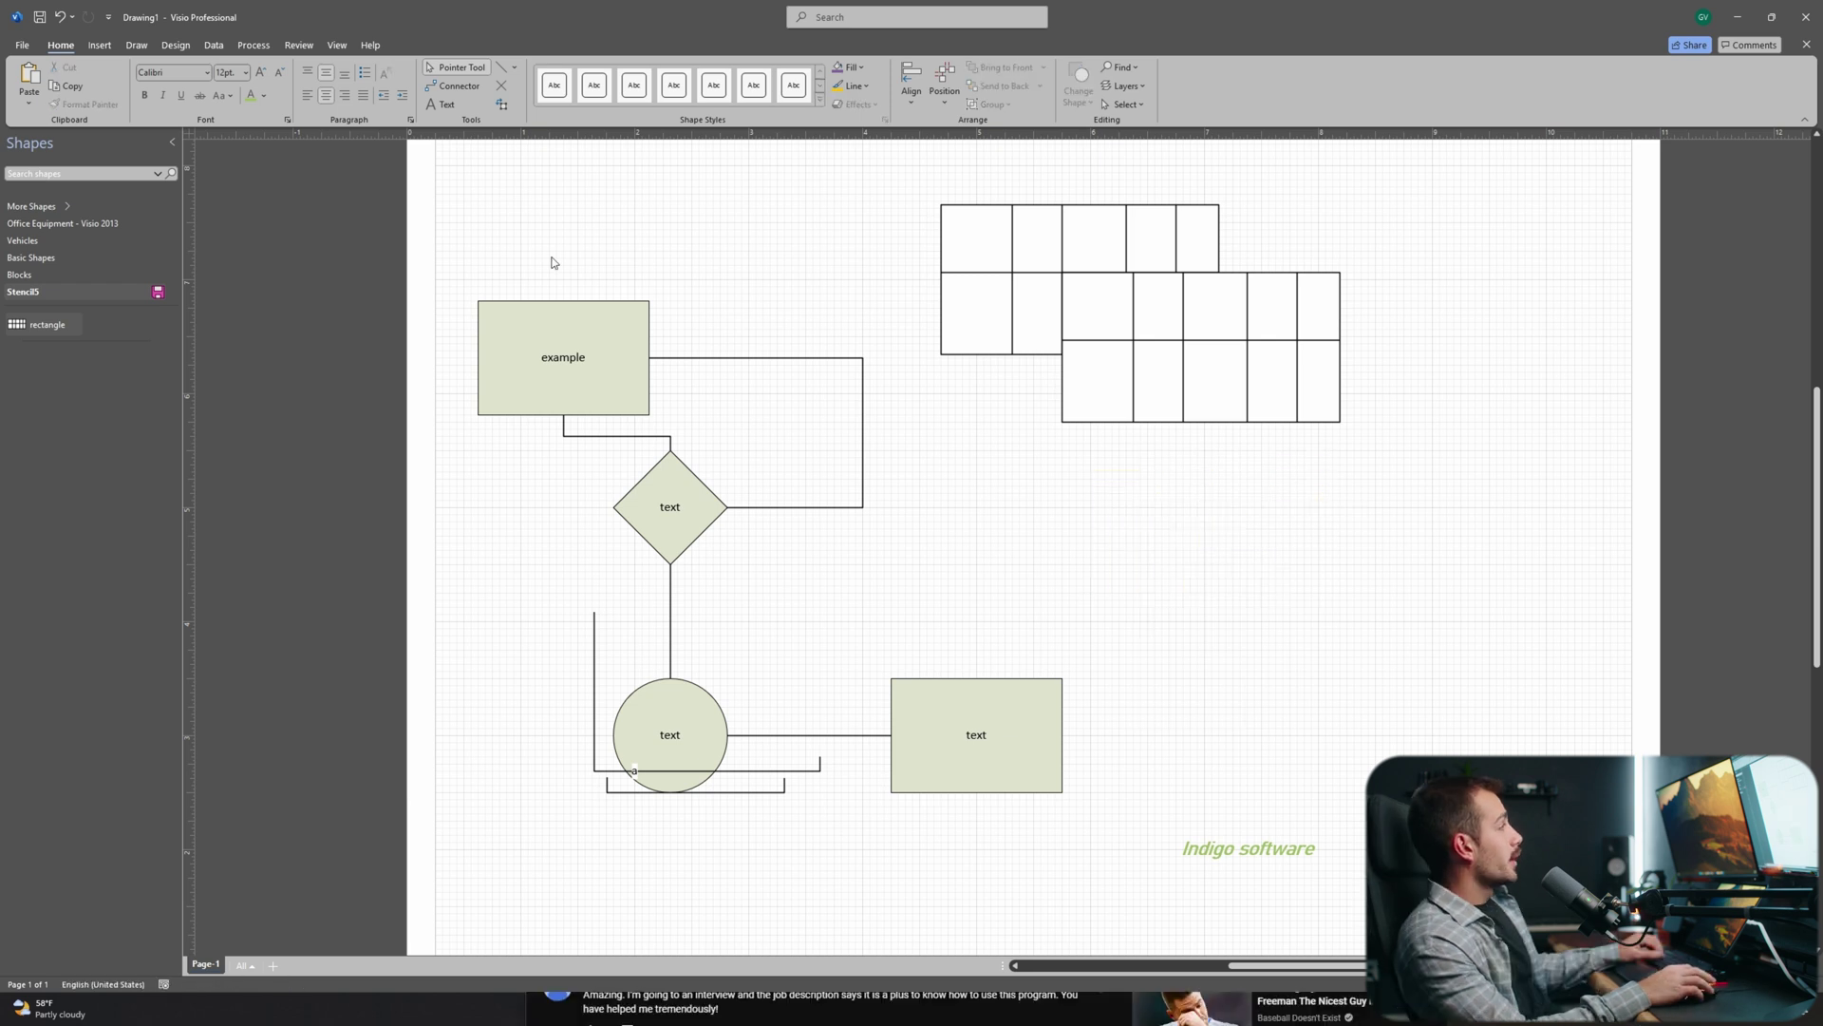
# - Insert the window picture from file, move it to the right edge, and rotate it 90 degrees
pyautogui.click(92, 45)
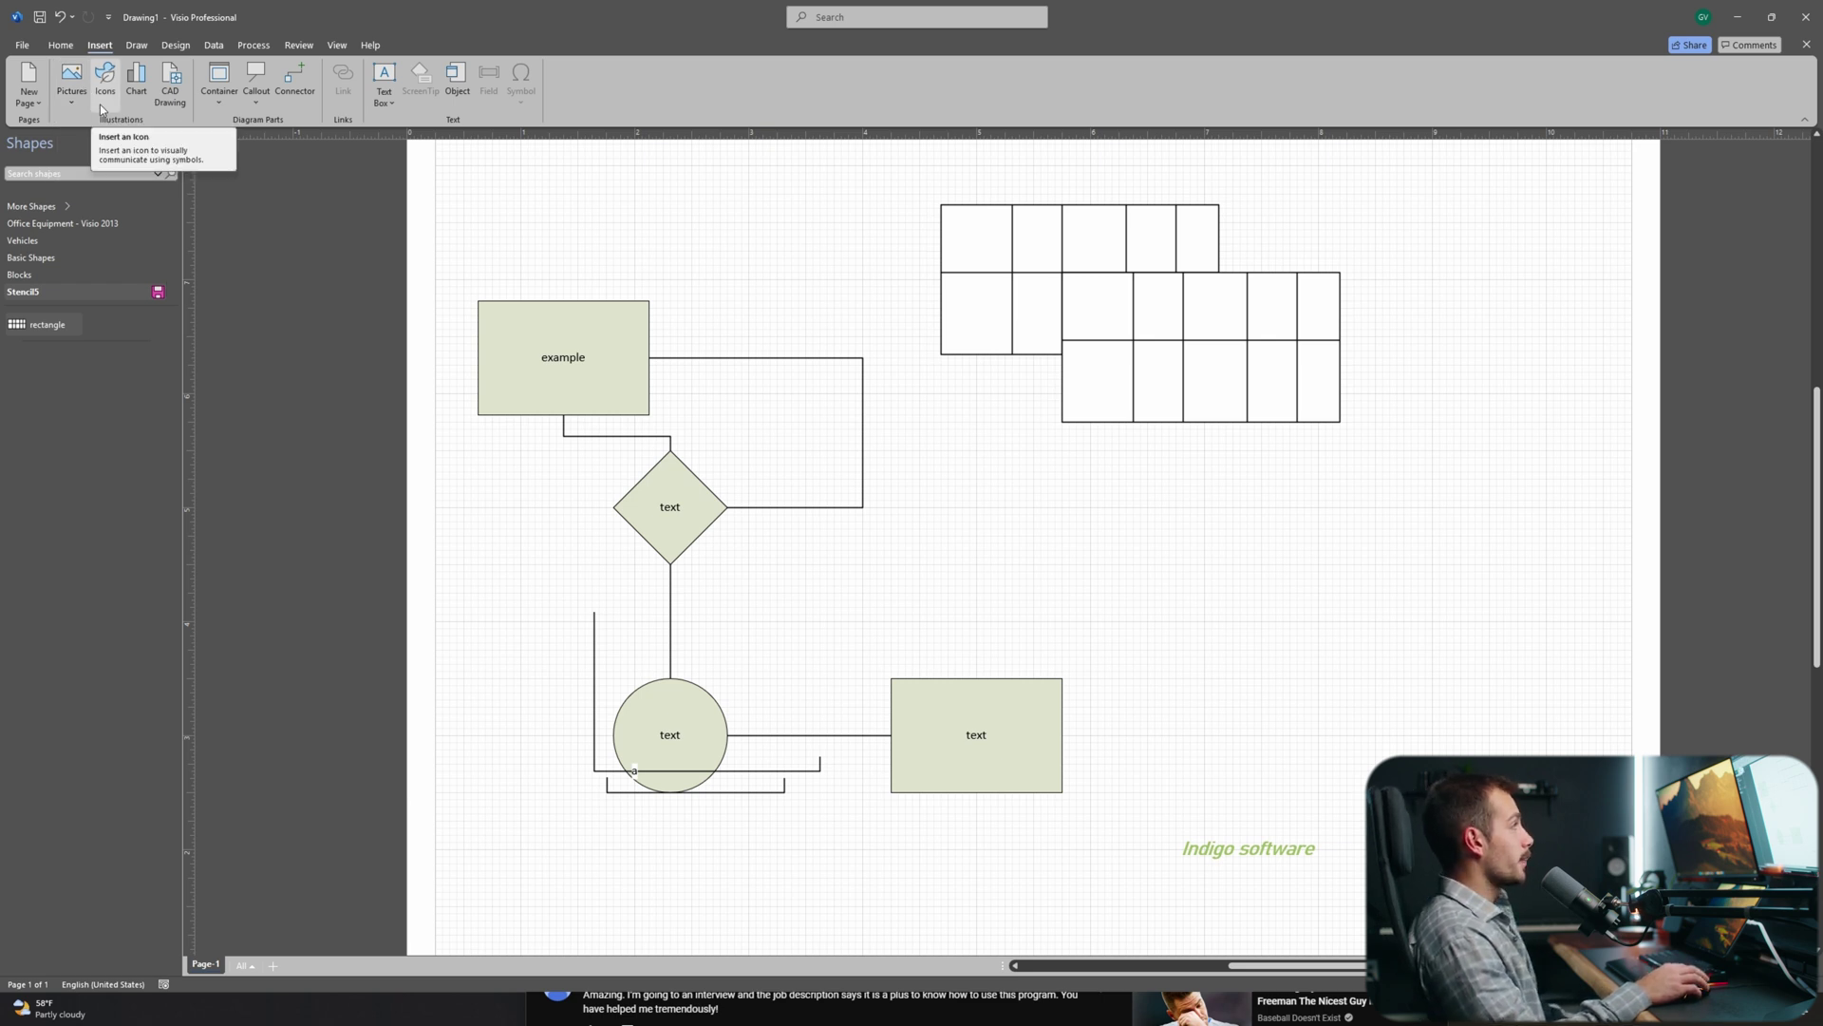
pyautogui.click(71, 95)
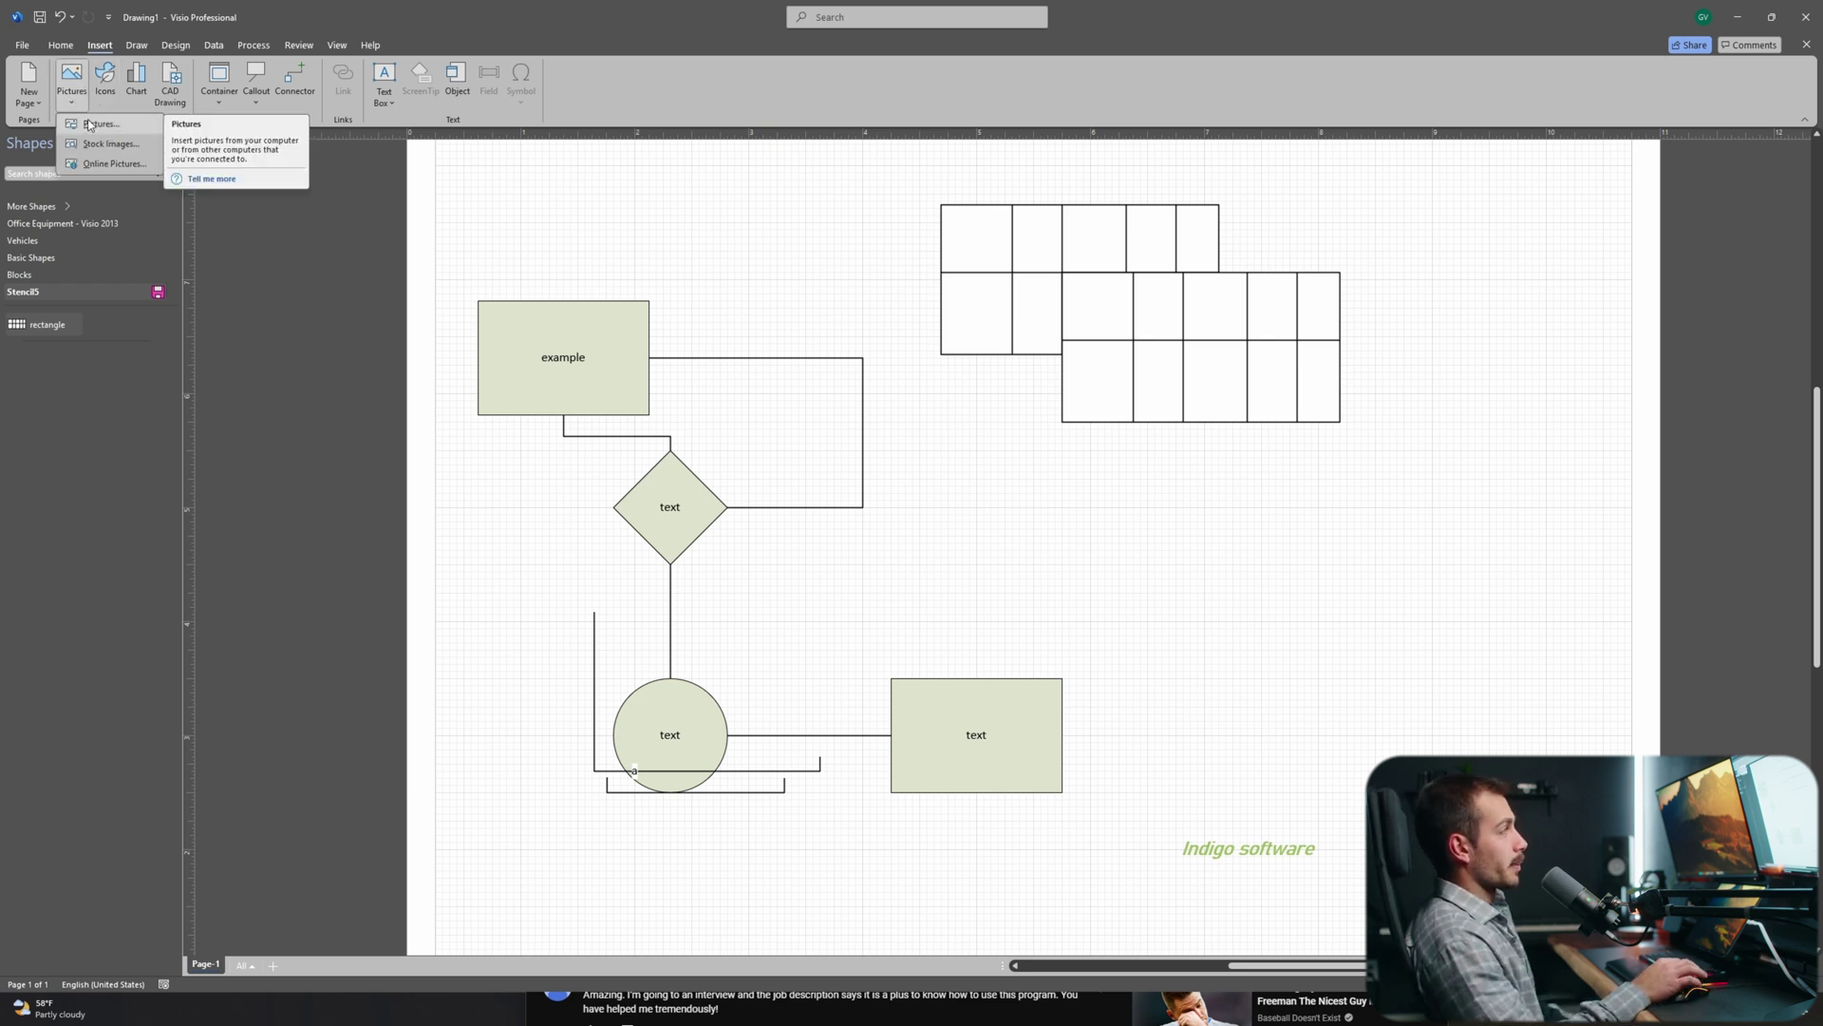
pyautogui.click(90, 124)
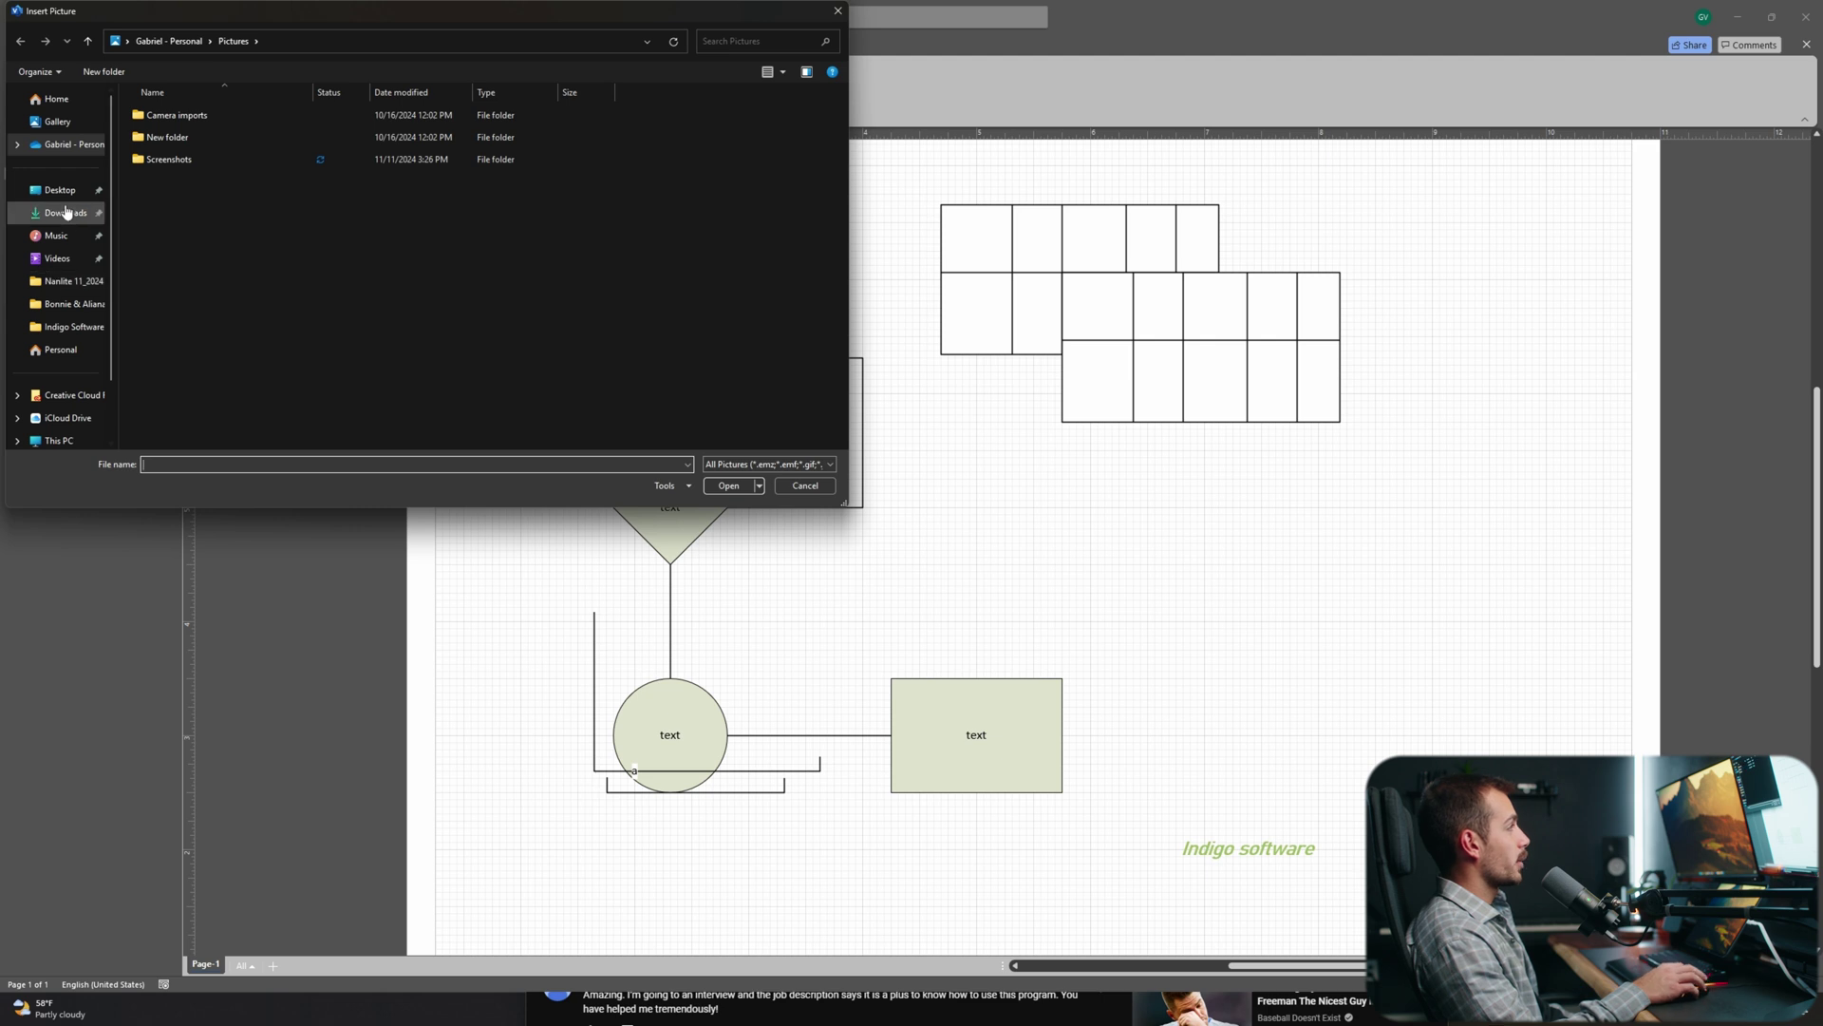
pyautogui.doubleClick(180, 114)
pyautogui.moveTo(1004, 549); pyautogui.dragTo(1482, 556)
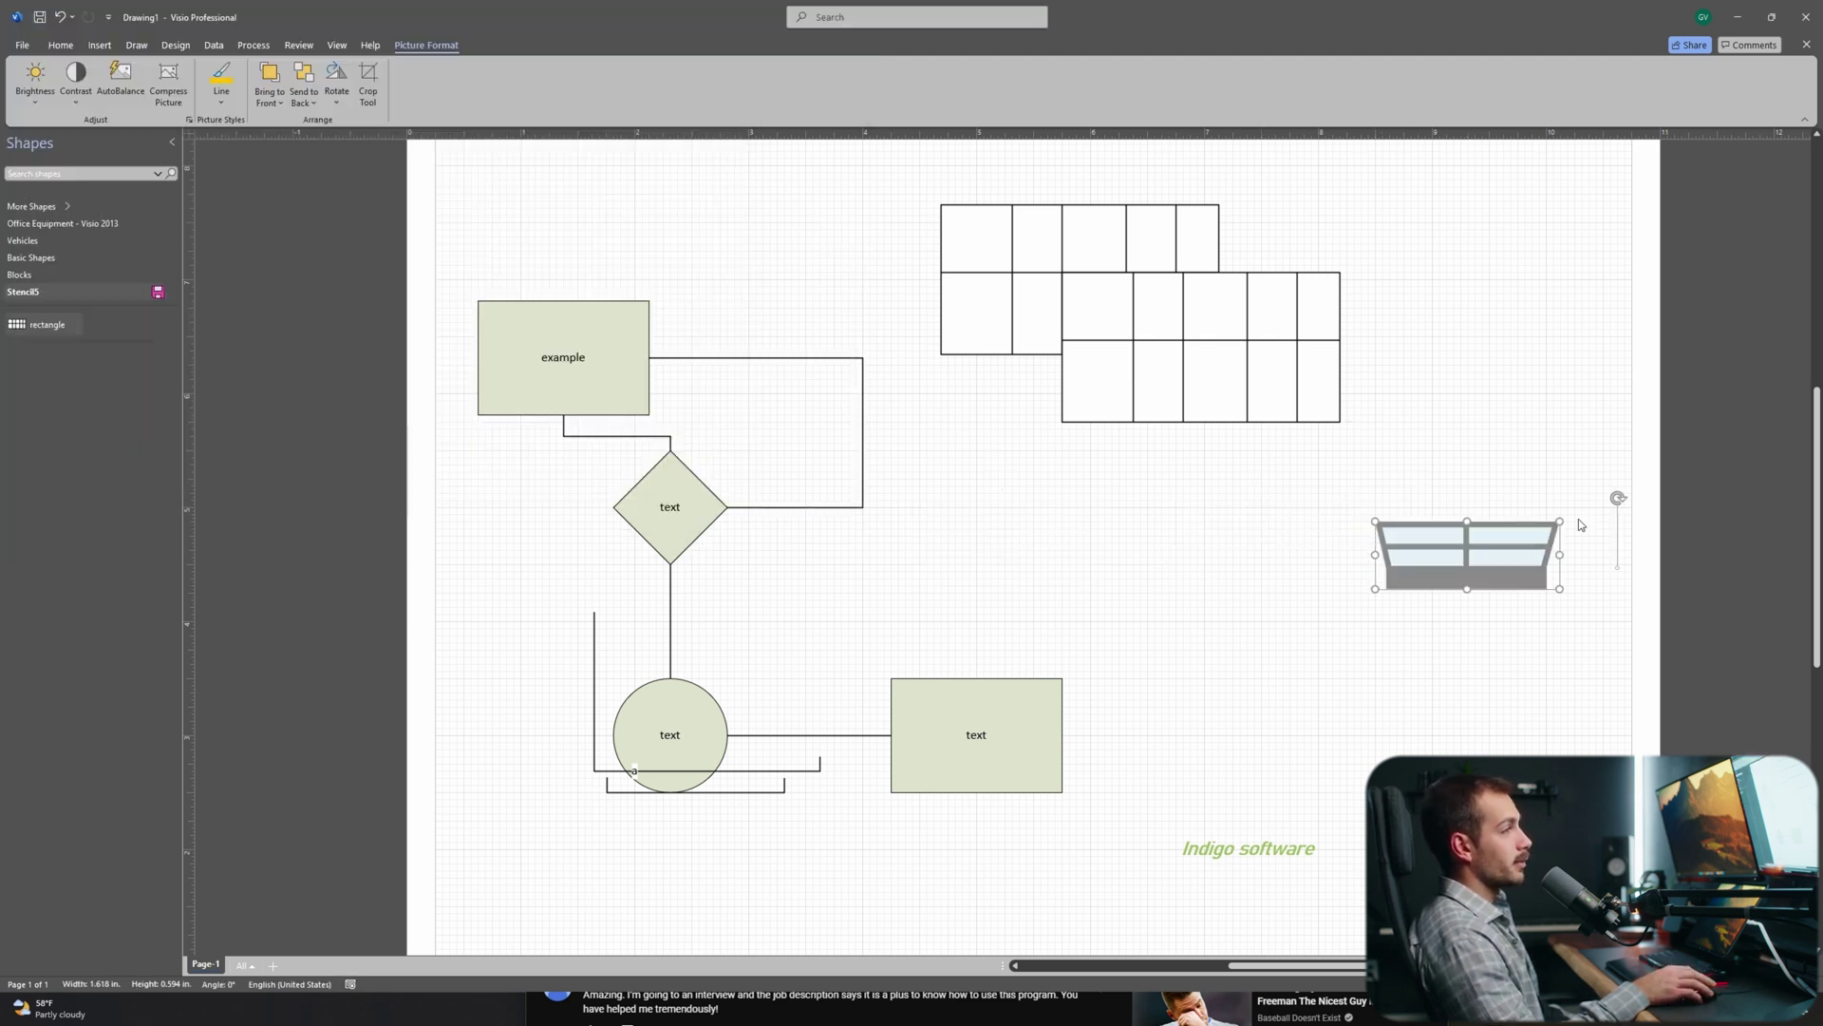
pyautogui.moveTo(1618, 498); pyautogui.dragTo(1584, 566)
pyautogui.click(259, 437)
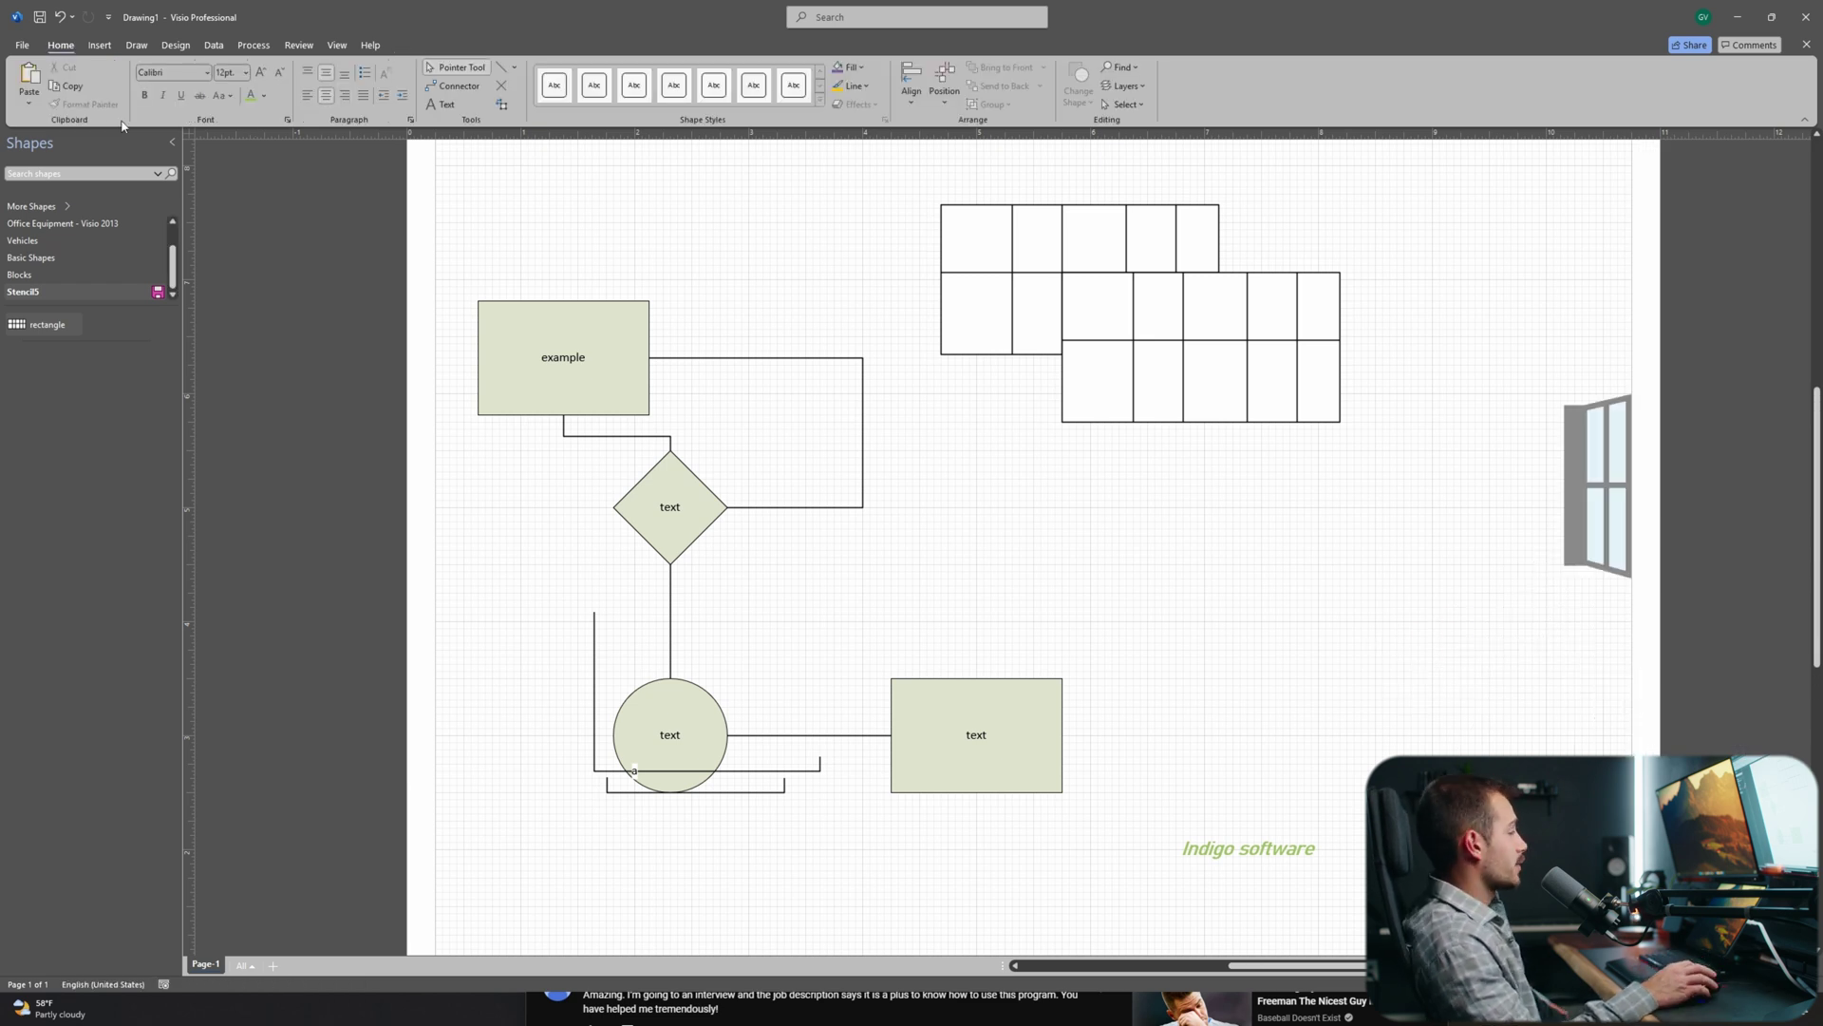
# - Open Save As to the Desktop on This PC, check the file-type list, then cancel
pyautogui.click(19, 45)
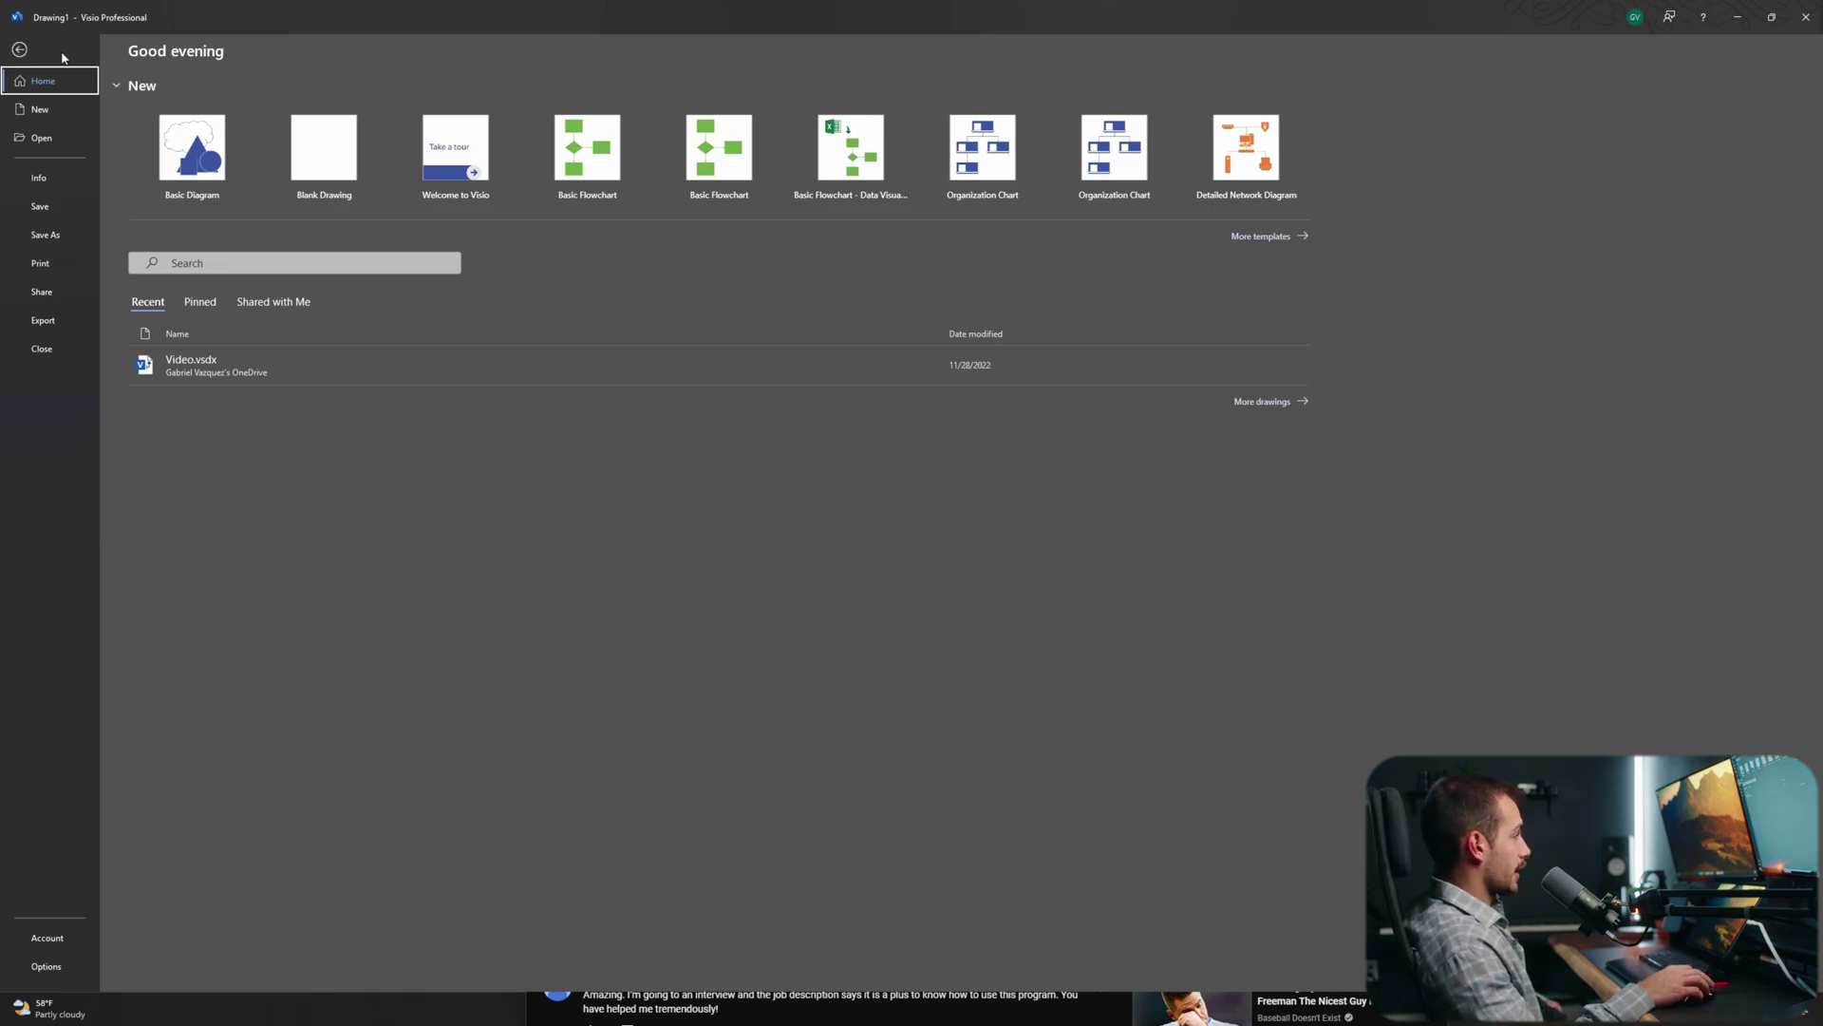
pyautogui.click(63, 236)
pyautogui.click(196, 217)
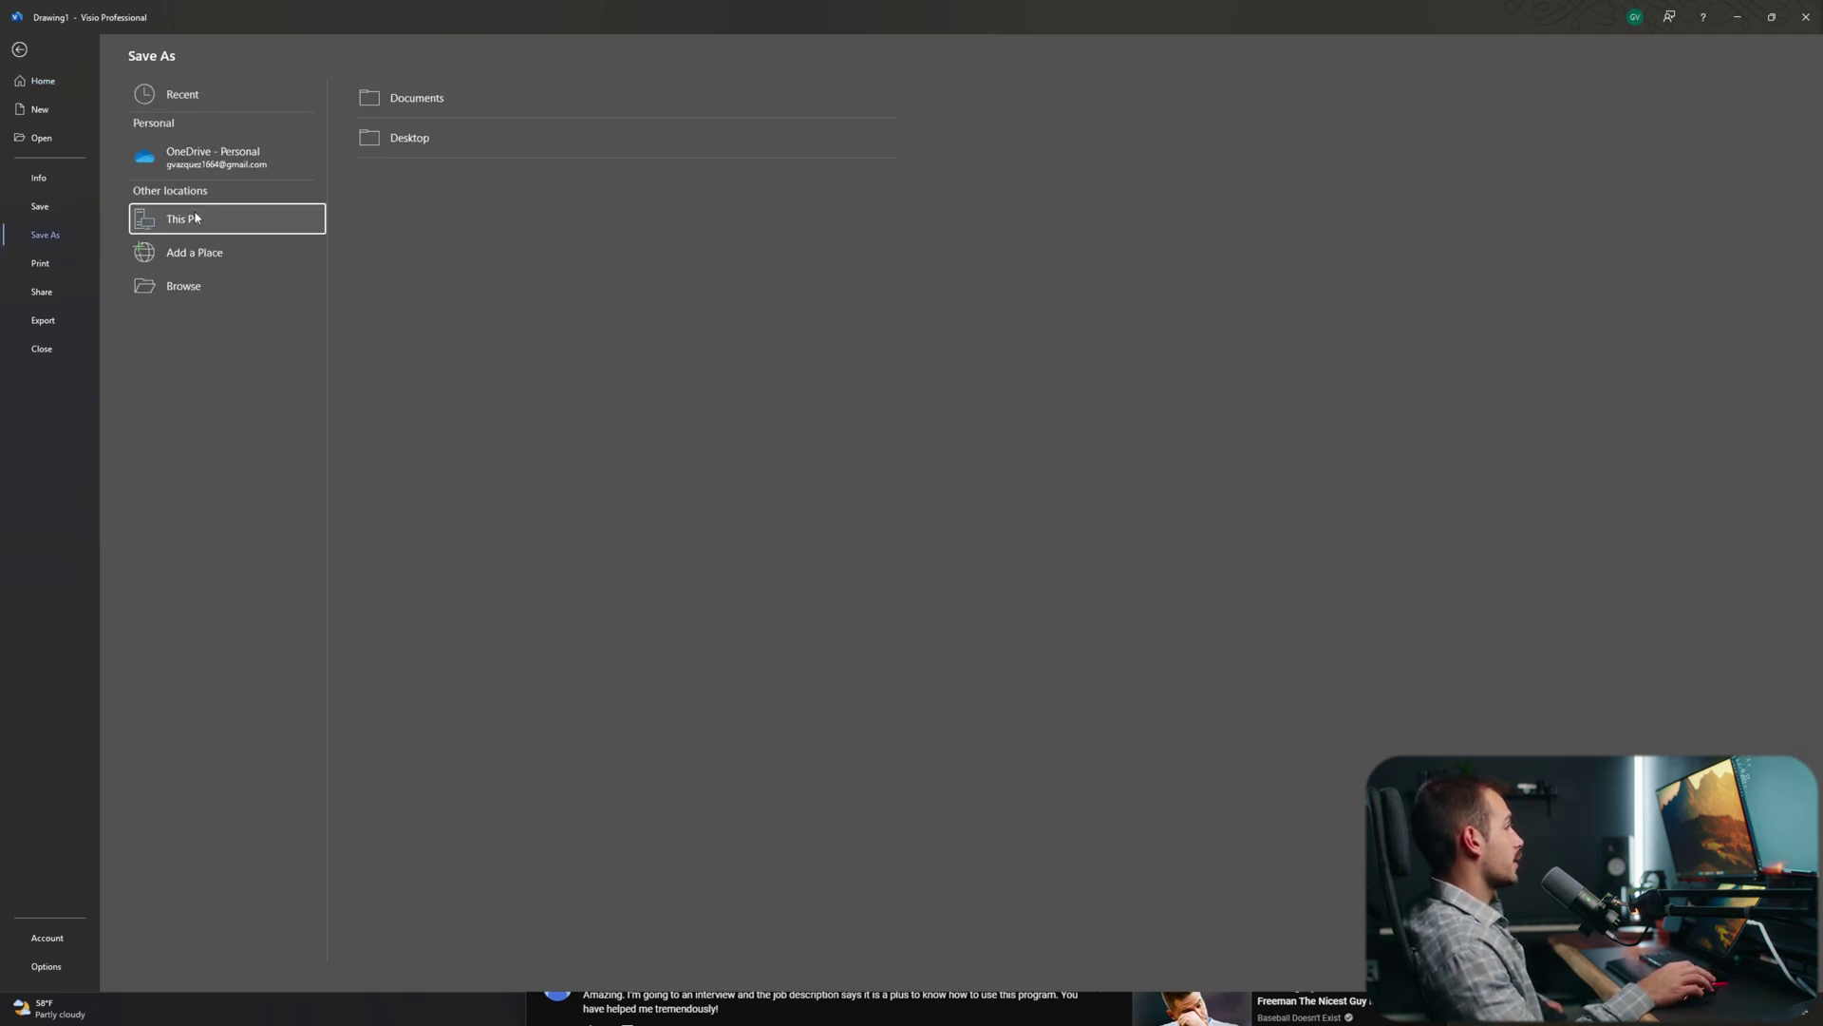
pyautogui.click(409, 138)
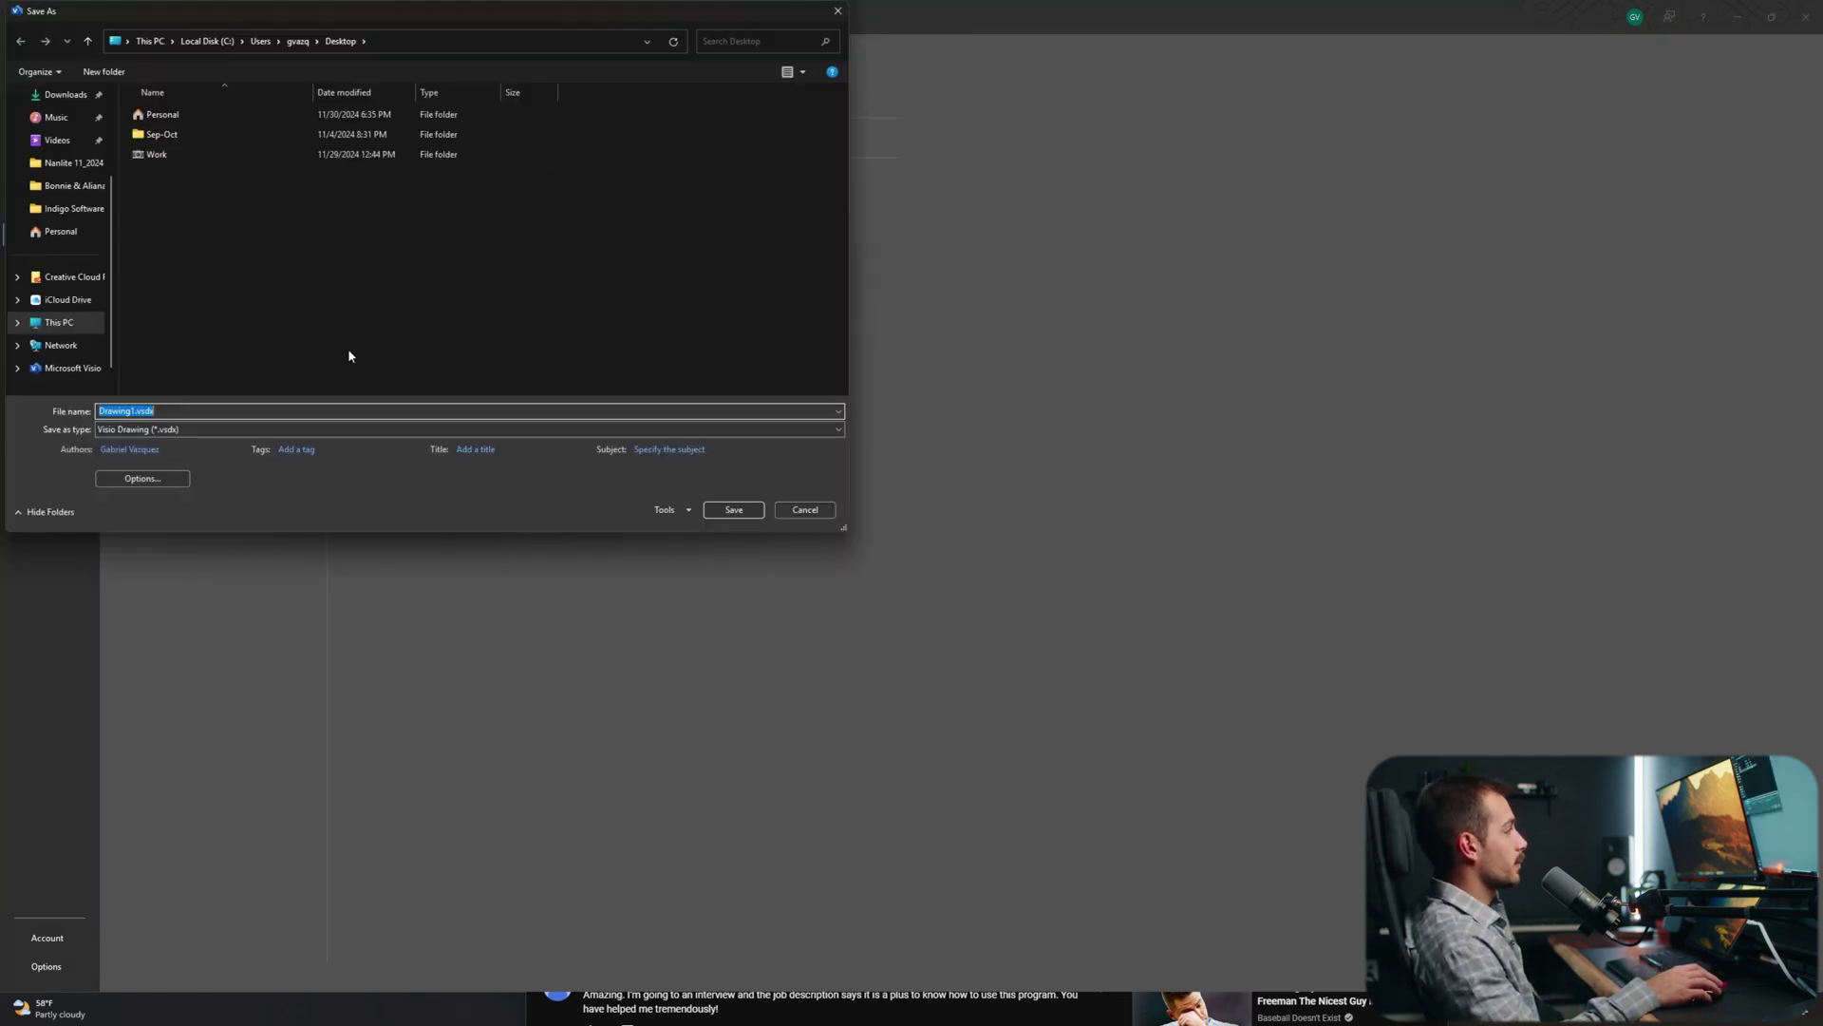
pyautogui.click(838, 429)
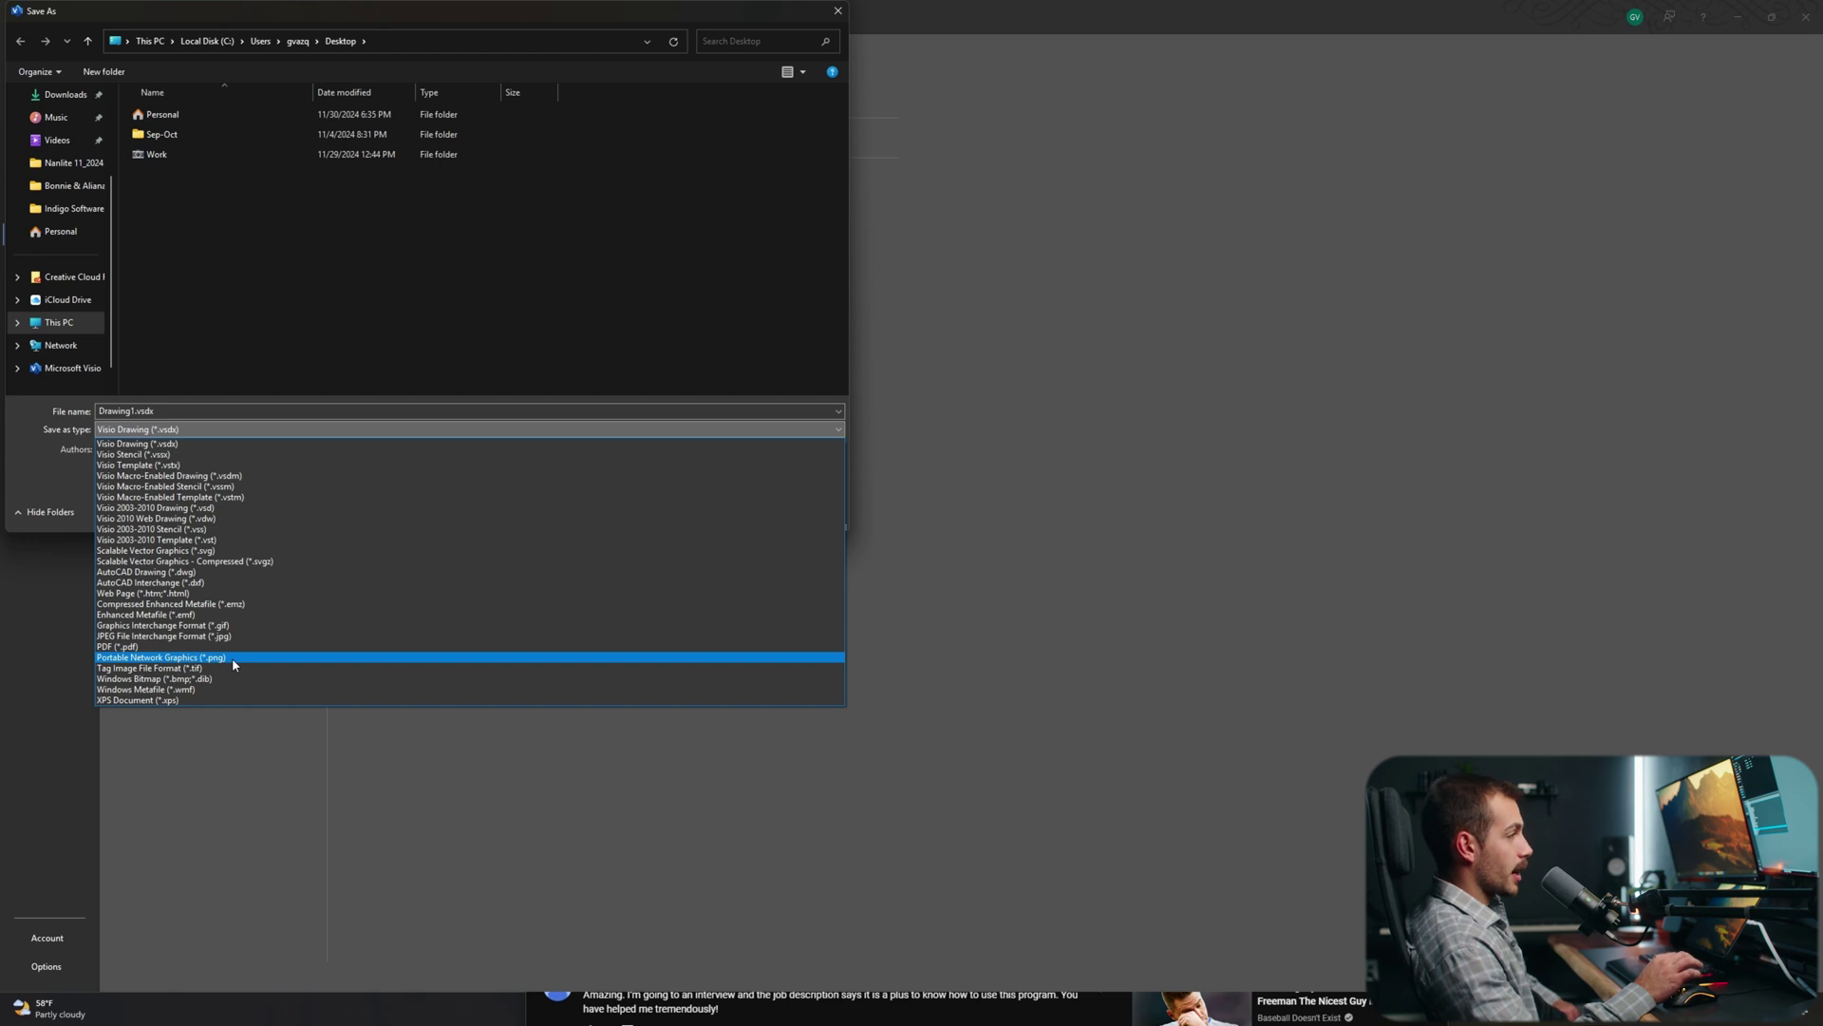
pyautogui.press('Escape')
pyautogui.press('Escape')
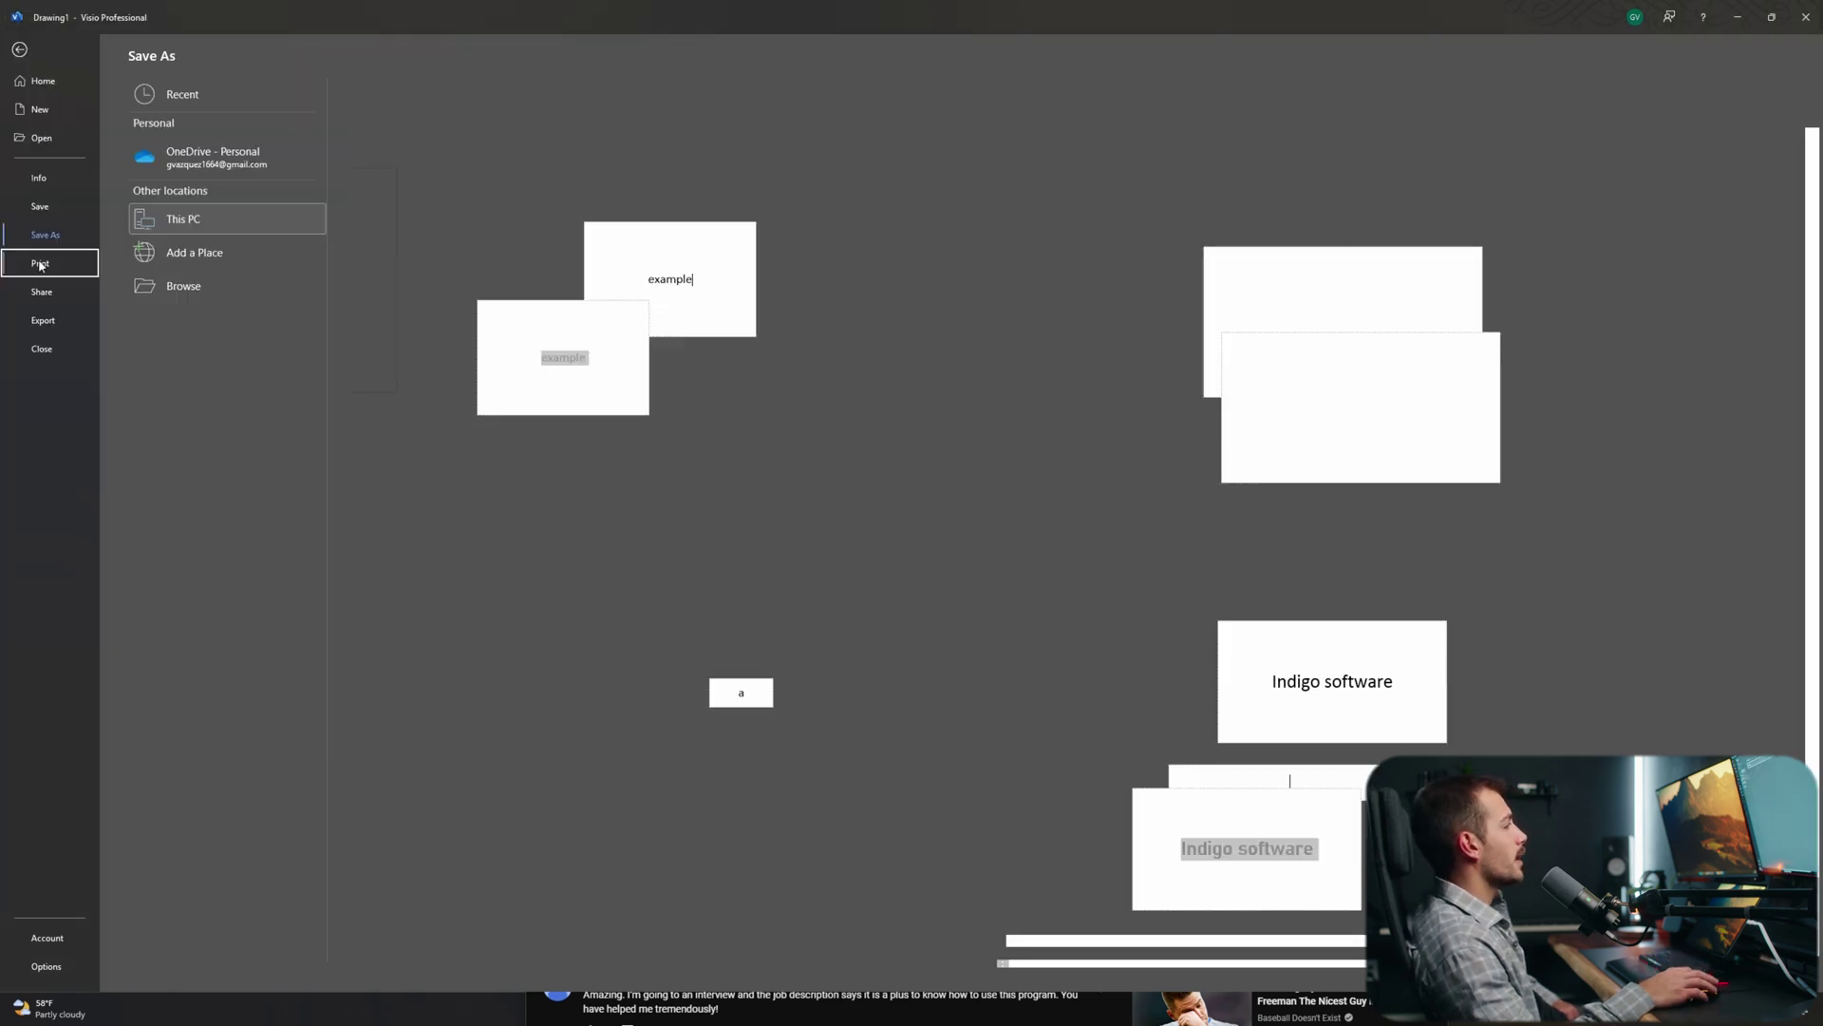
# - Open the Print preview and confirm Microsoft Print to PDF as the printer, leaving it unchanged
pyautogui.click(40, 265)
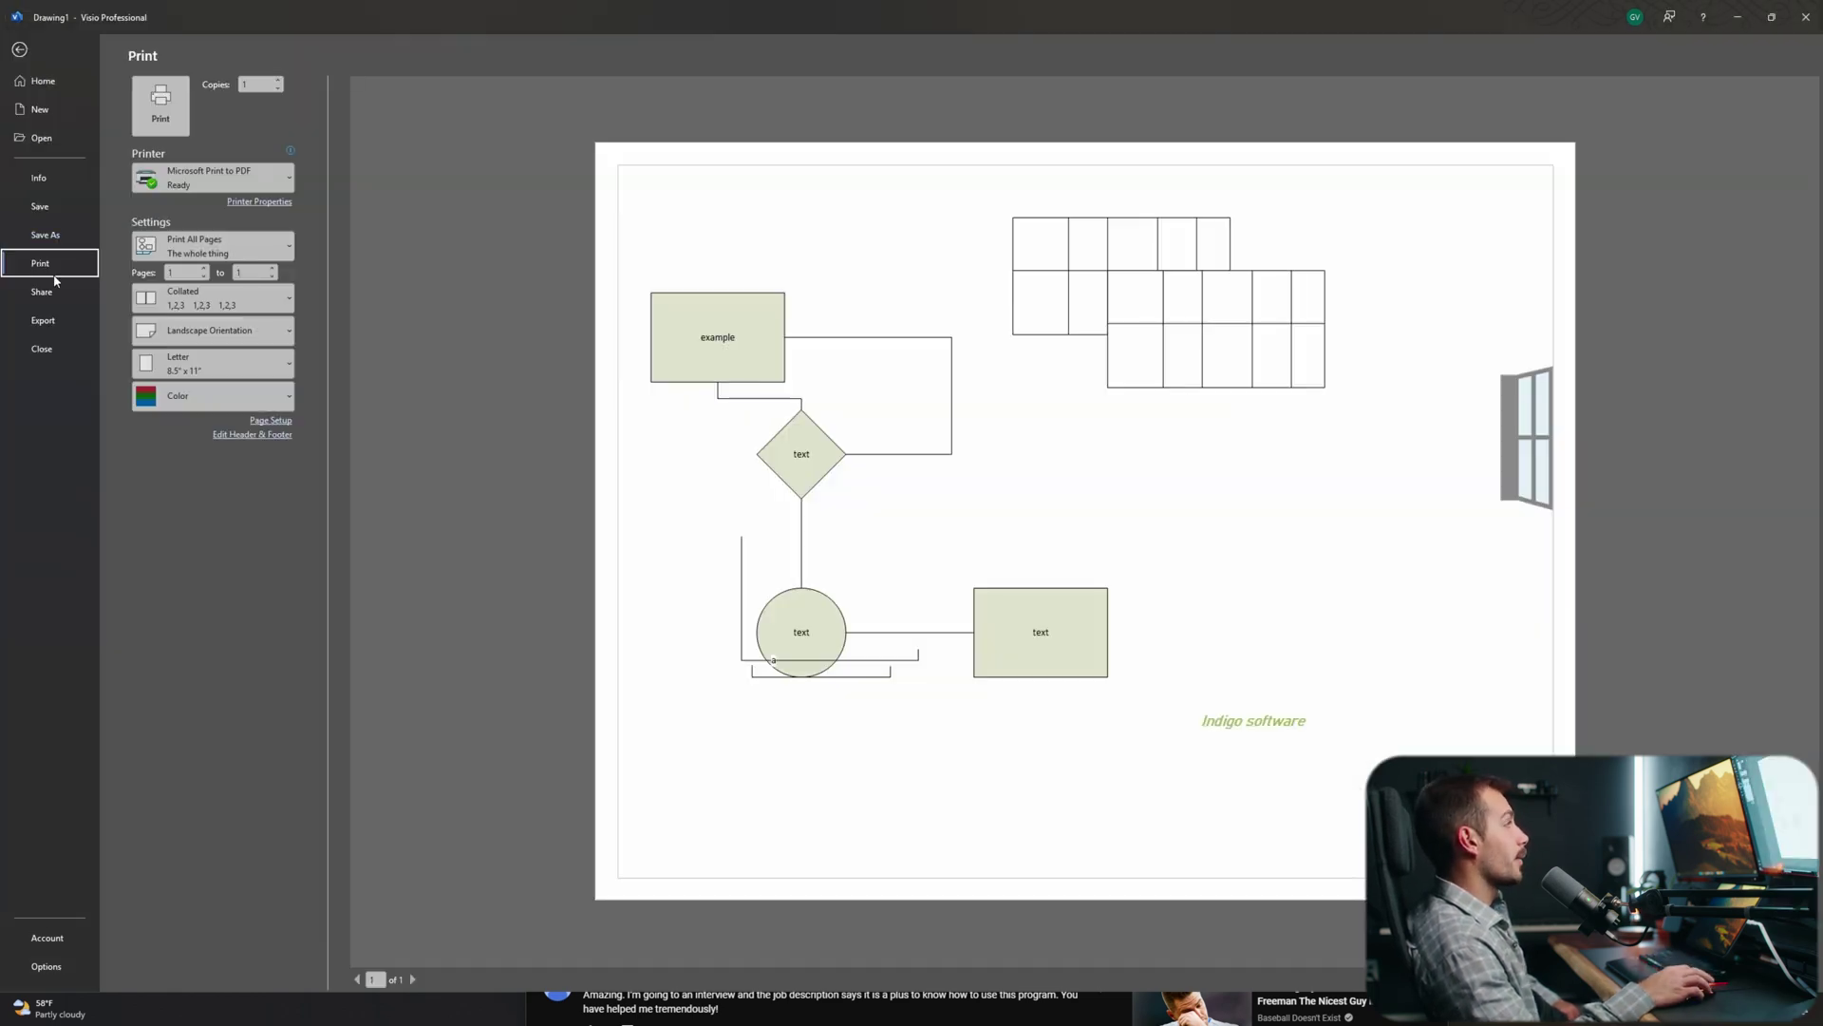
pyautogui.click(200, 188)
pyautogui.press('Escape')
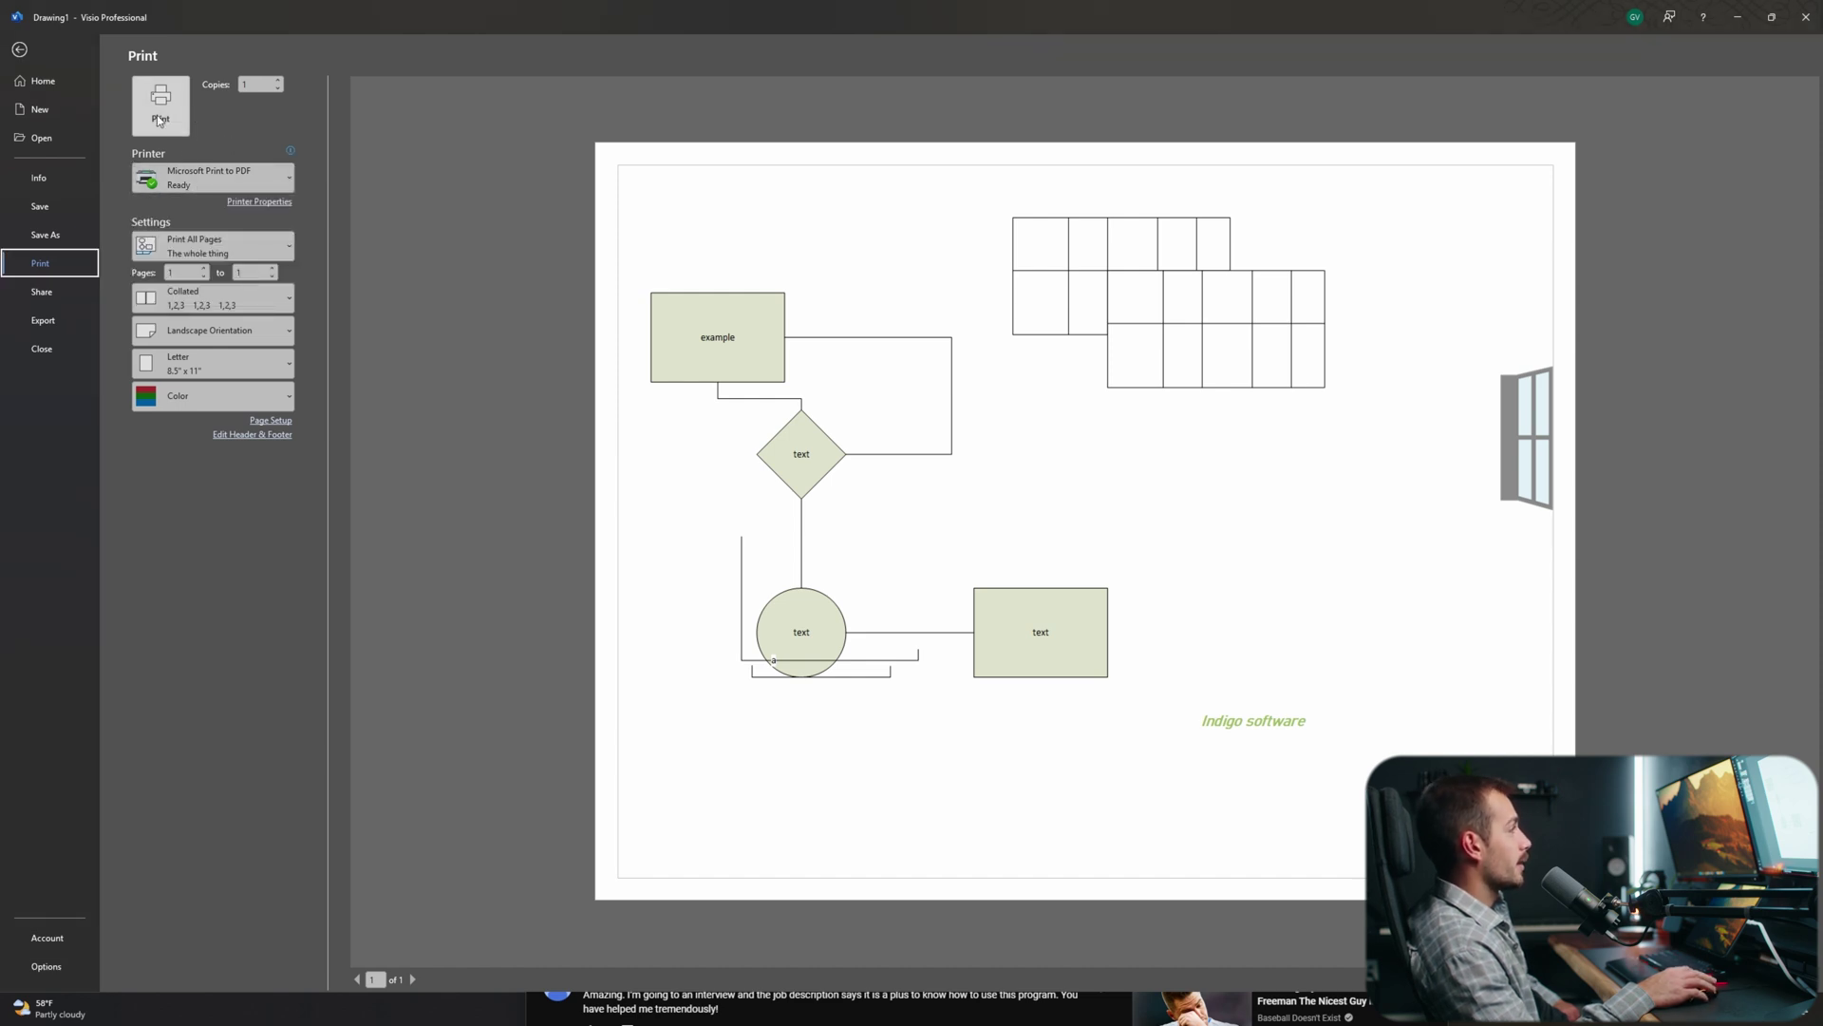